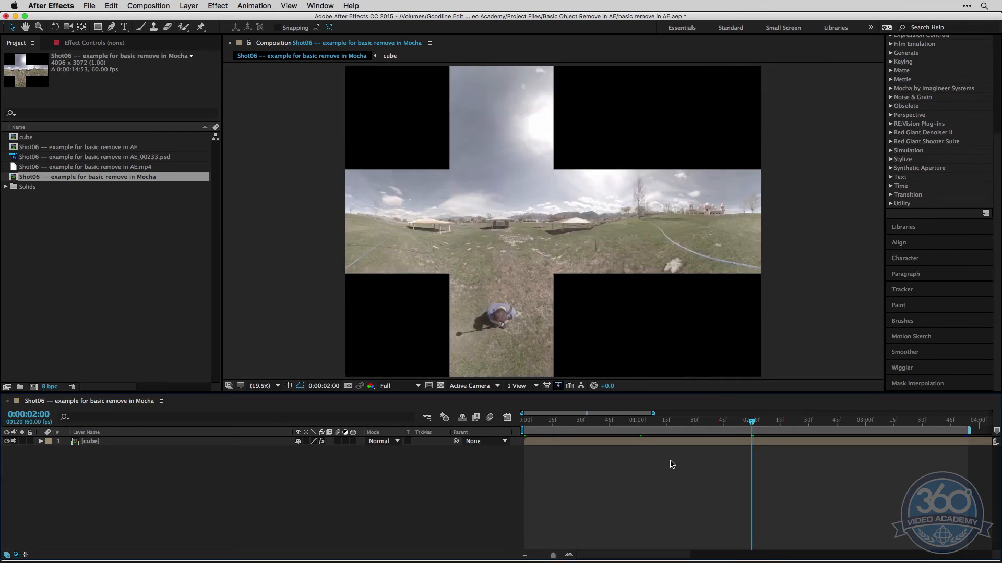
Step: End the work area at 0:00:02:00, trim the composition to it and return to the first frame
key(n)
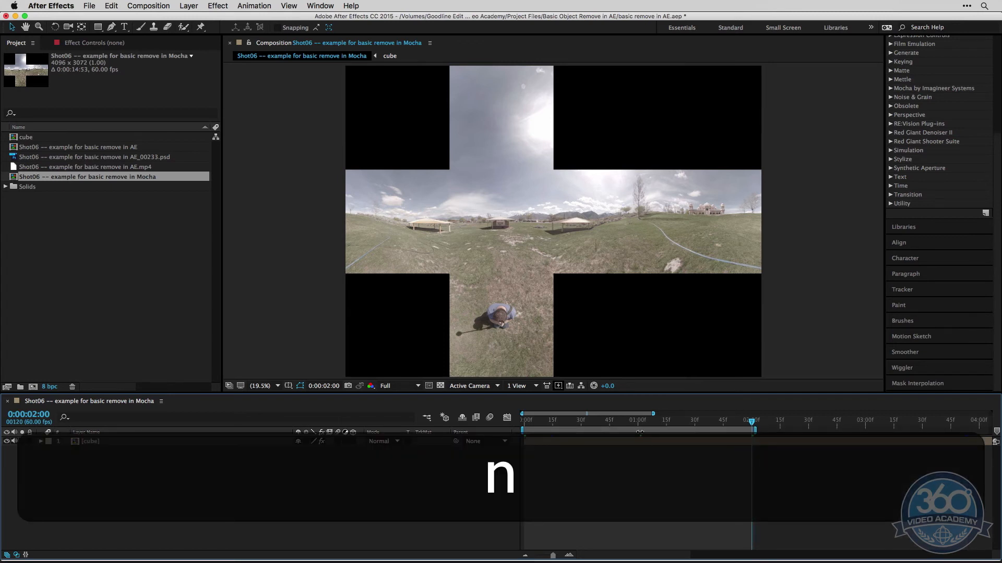
right_click(640, 433)
click(678, 463)
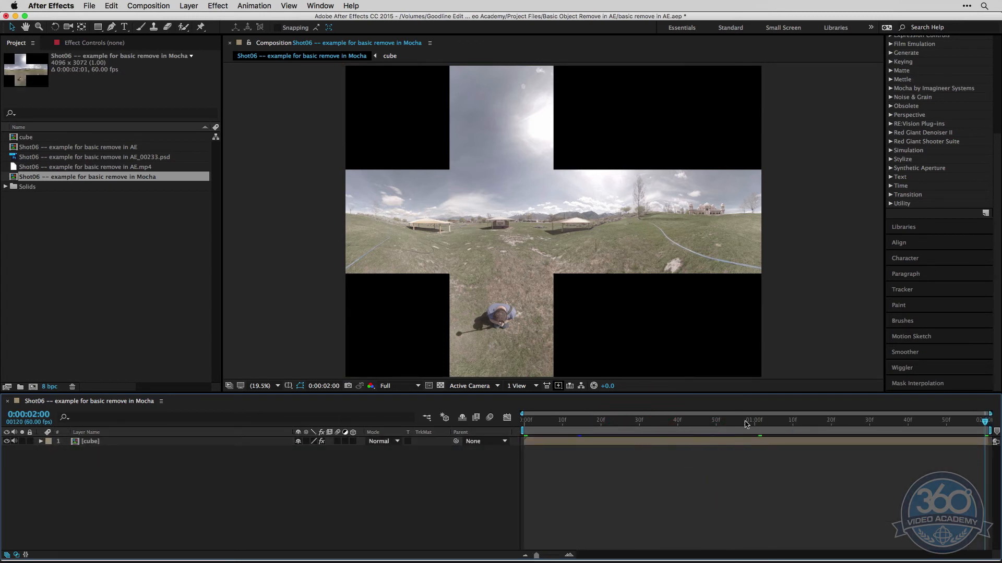
drag(746, 424, 525, 421)
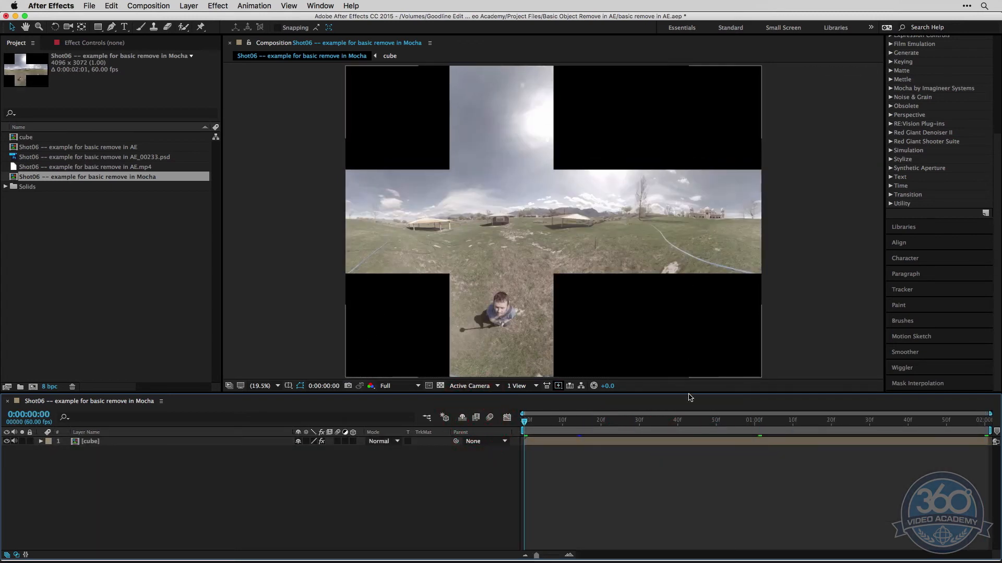
Step: Delete the existing mocha Pro effect from the cube layer
click(664, 440)
click(83, 42)
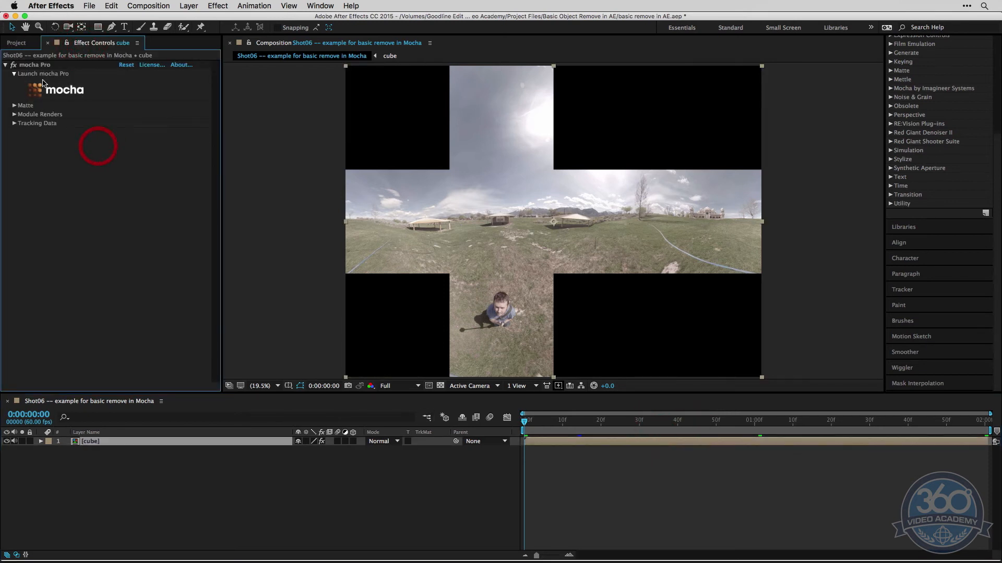
click(37, 64)
key(BackSpace)
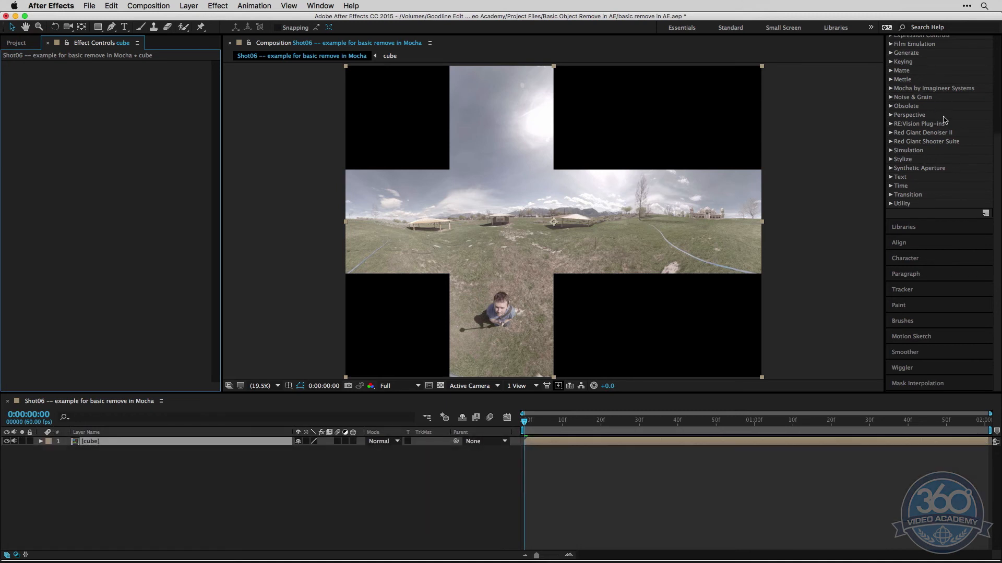
Step: Find the mocha Pro effect by searching the effects for mocha and apply it to the cube layer
scroll(930, 67, up, 5)
click(918, 88)
text(mocha)
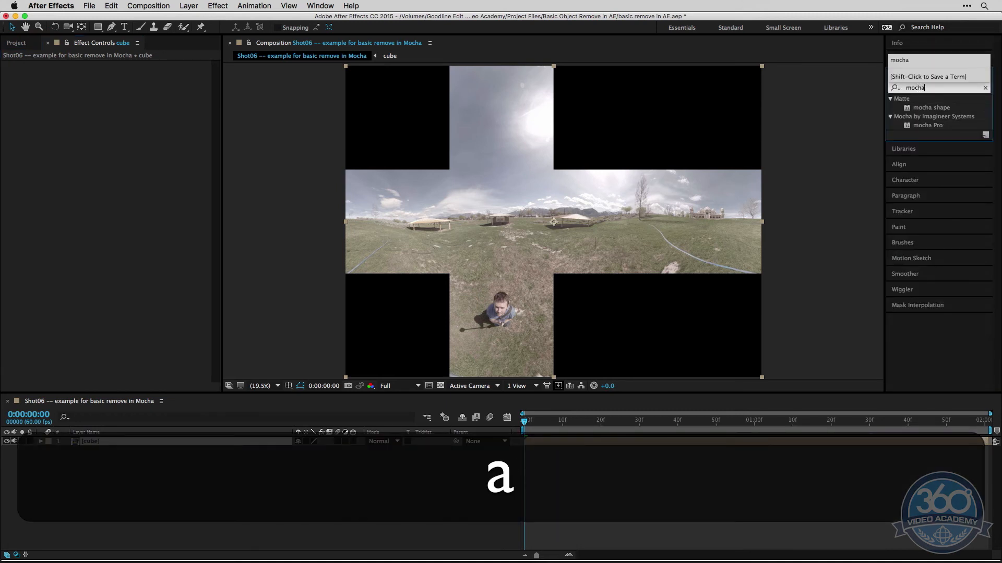
drag(927, 126, 544, 217)
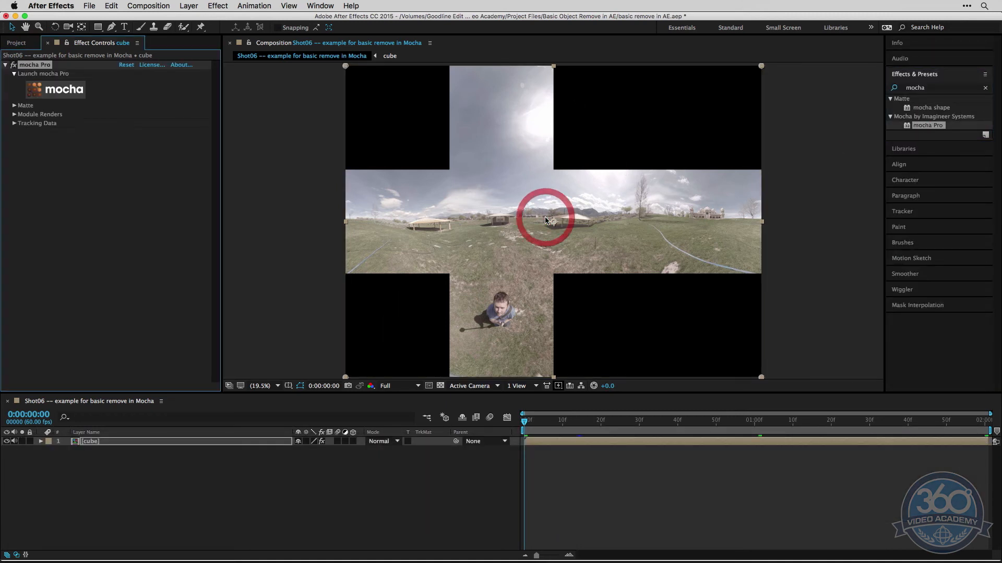
Step: Save the project and launch mocha Pro from the cube layer's effect
key(super+s)
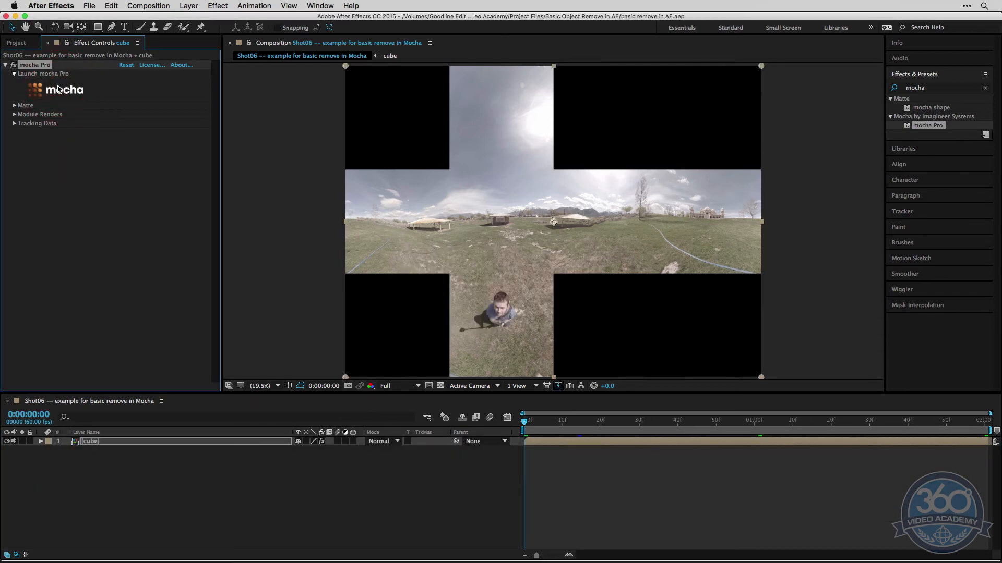
click(58, 89)
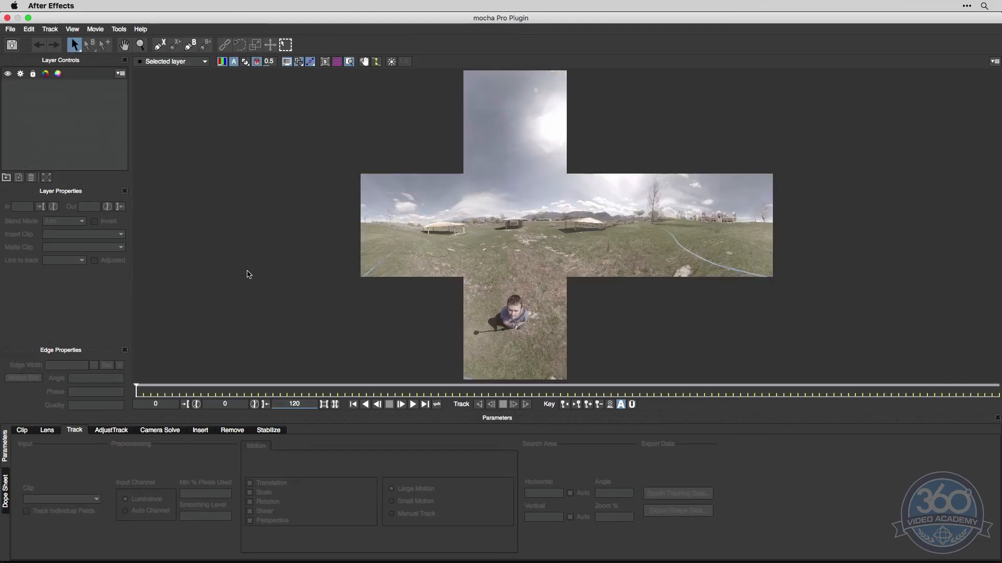
Step: Draw a four-point X-Spline around the whole ground face of the cube map and fit its two upper corner points inside the image edge
key(z)
drag(525, 287, 541, 248)
key(x)
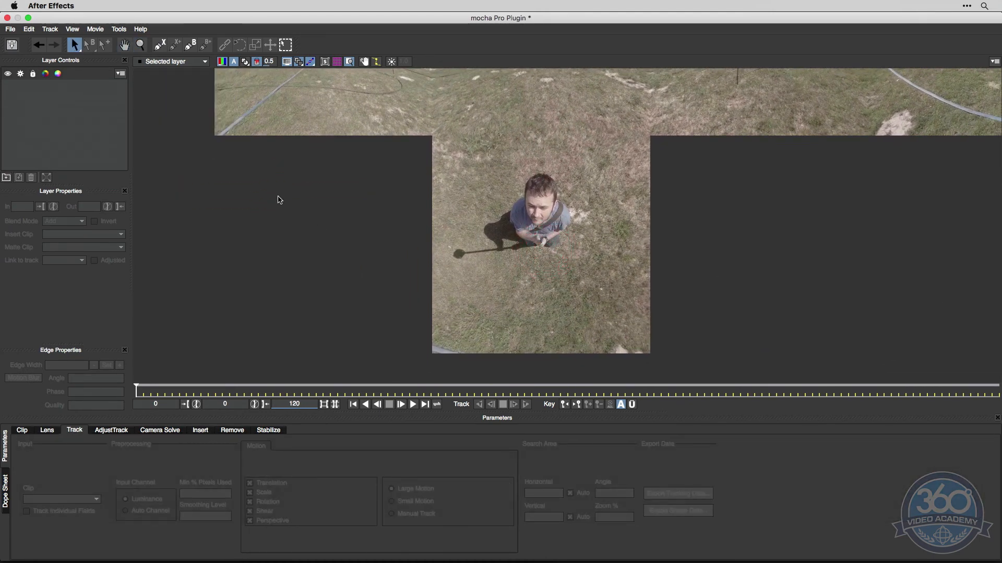
click(159, 45)
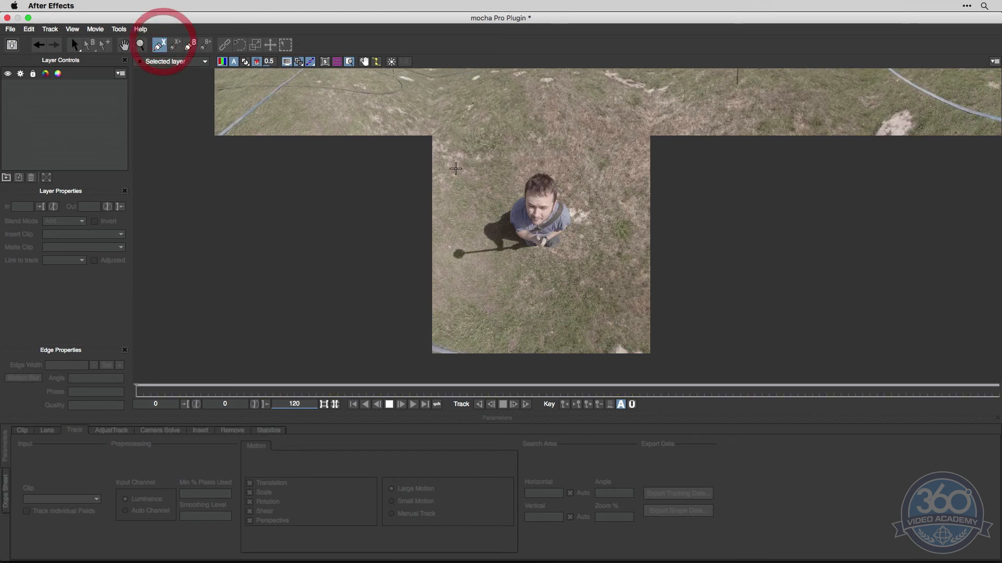
click(435, 138)
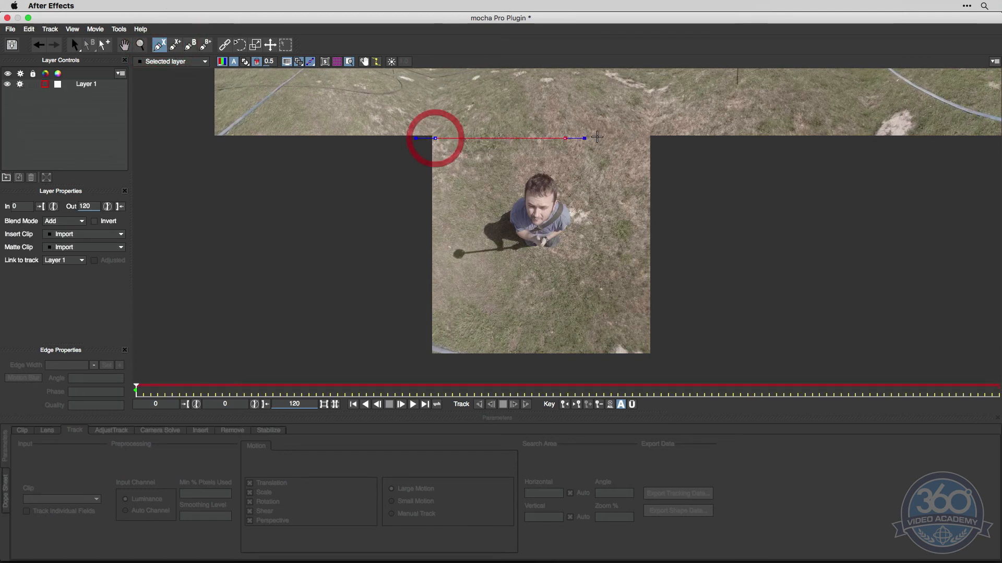
click(649, 137)
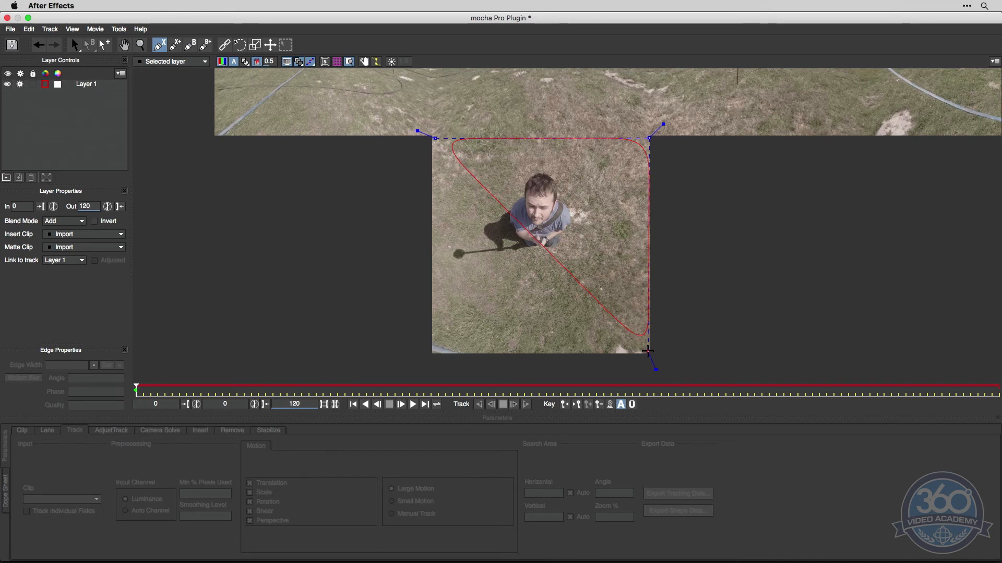
click(647, 352)
click(434, 352)
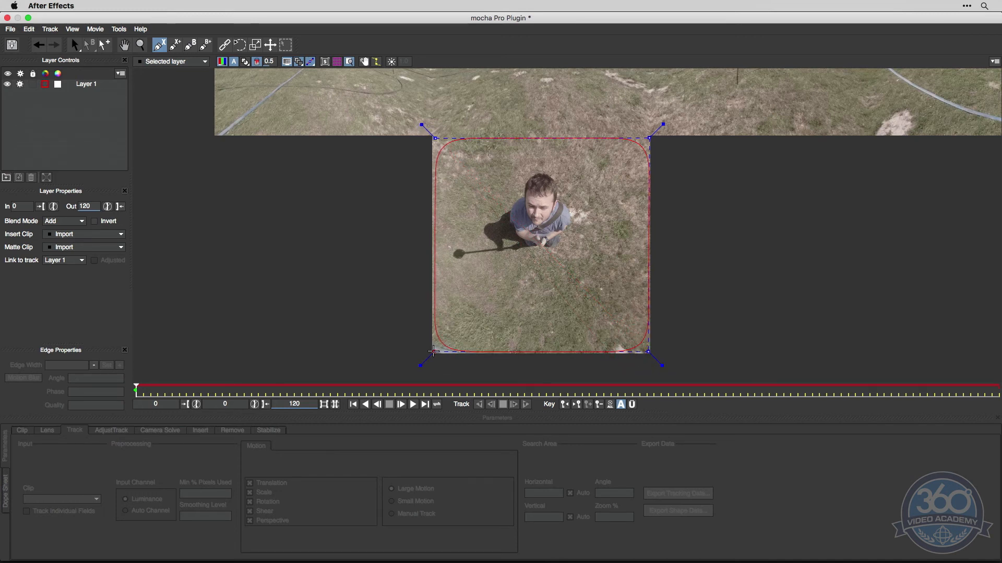
right_click(434, 351)
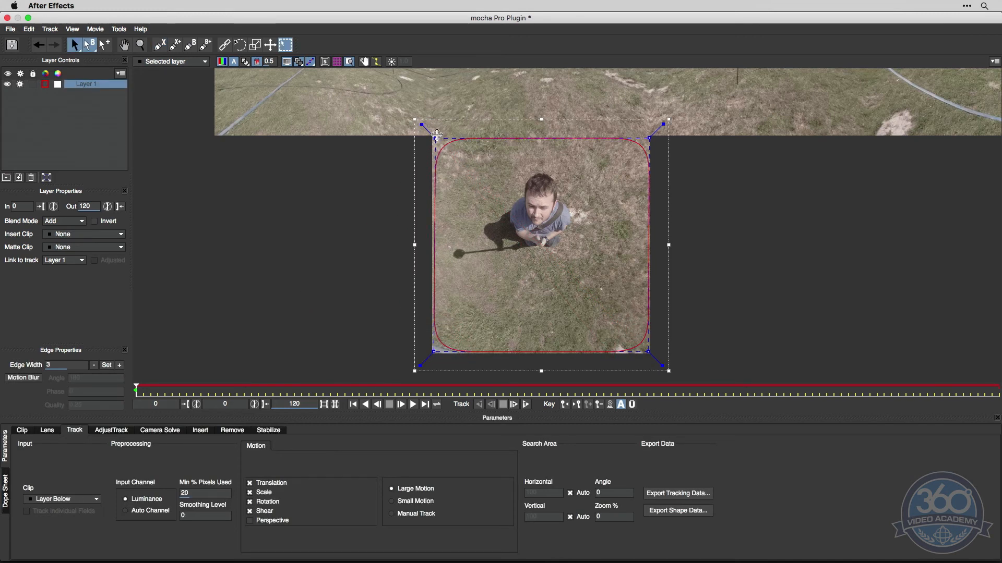
click(434, 137)
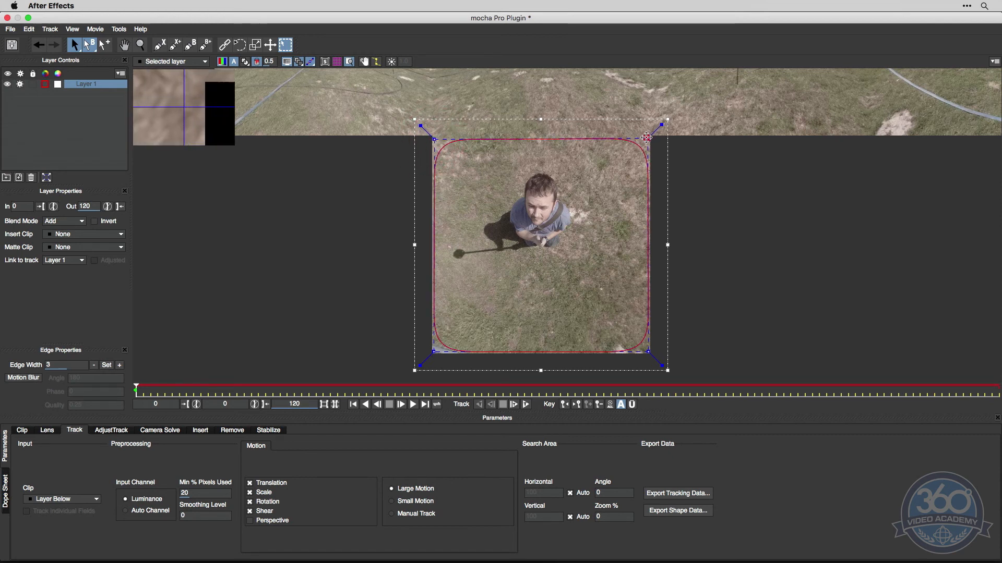
click(647, 137)
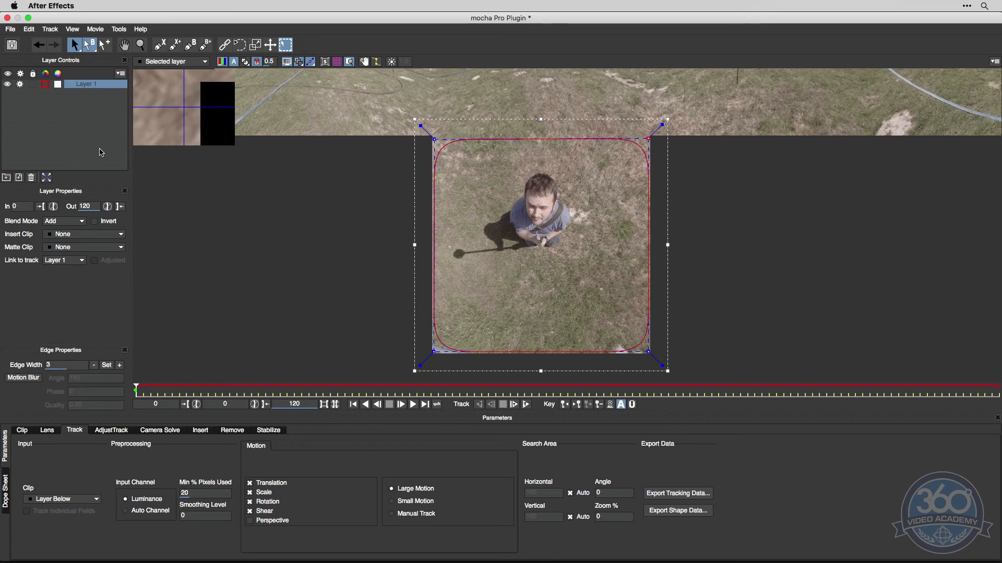
Step: Rename the new spline layer as ground
double_click(89, 85)
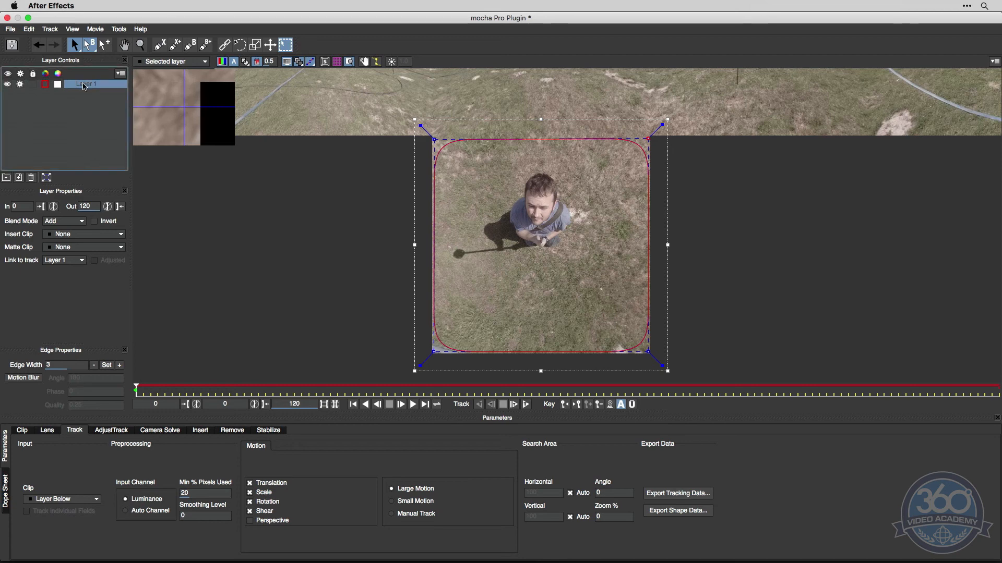
text(ground)
key(Return)
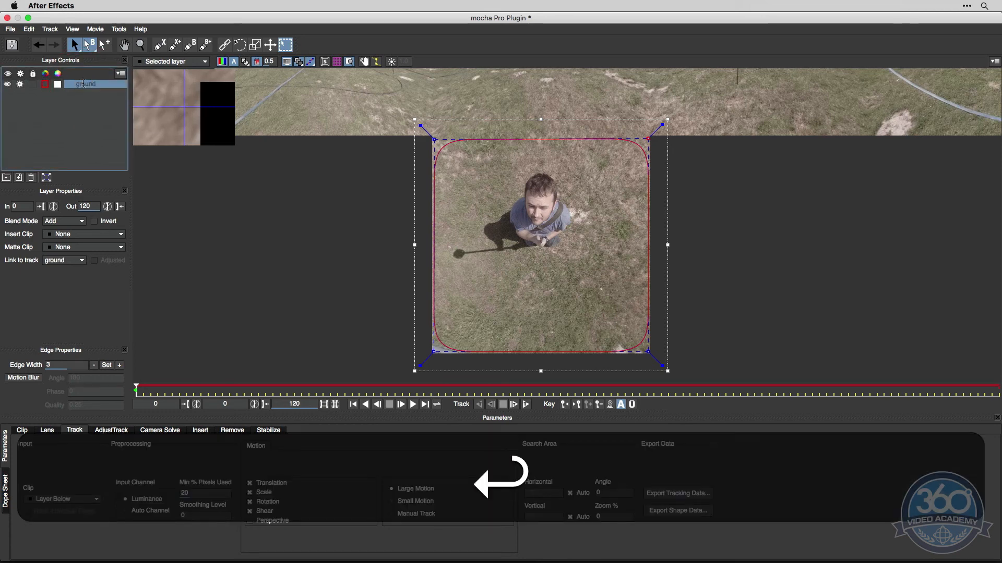
Step: Draw a second X-Spline at frame 0 closely around the man and his shadow, including the camera pole's shadow
click(161, 48)
click(540, 170)
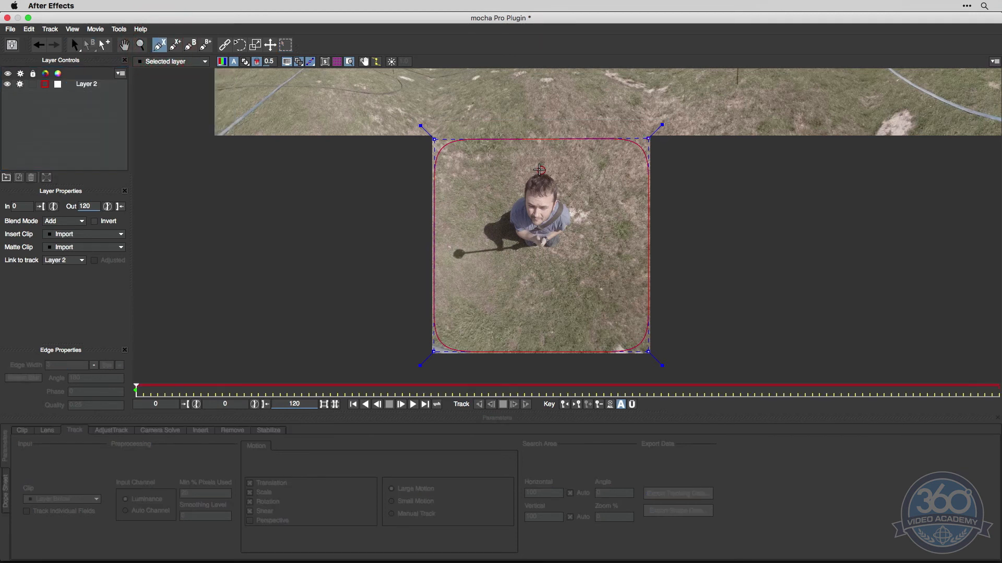
click(528, 172)
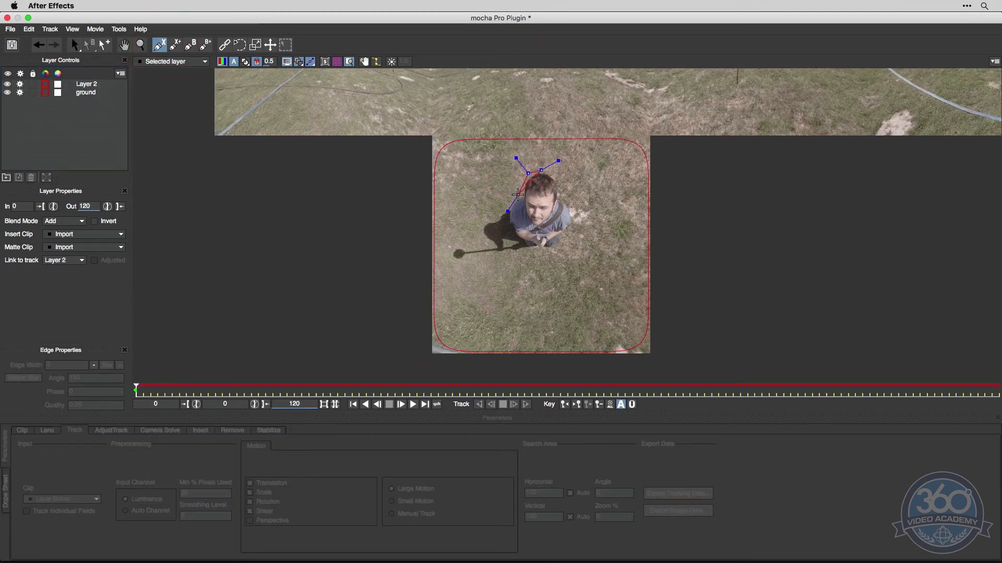
click(518, 193)
click(505, 207)
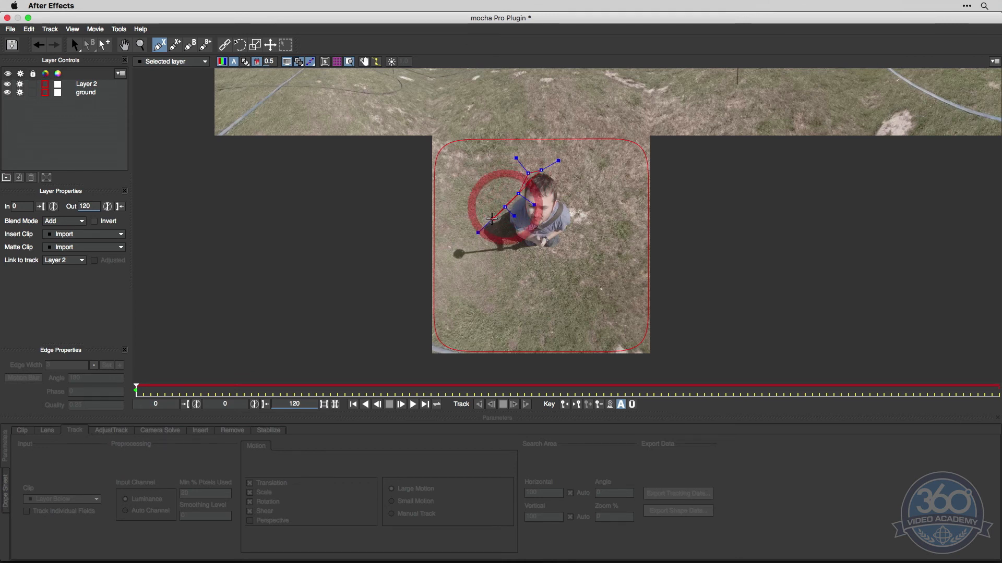
click(492, 220)
click(482, 222)
click(479, 234)
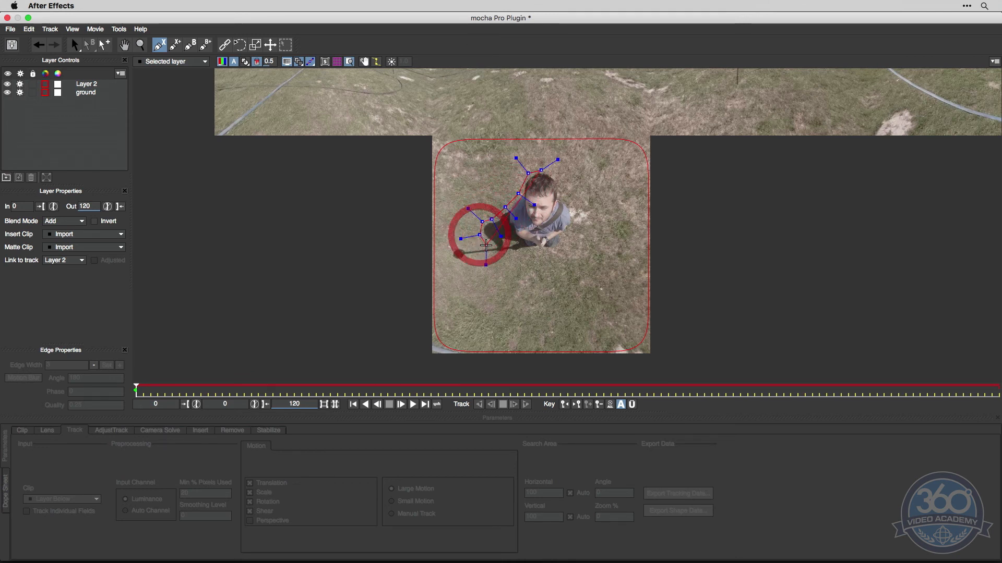
click(487, 246)
click(450, 244)
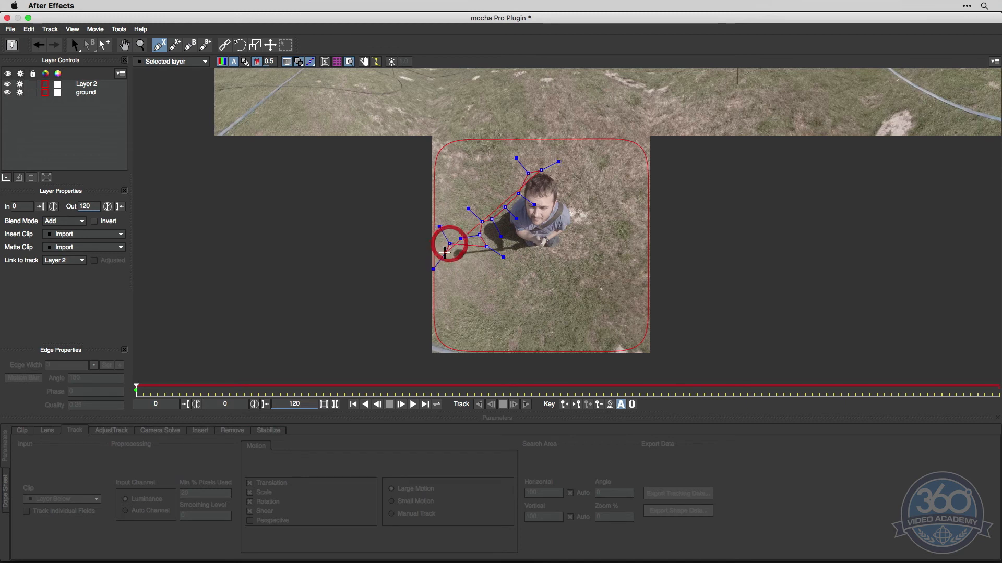
click(445, 253)
click(452, 266)
click(459, 269)
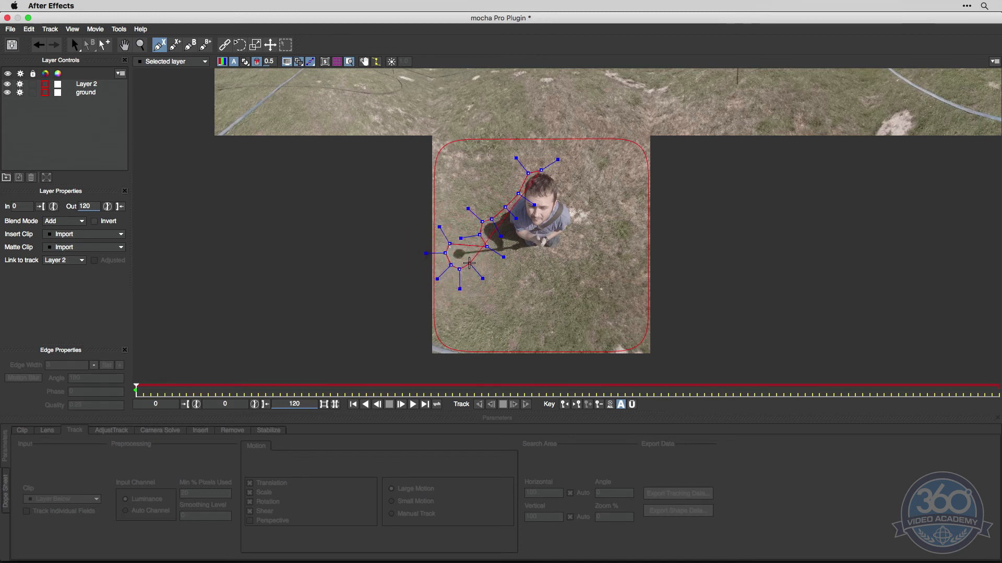
click(470, 263)
click(564, 253)
click(573, 237)
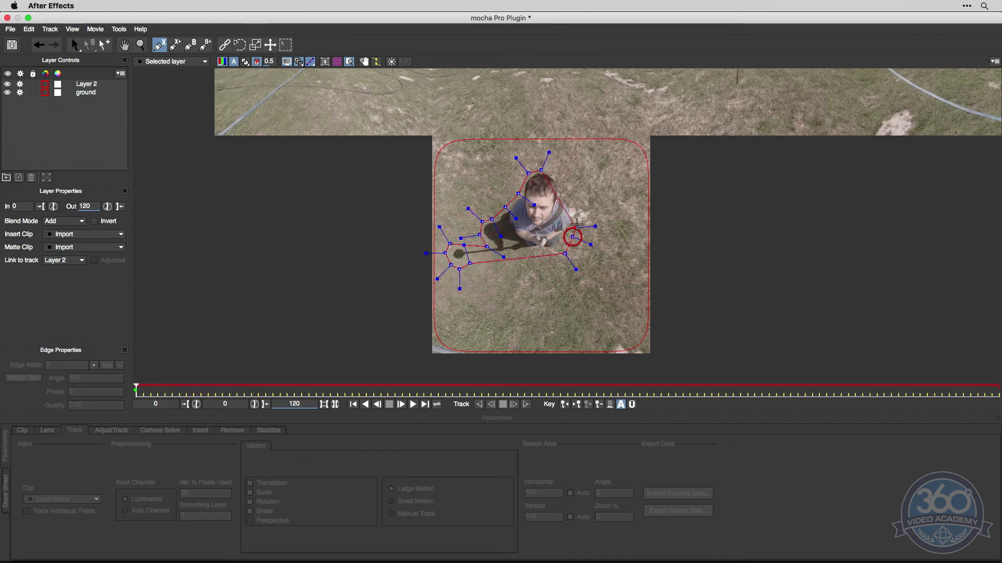
click(579, 216)
click(567, 199)
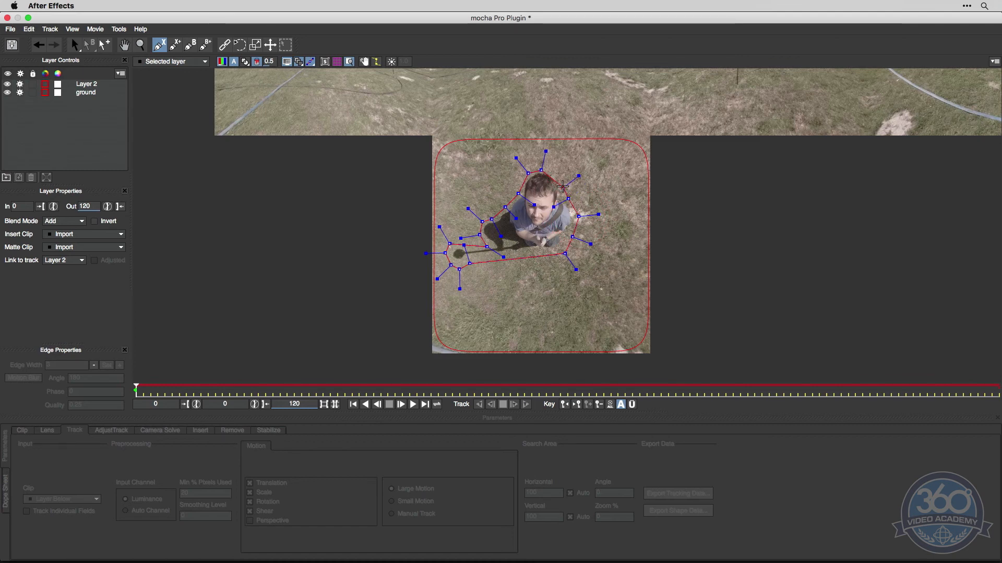
click(564, 187)
click(554, 171)
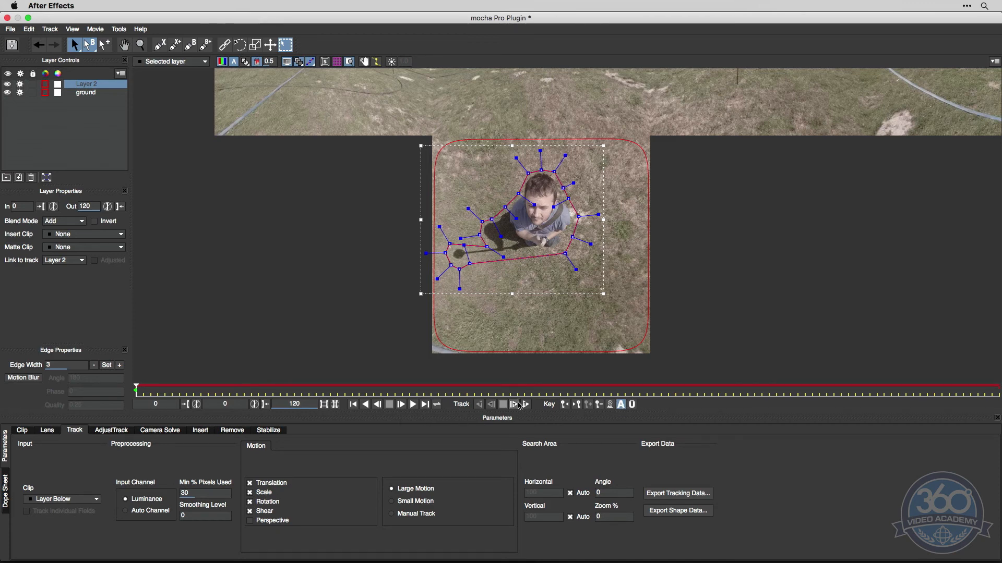
Step: Reshape the upper points of the man's spline at frames 120 and 51 to follow his head
click(424, 405)
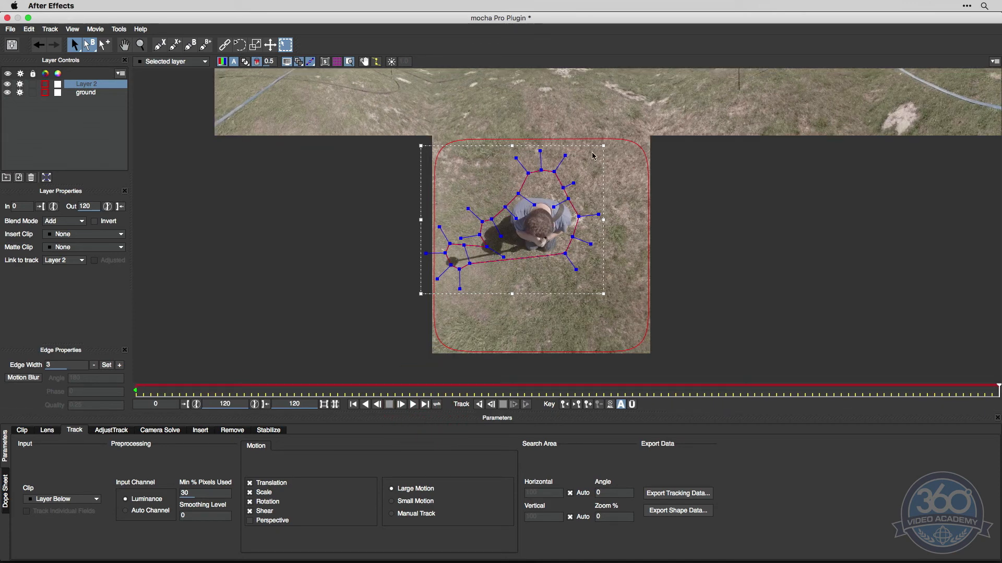
click(564, 192)
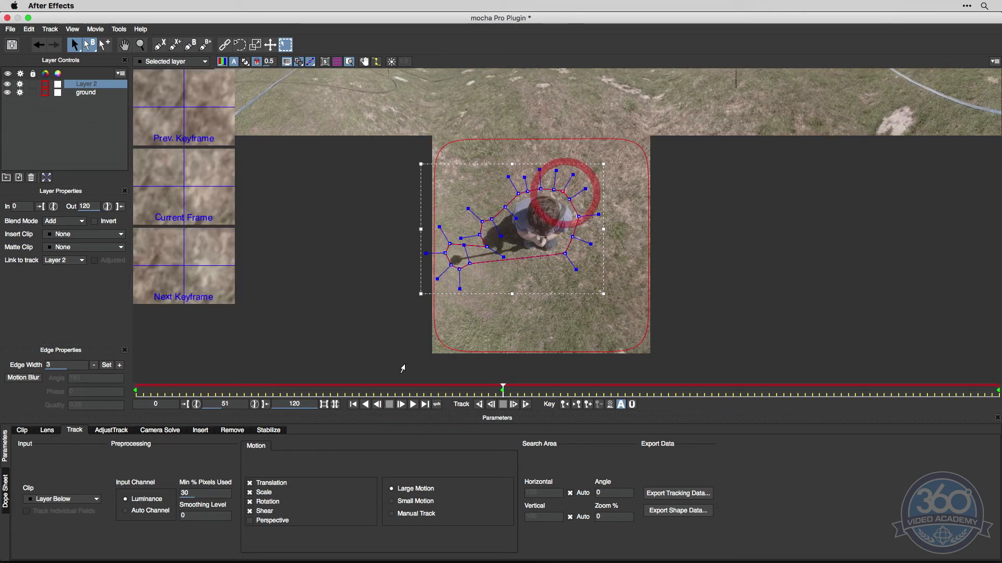
Step: Move the points at the tip of the pole's shadow at frame 28 and farther along the clip to keep the shadow enclosed
click(316, 390)
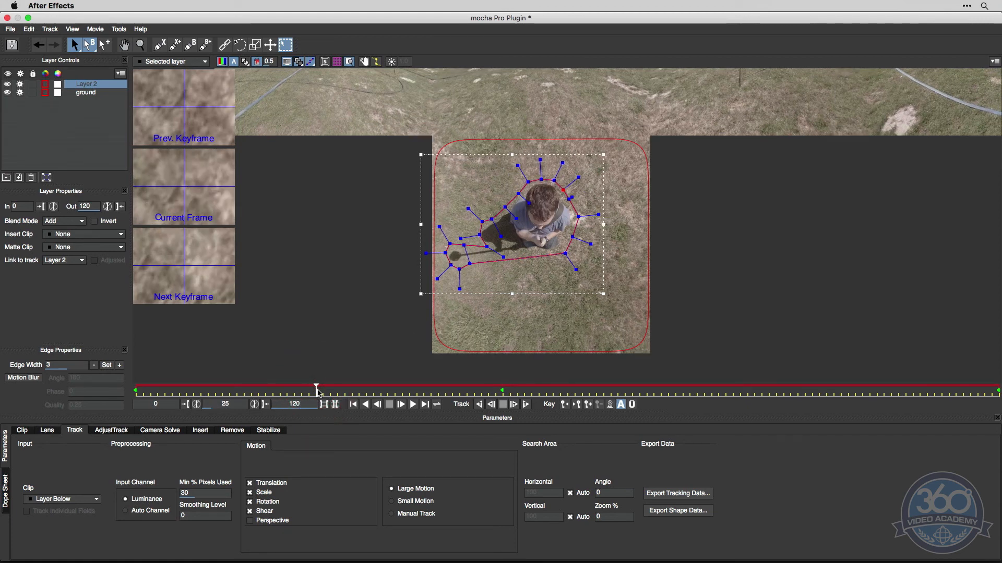
drag(304, 390, 337, 394)
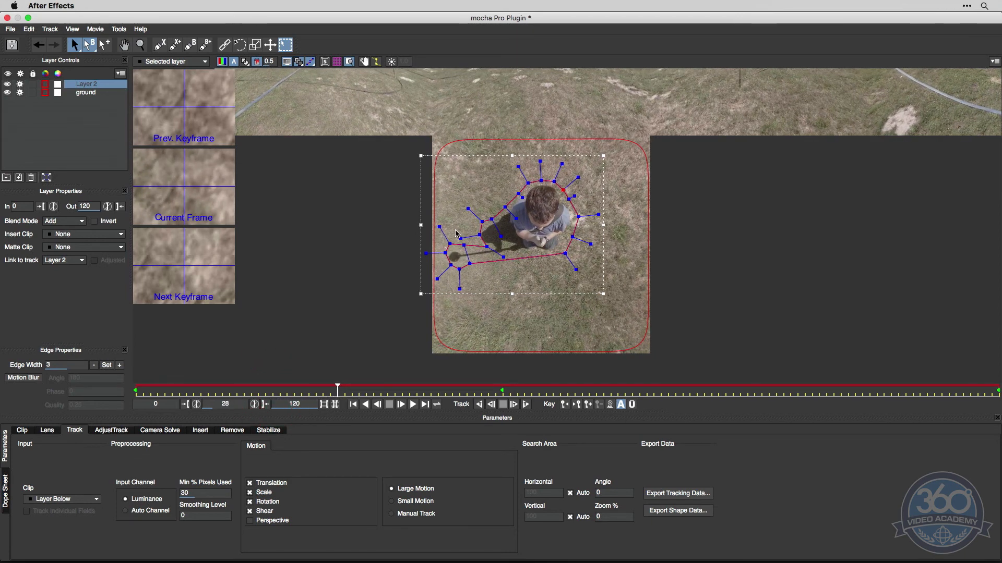
mouse_move(455, 231)
mouse_down()
mouse_move(441, 280)
mouse_move(442, 243)
mouse_up()
drag(337, 393, 494, 395)
drag(451, 265, 449, 268)
Step: Adjust the shadow-tip points of the man's spline around frames 91 and 107 and at frame 68
drag(502, 388, 796, 387)
click(783, 387)
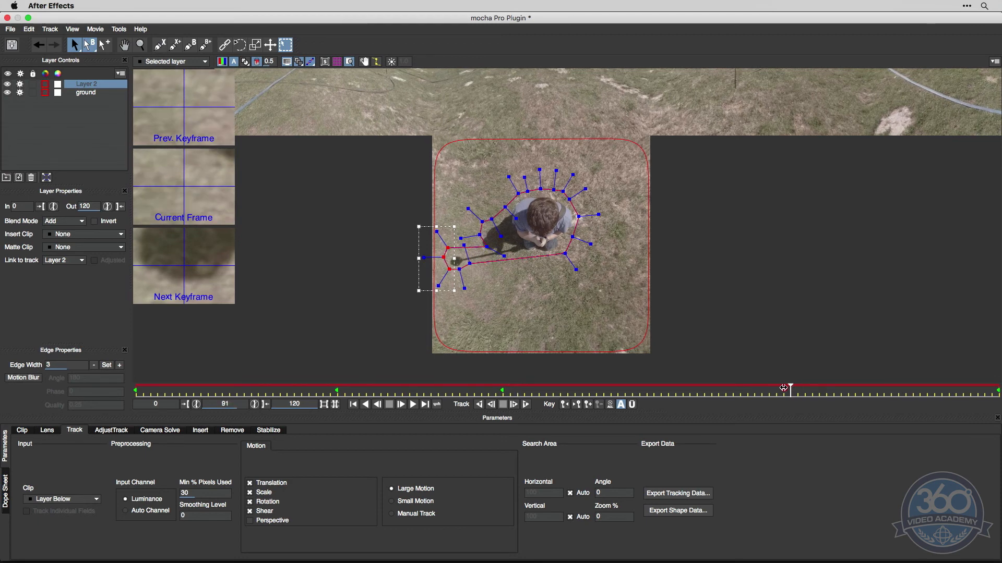
drag(447, 245, 441, 248)
click(797, 390)
click(898, 390)
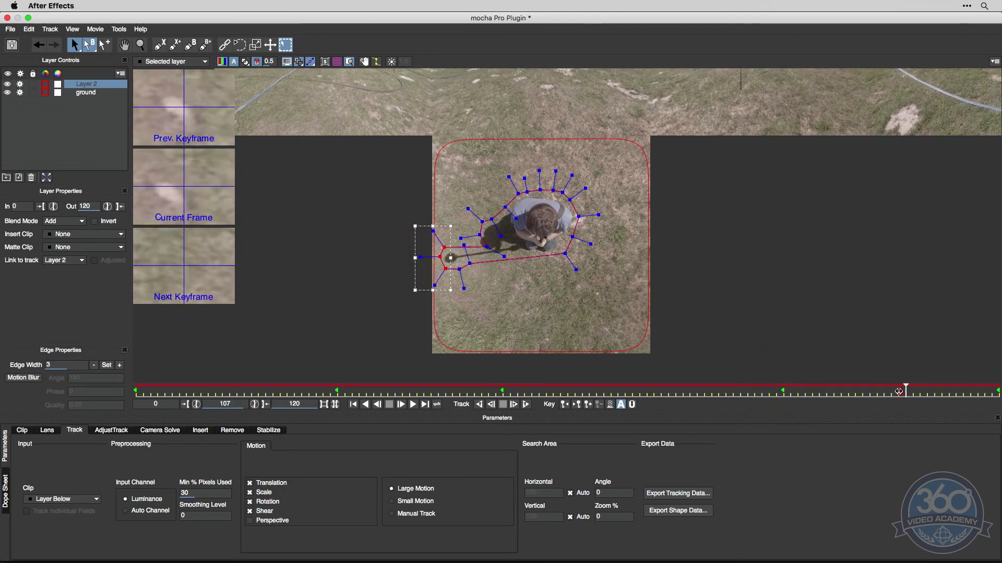
drag(445, 245, 447, 274)
click(625, 391)
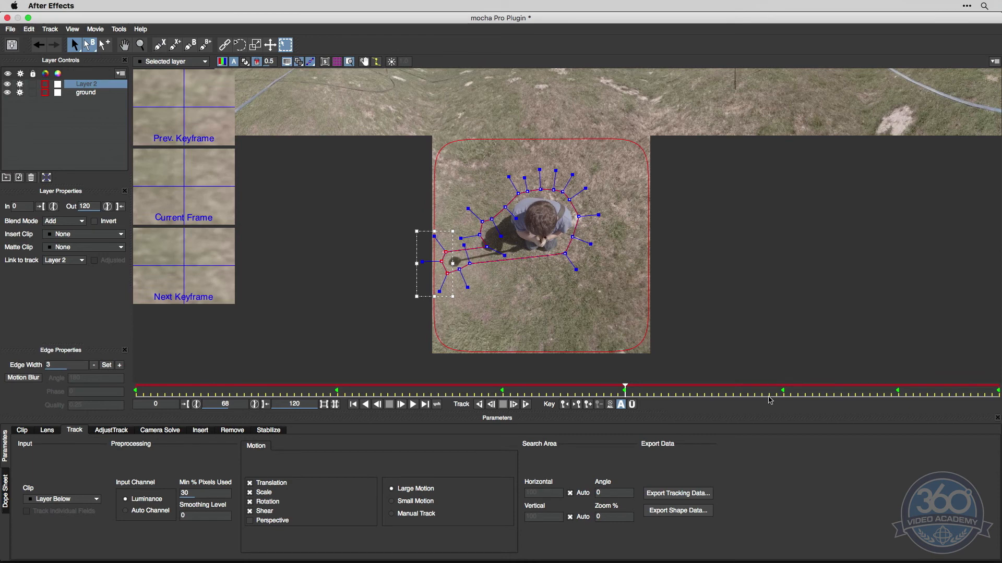
Step: Reposition the shadow-tip points of the man's spline at frames 114 and 120 to keep the camera pole's shadow enclosed
click(724, 391)
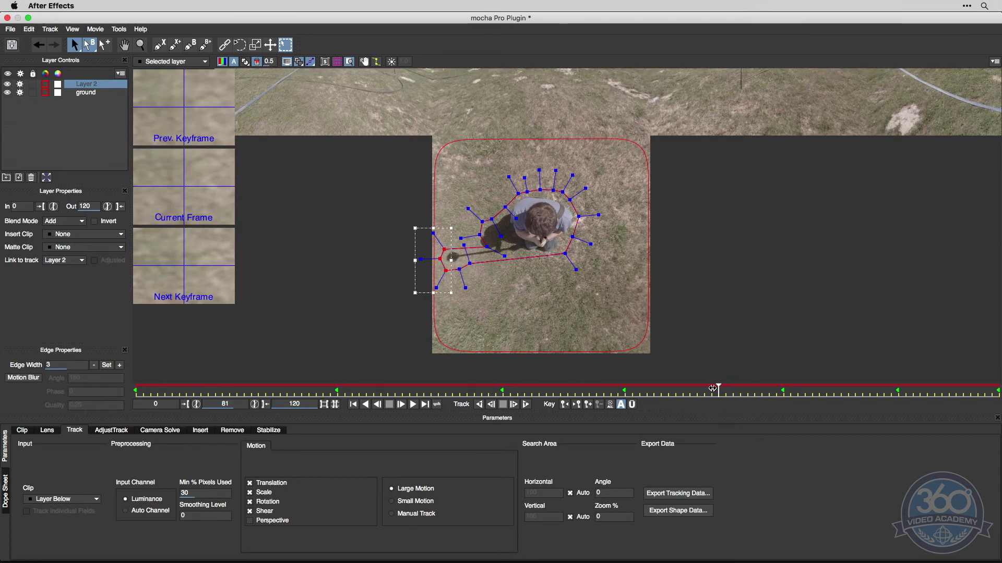
click(956, 391)
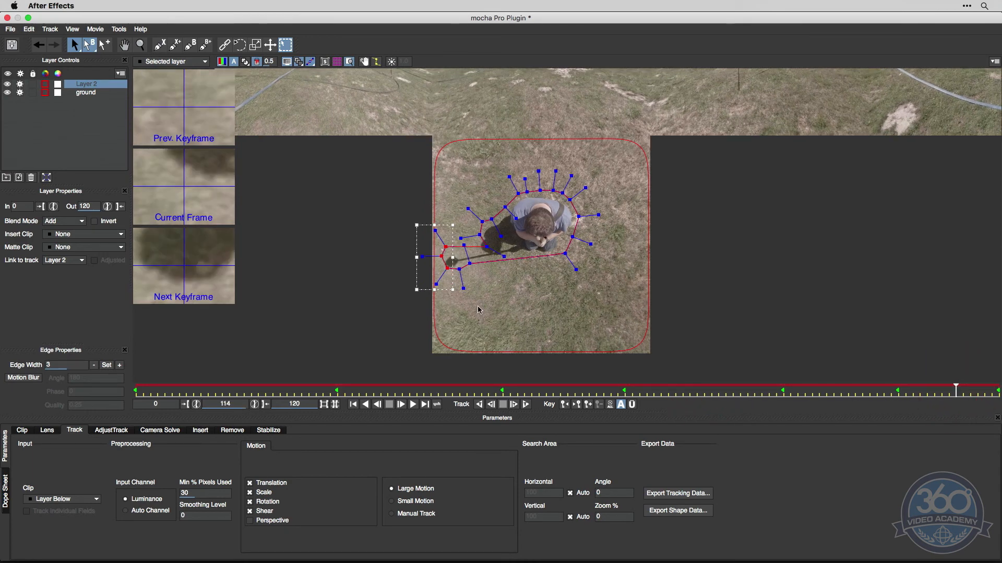
drag(447, 266, 445, 275)
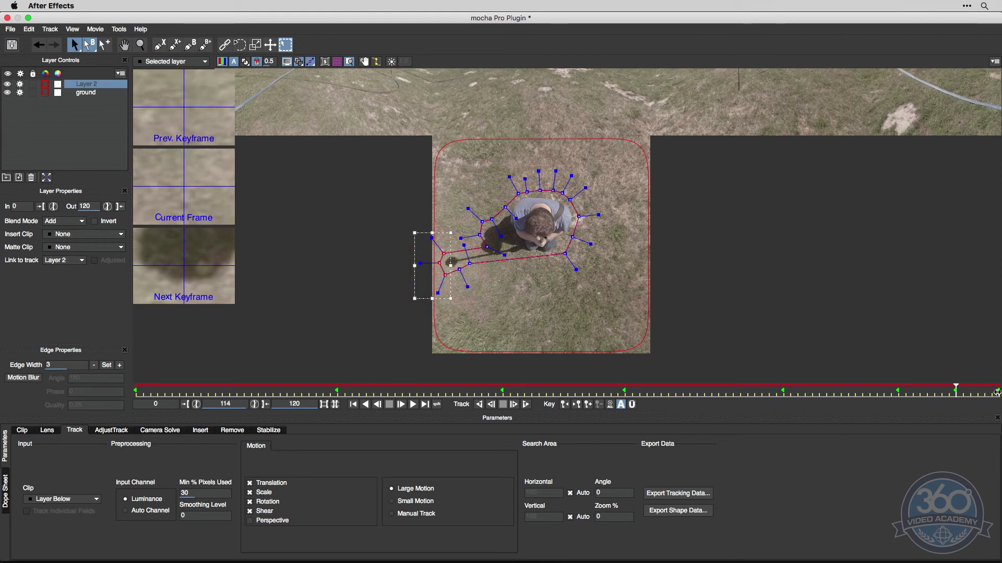
click(577, 405)
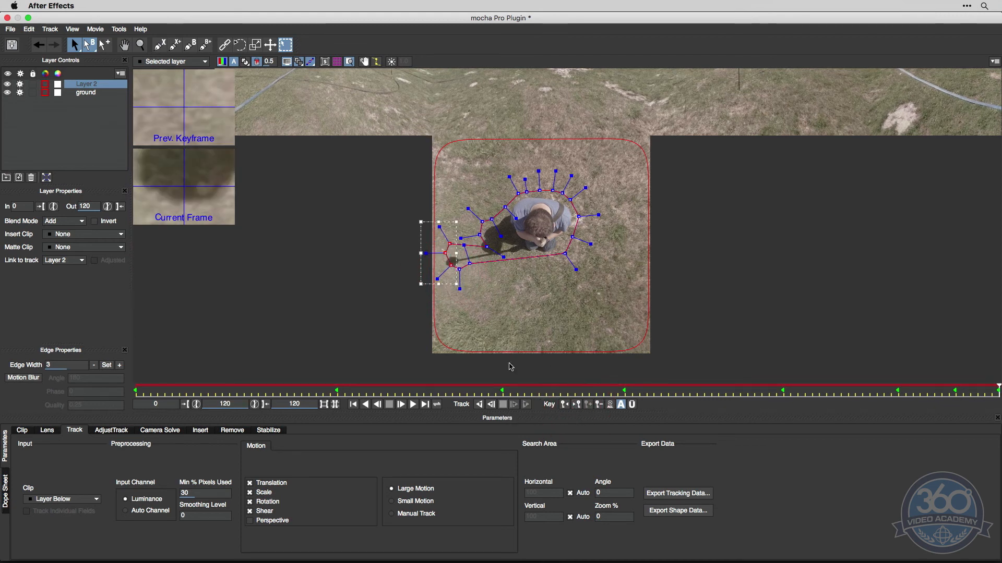
drag(455, 274, 450, 284)
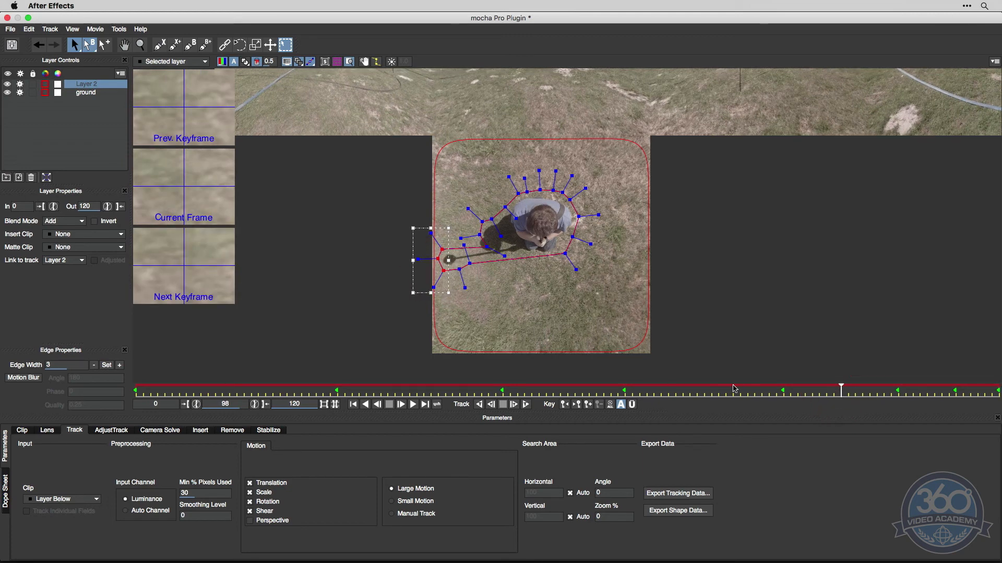
click(706, 395)
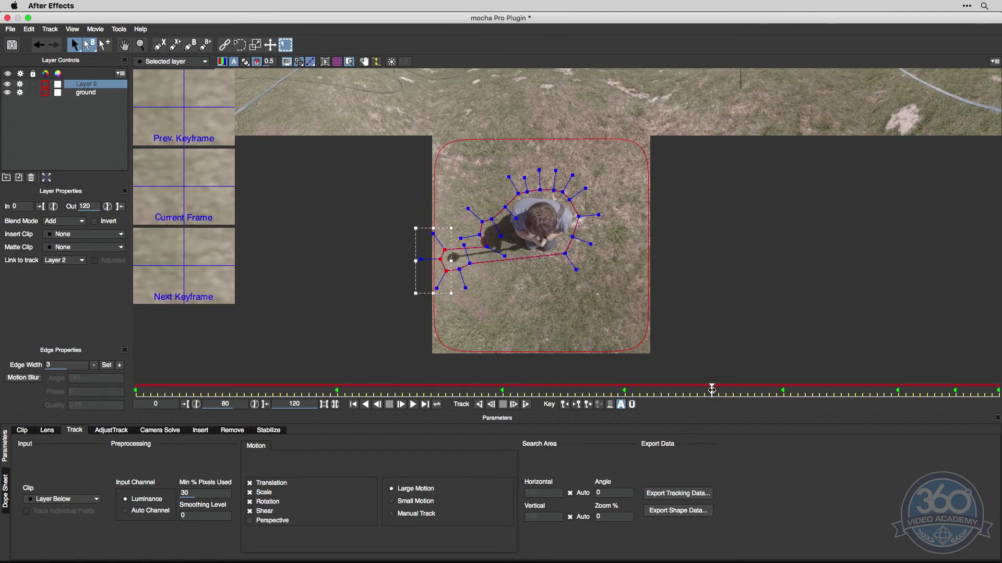
drag(570, 388, 90, 376)
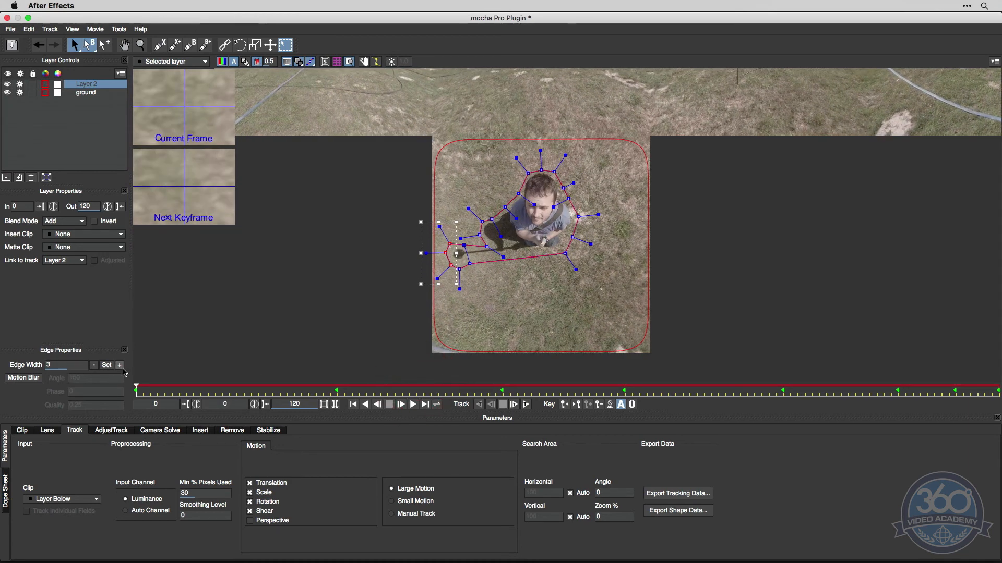
Step: Rename Layer 2 as "cam op"
double_click(86, 84)
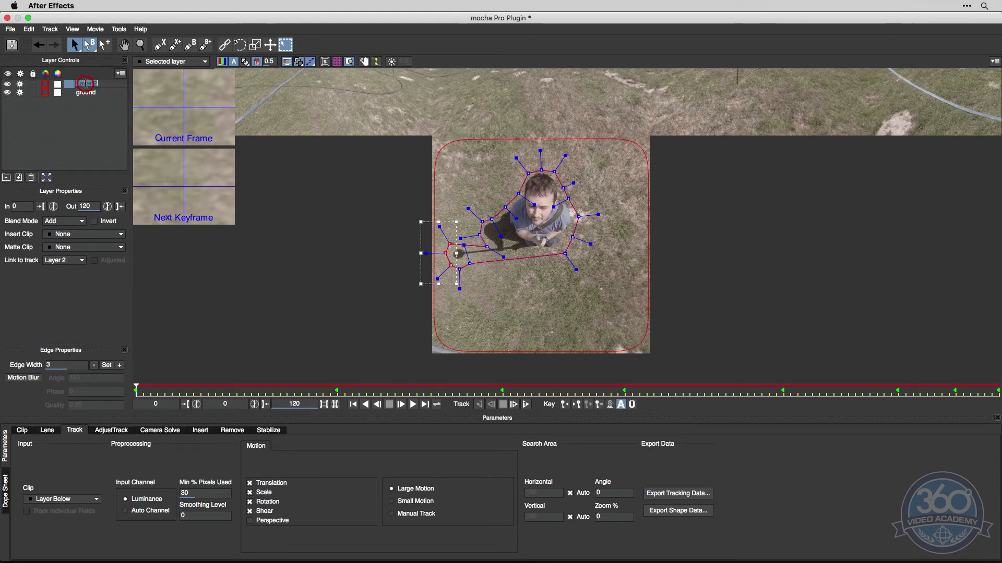
text(cam op)
key(Return)
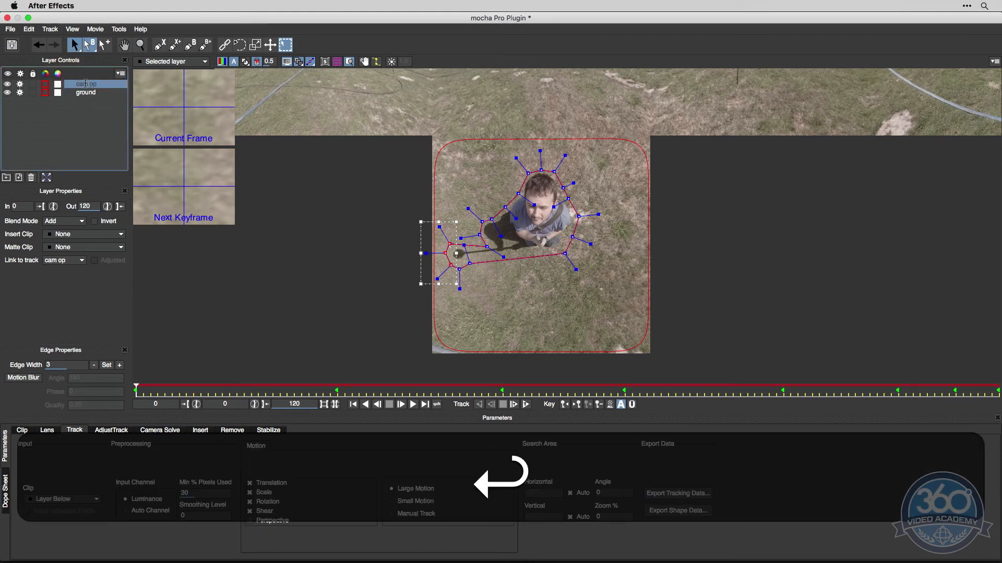
Step: Display the track matte for the ground layer to inspect the area excluded around the man, and hide the matte again
click(246, 62)
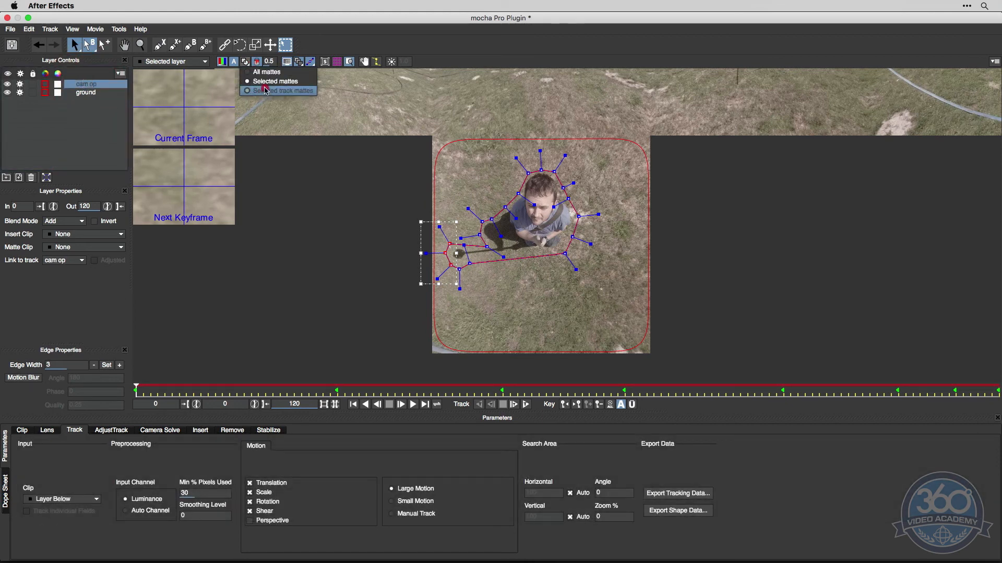
click(243, 62)
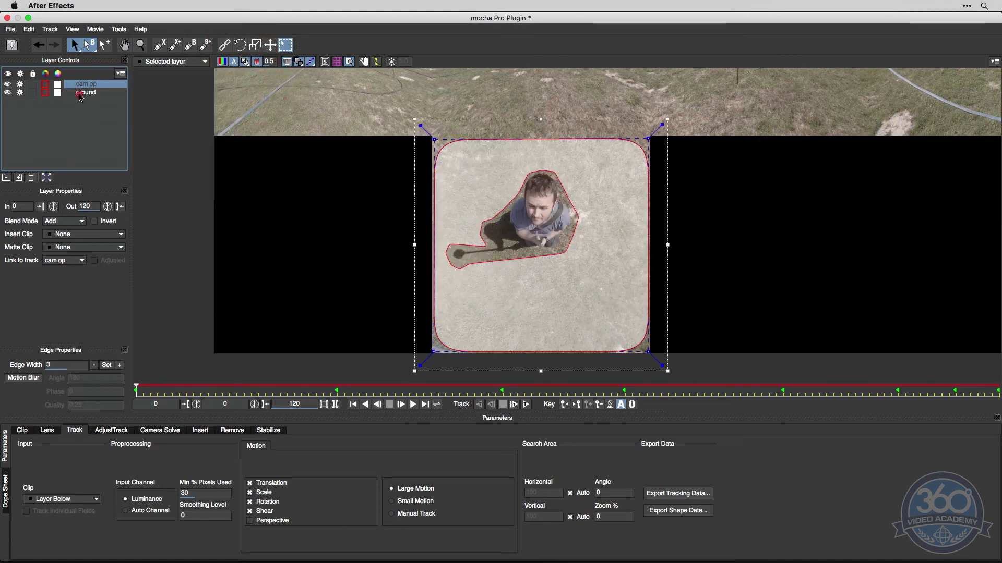
click(81, 94)
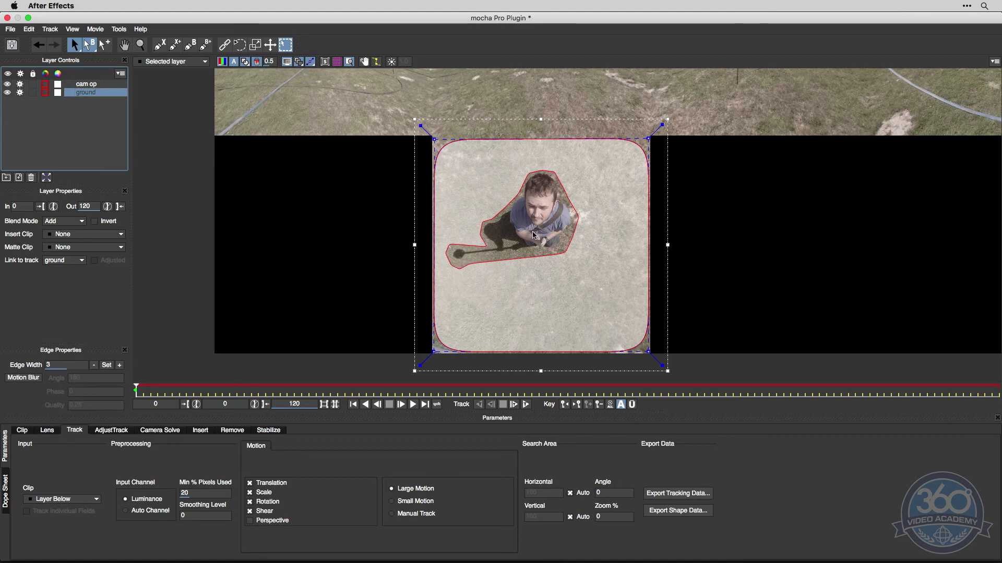
click(250, 63)
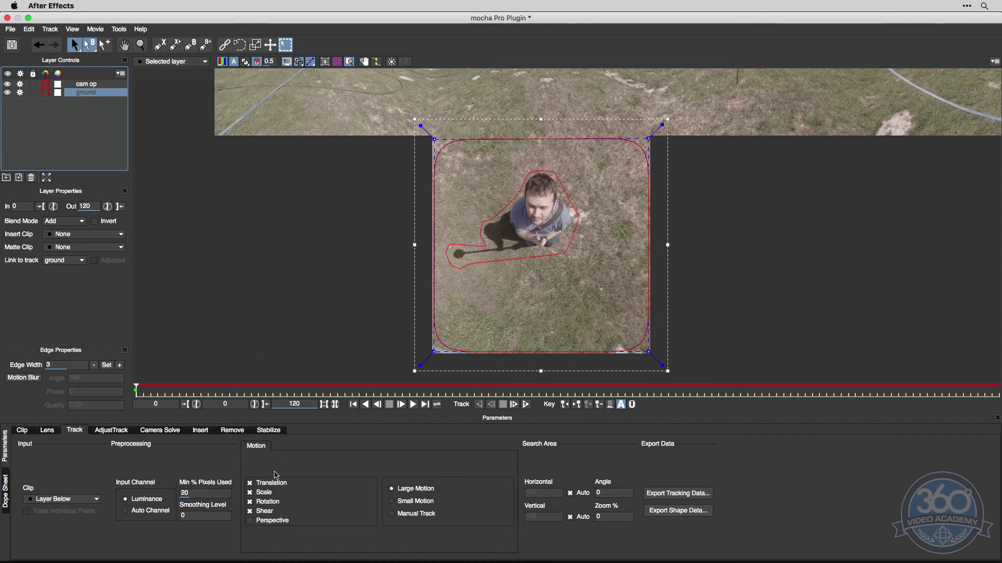
Step: Enable Perspective motion and save the project before tracking the ground layer forward to about frame 59
click(267, 520)
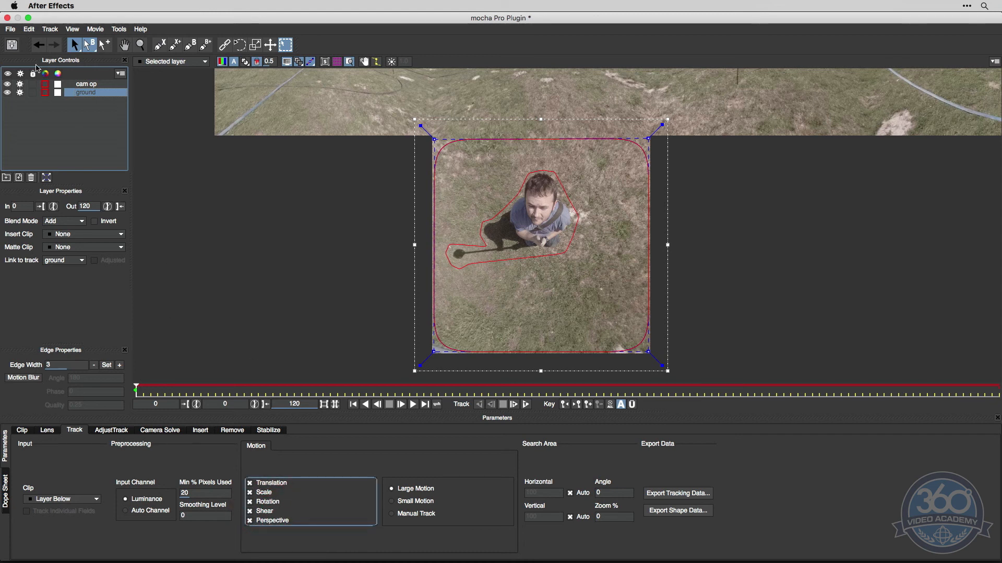
click(12, 44)
click(525, 405)
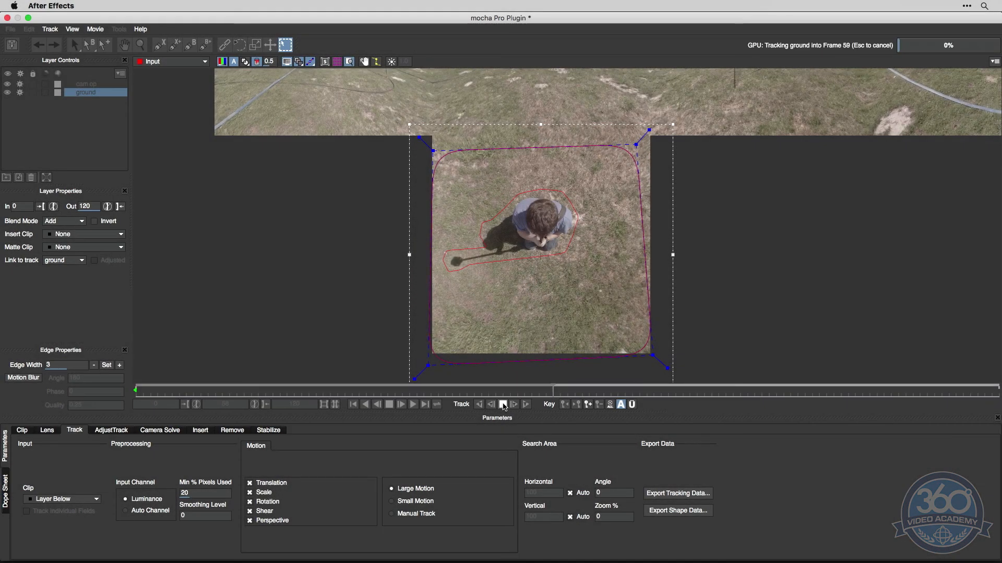
click(503, 405)
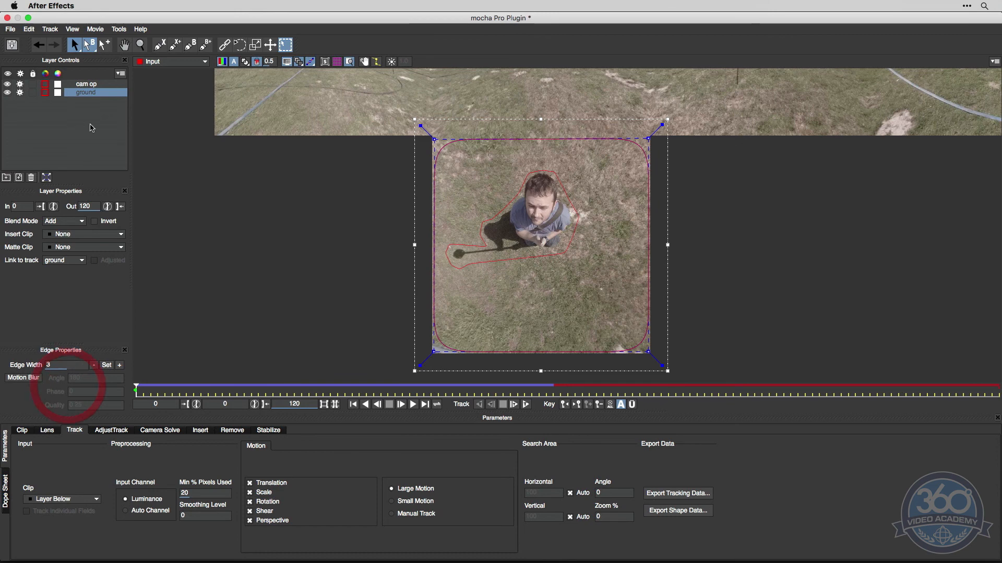
Step: Check the cam op spline's points along the man's shadow at frame 51 and across the clip
click(87, 84)
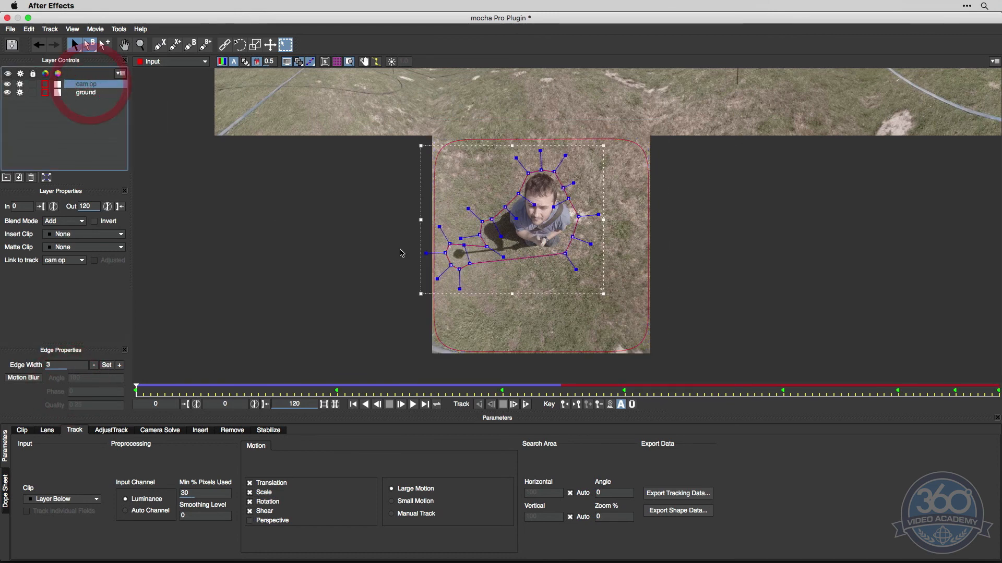
click(502, 391)
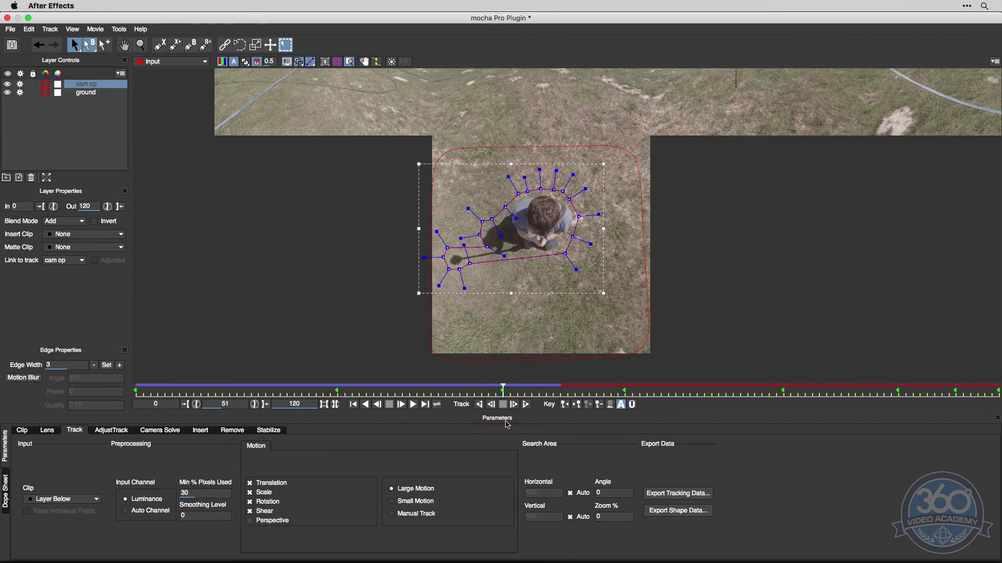
click(479, 243)
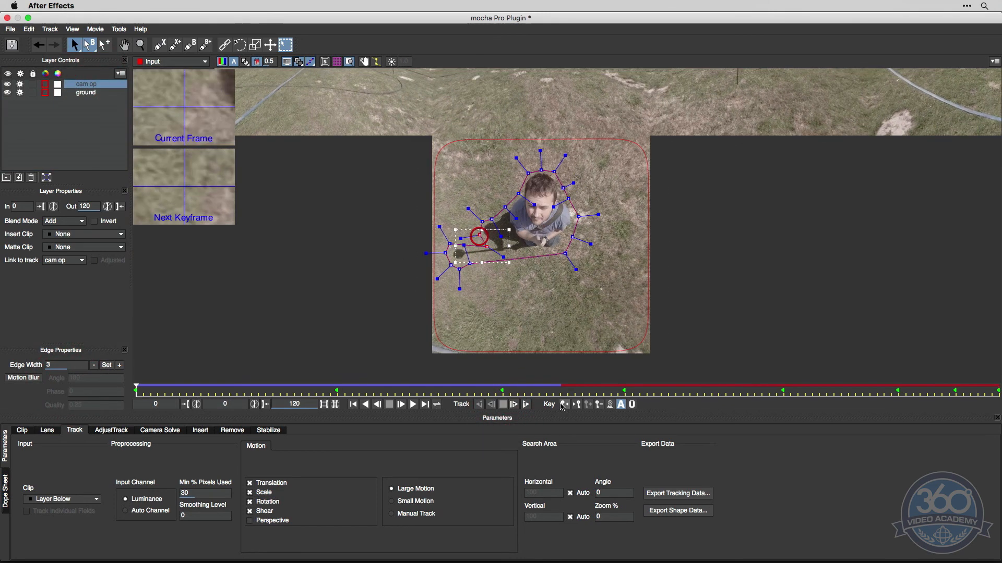
drag(564, 391, 705, 390)
drag(562, 391, 158, 413)
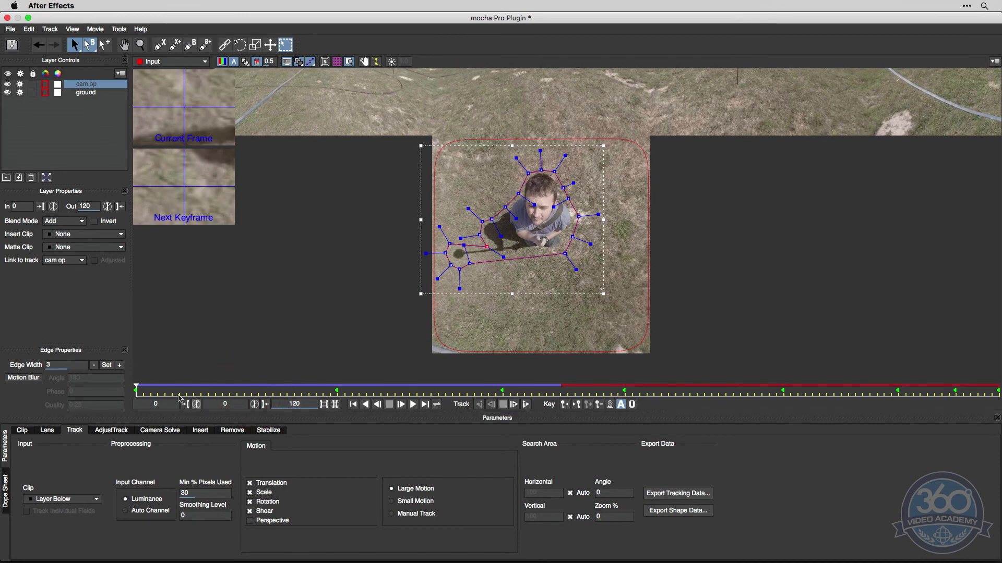
Step: Finish tracking the ground layer forward to frame 120 and return to the first frame
click(81, 94)
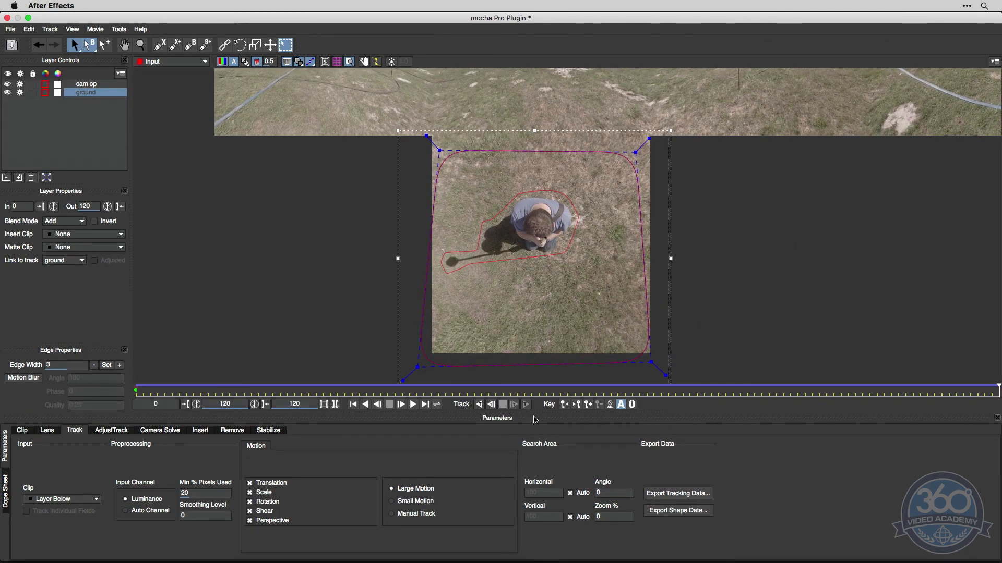
click(353, 404)
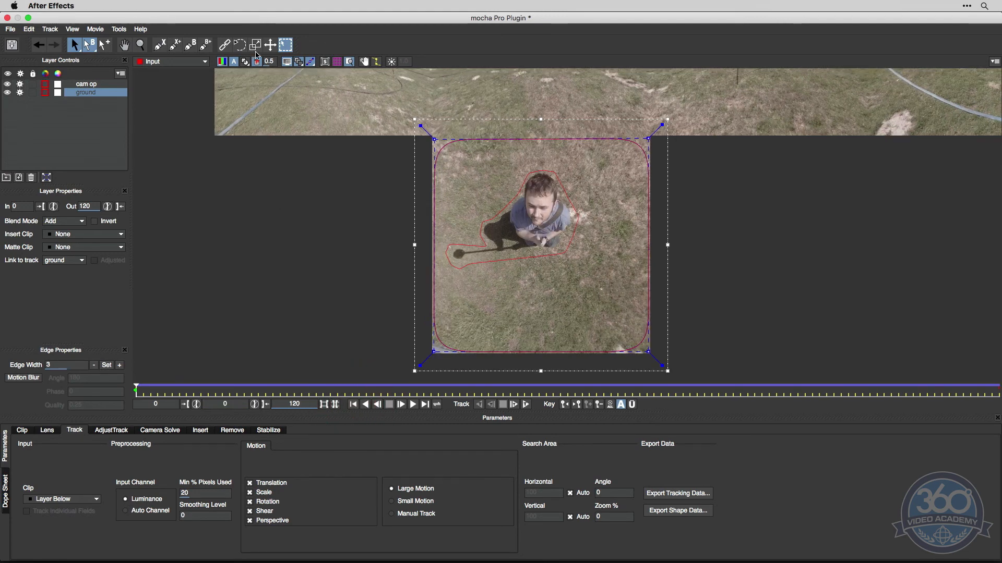
Step: Play the clip with the planar grid shown to check the ground track, then return to the first frame and hide the grid
click(336, 62)
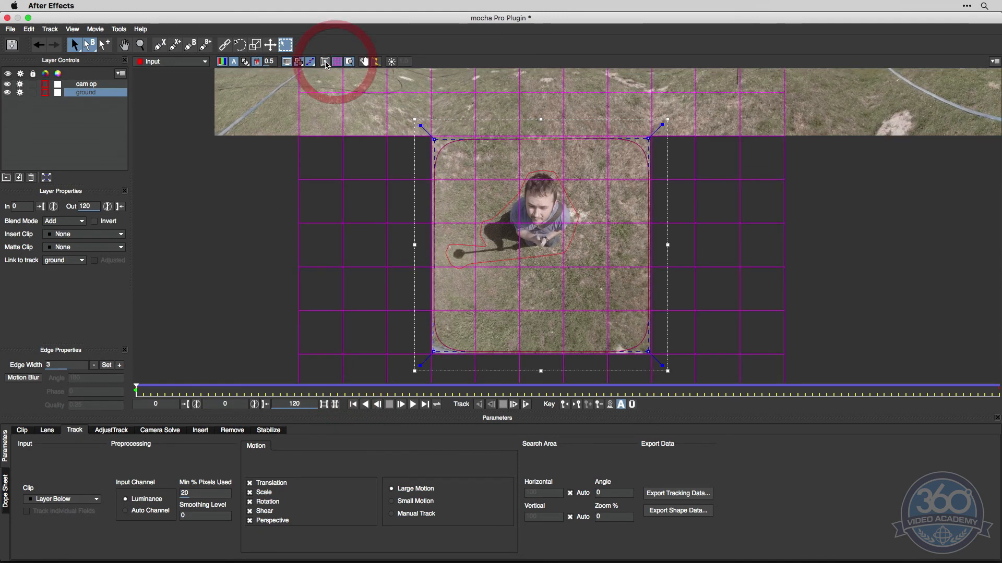
click(413, 405)
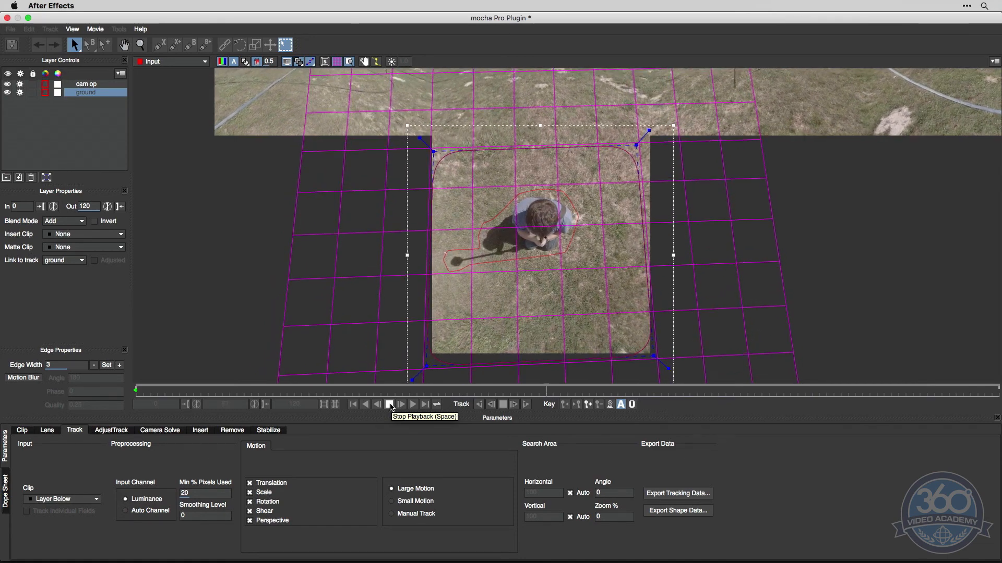
click(389, 405)
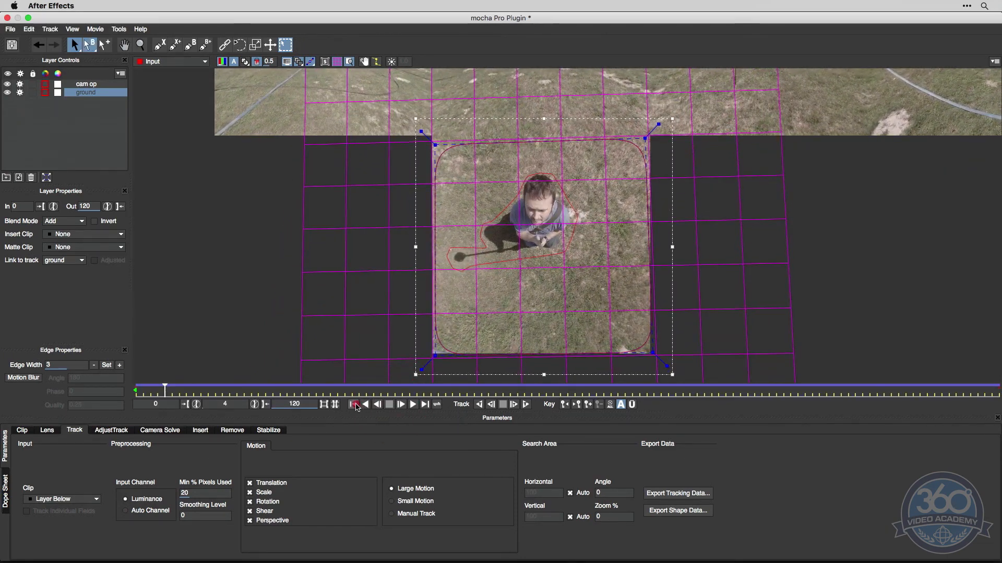
click(353, 405)
click(336, 61)
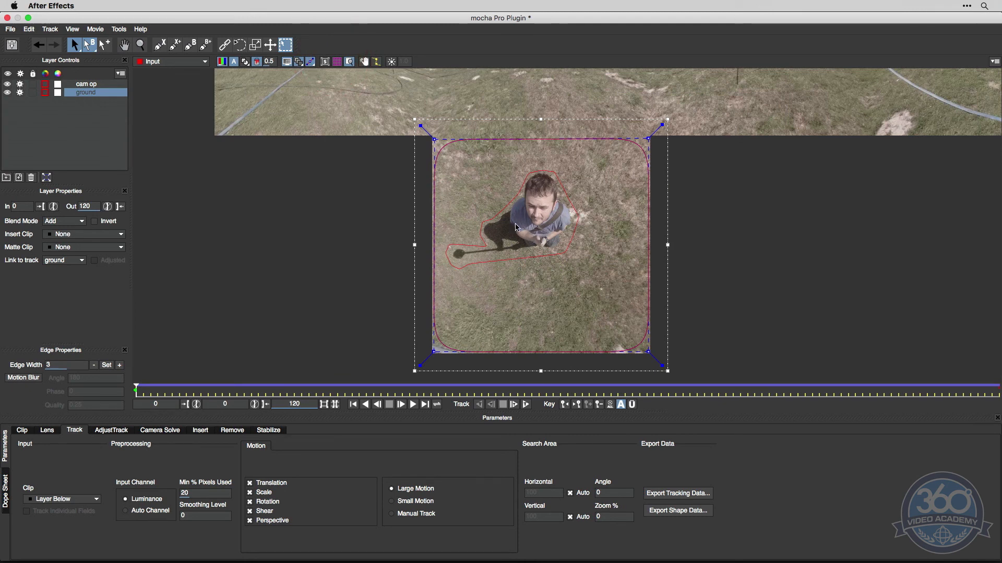
Step: Open the Remove settings for the cam op layer
click(85, 85)
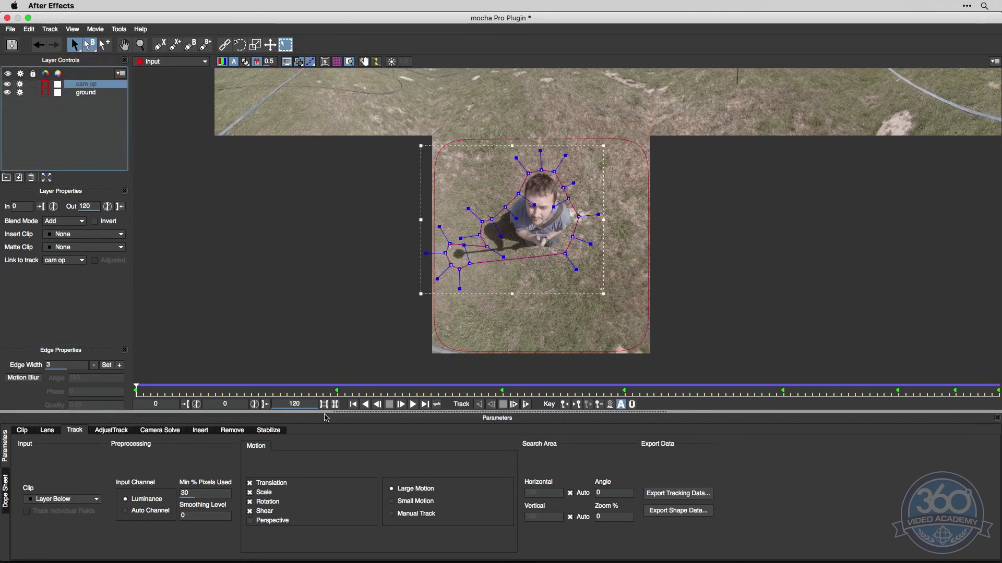
click(232, 429)
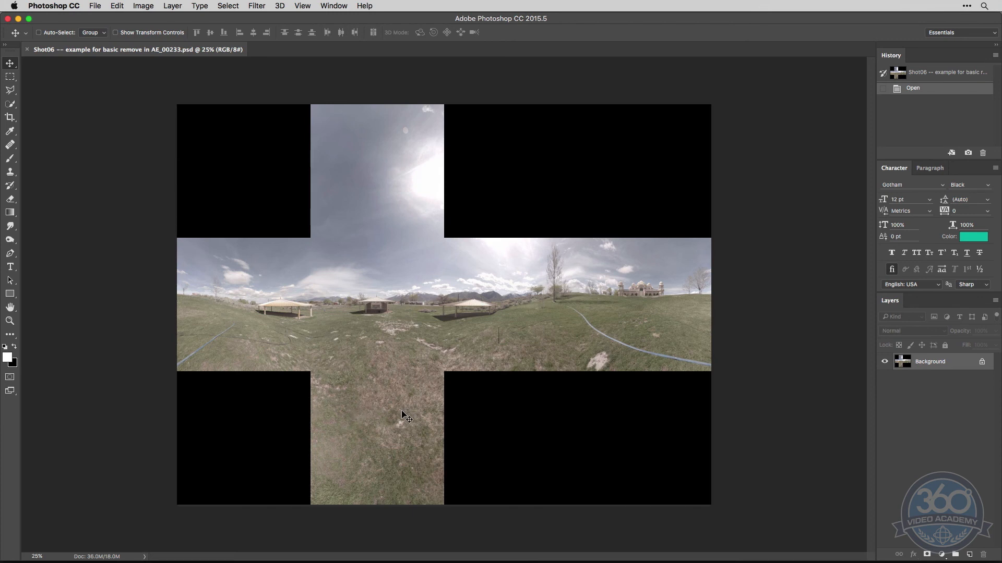
Step: In Photoshop, start saving the cleaned cube-map frame as a new file in TIFF format
click(95, 6)
click(95, 7)
click(94, 7)
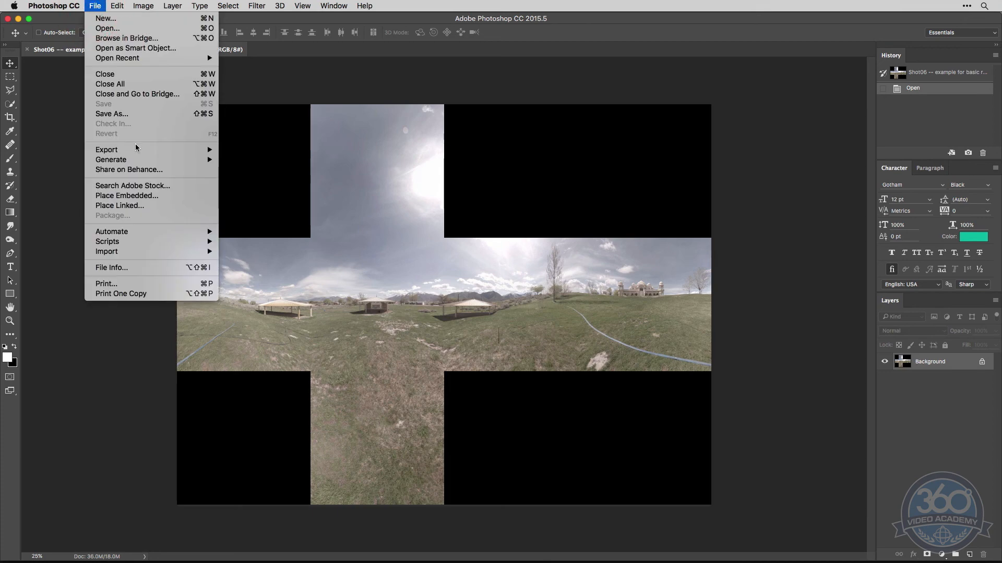
click(495, 357)
key(shift+super+s)
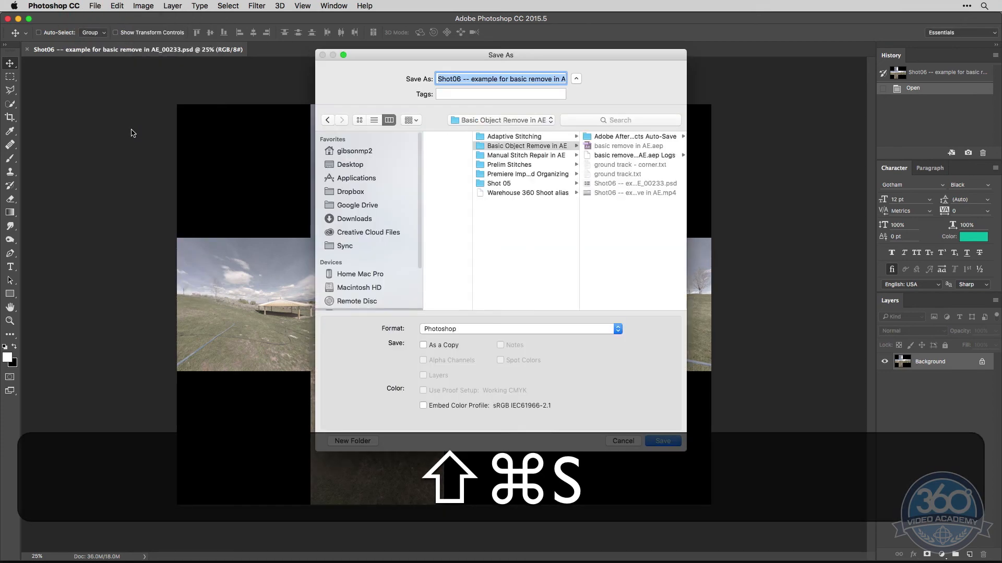
click(472, 329)
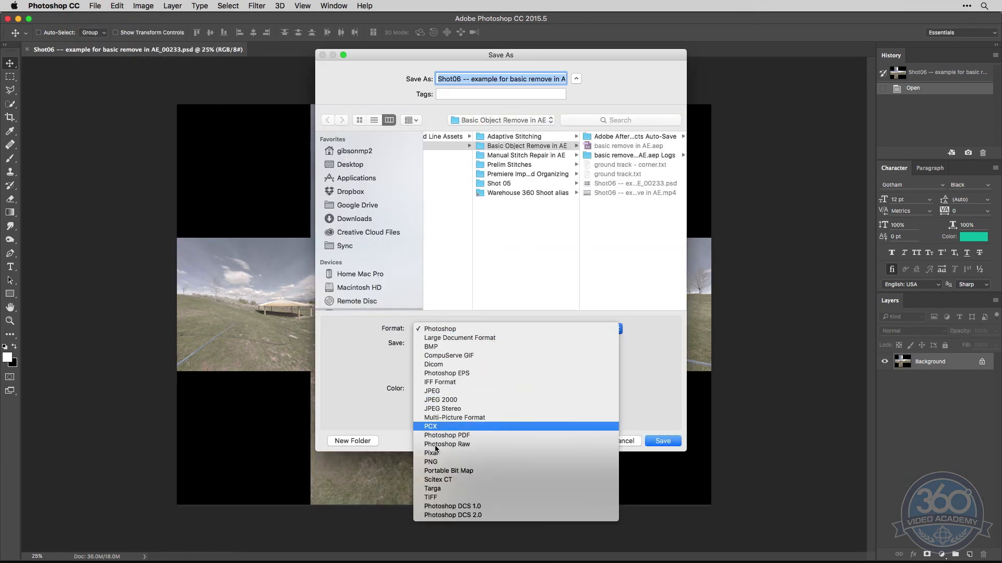
click(427, 497)
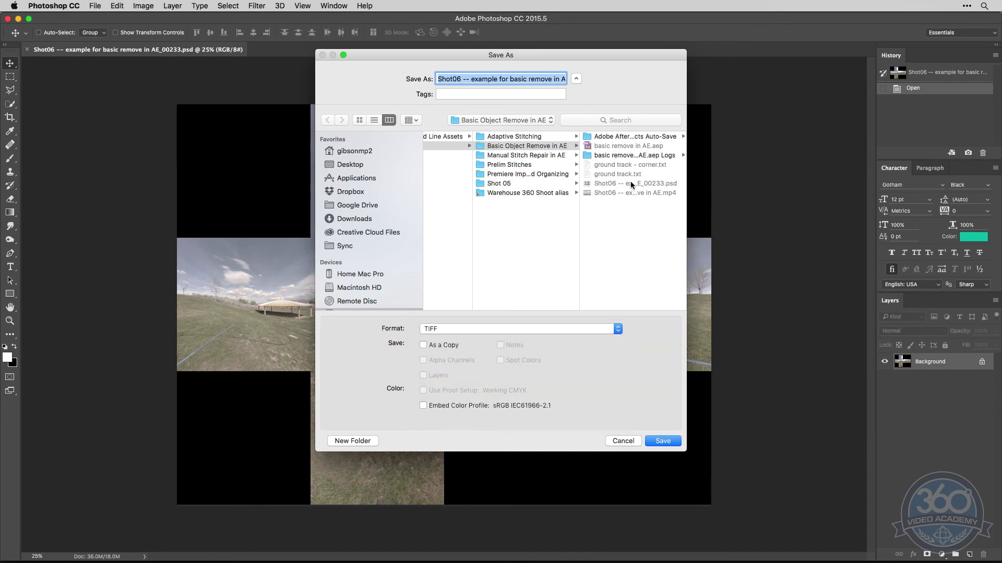
Step: Save the cleaned cube-map frame as "clean plate for mocha" using uncompressed TIFF options with interleaved pixel order and IBM PC byte order
click(525, 78)
key(super+a)
text(cla)
key(BackSpace)
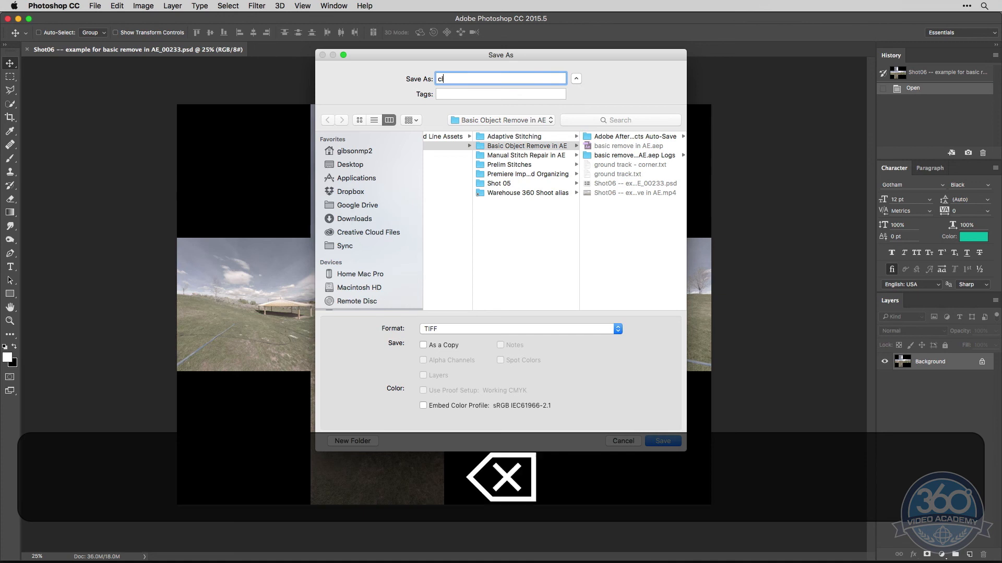
text(ean plate for mocha)
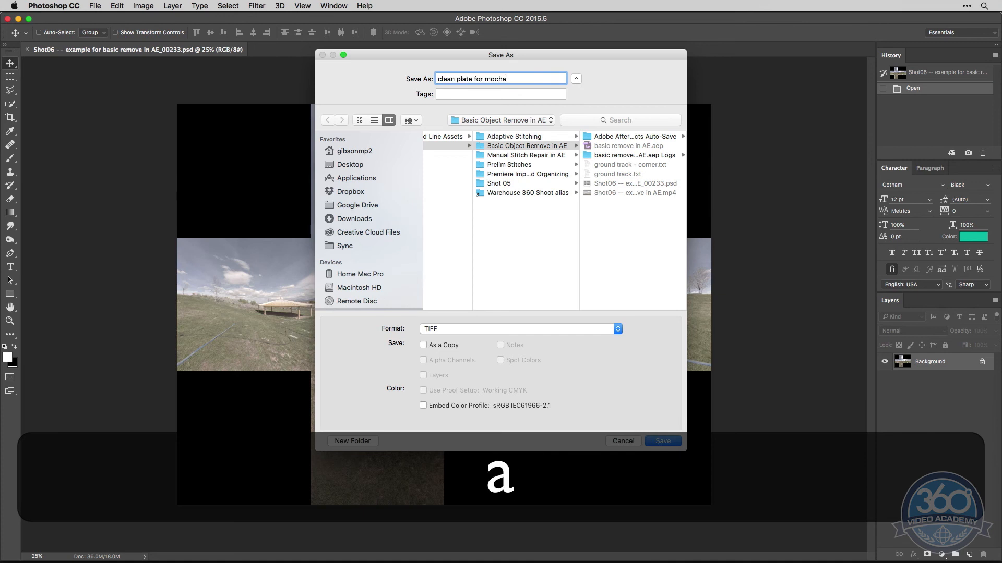
key(Return)
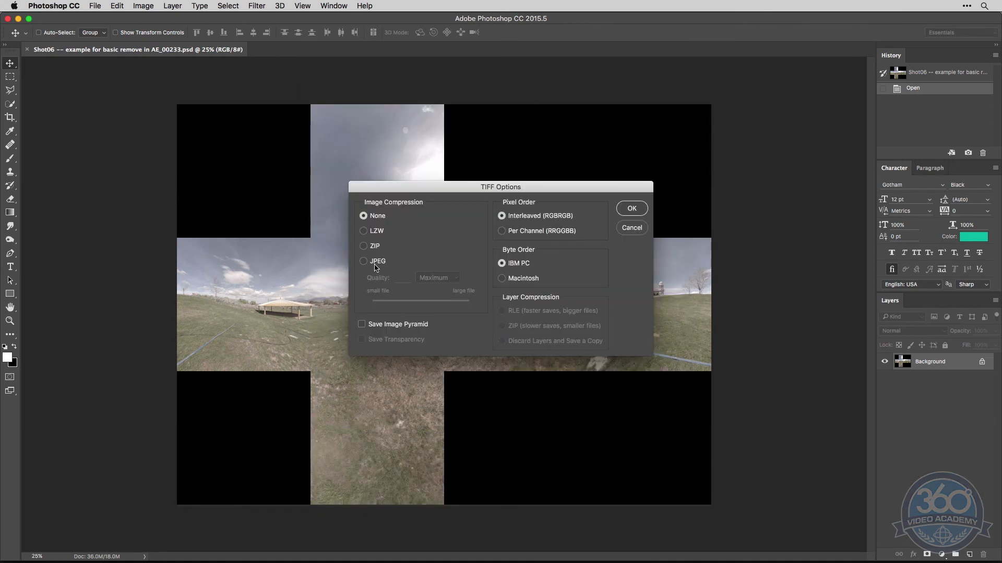
click(632, 208)
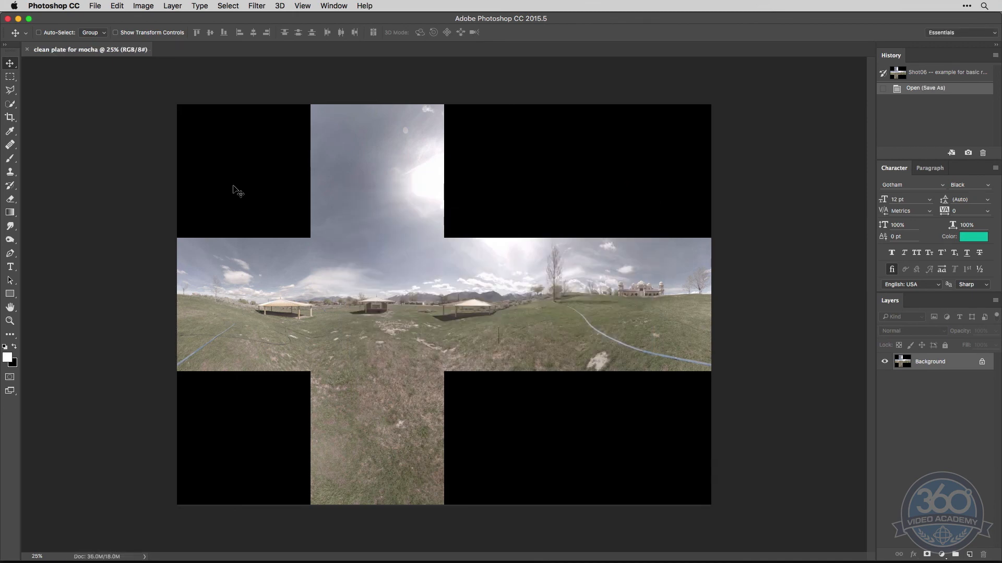
Step: Leave Photoshop and preview the "clean plate for mocha" file in Finder before returning to mocha Pro
key(super+h)
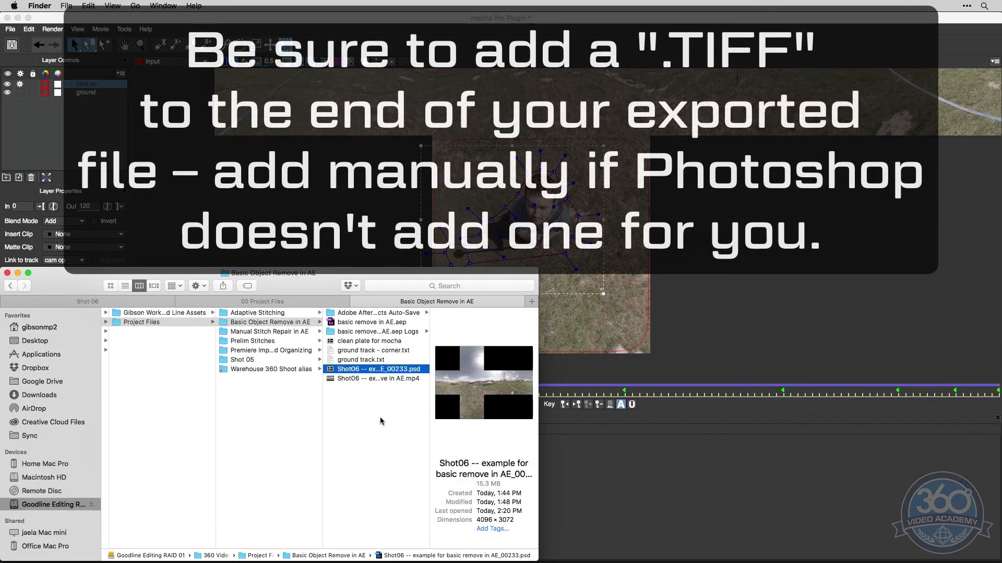
click(340, 342)
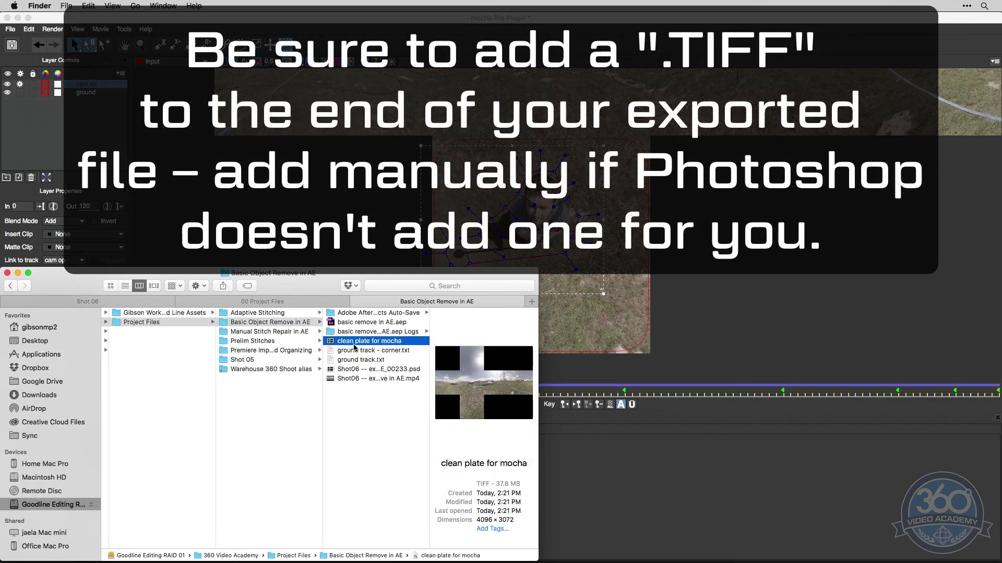
key(space)
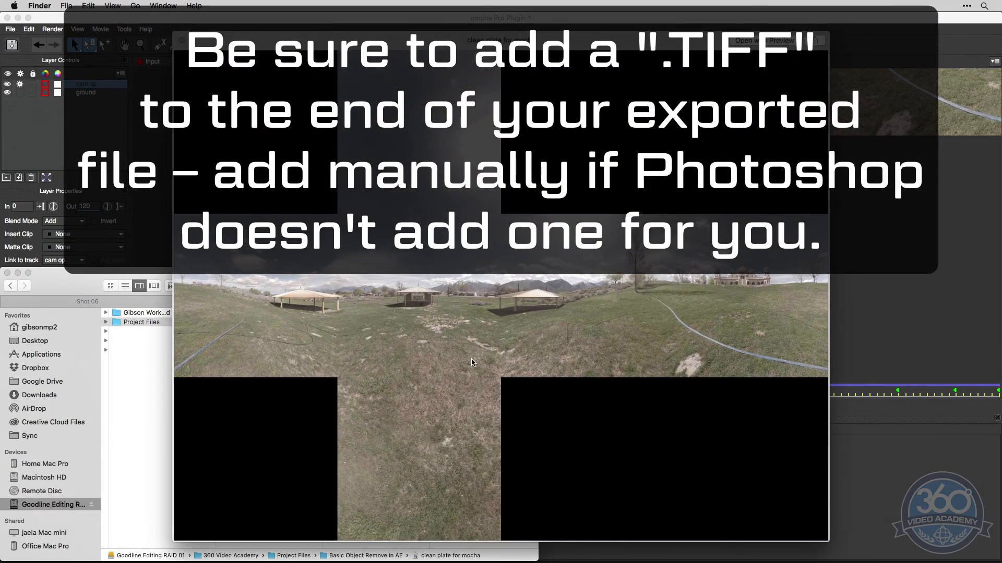
click(654, 485)
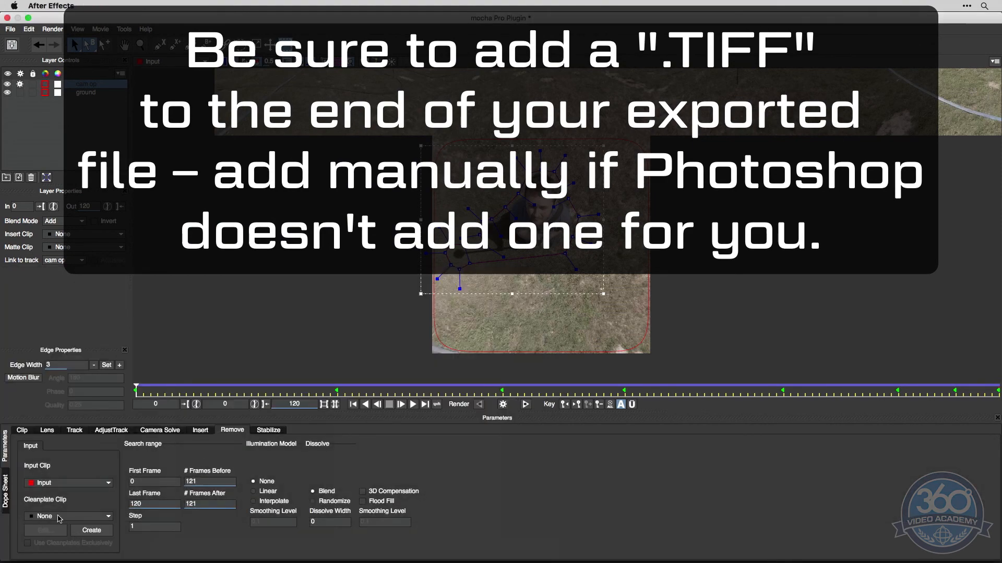
Step: Import "clean plate for mocha.TIFF" from the Basic Object Remove in AE folder as the Remove cleanplate clip
click(59, 516)
click(52, 526)
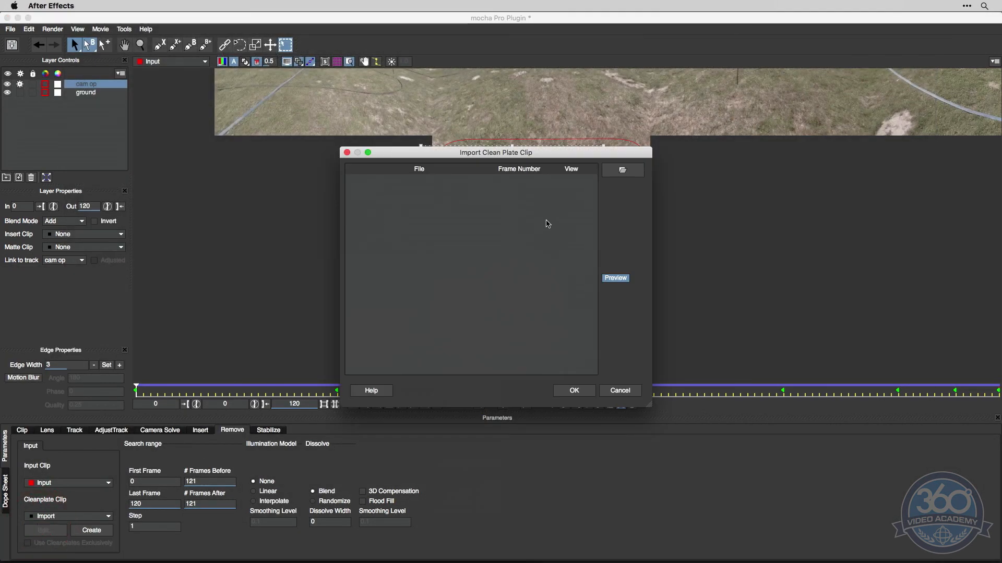
click(622, 170)
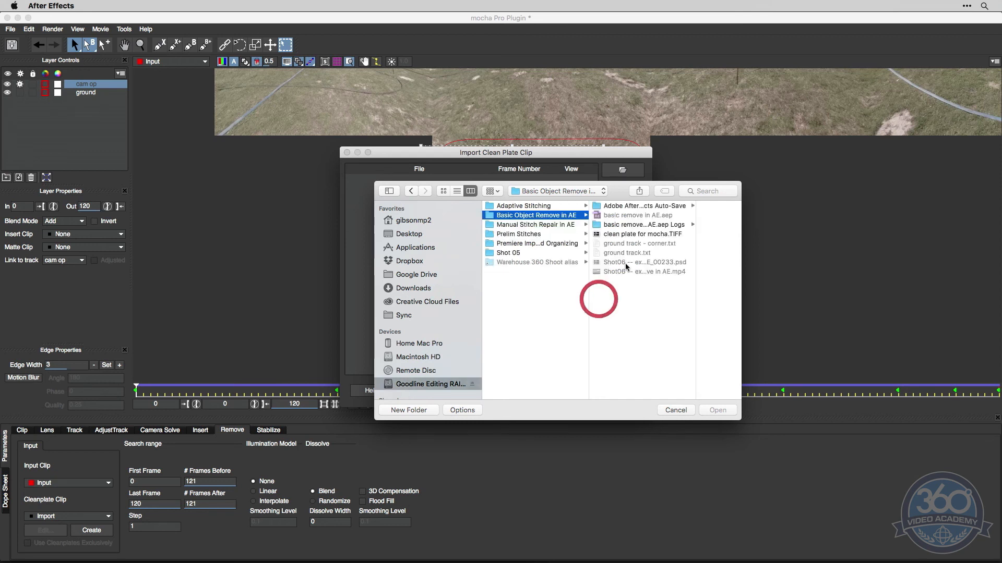
click(655, 235)
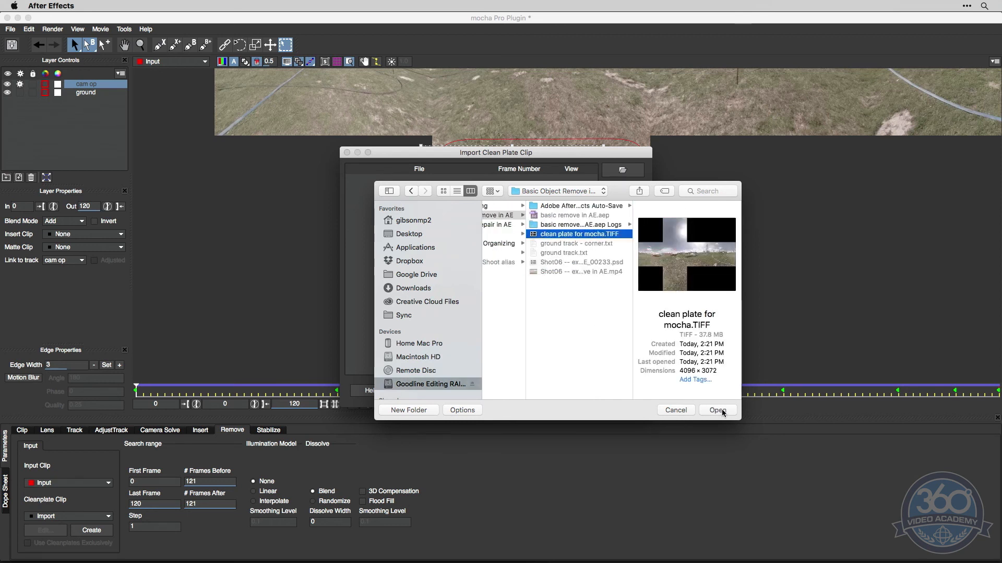
click(717, 410)
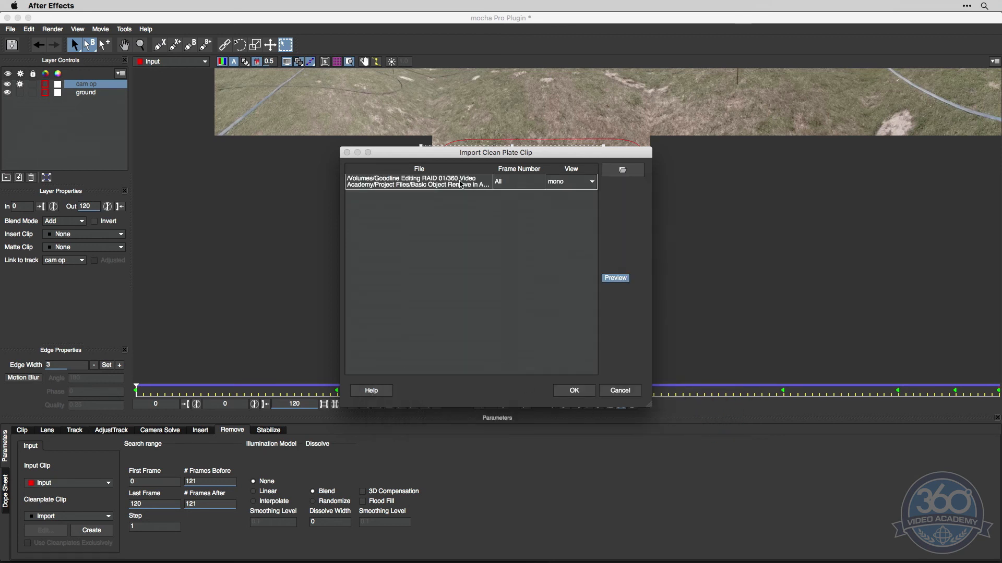
Step: Preview the imported clean plate in the viewer and accept it for all frames with the mono view
click(582, 187)
click(490, 224)
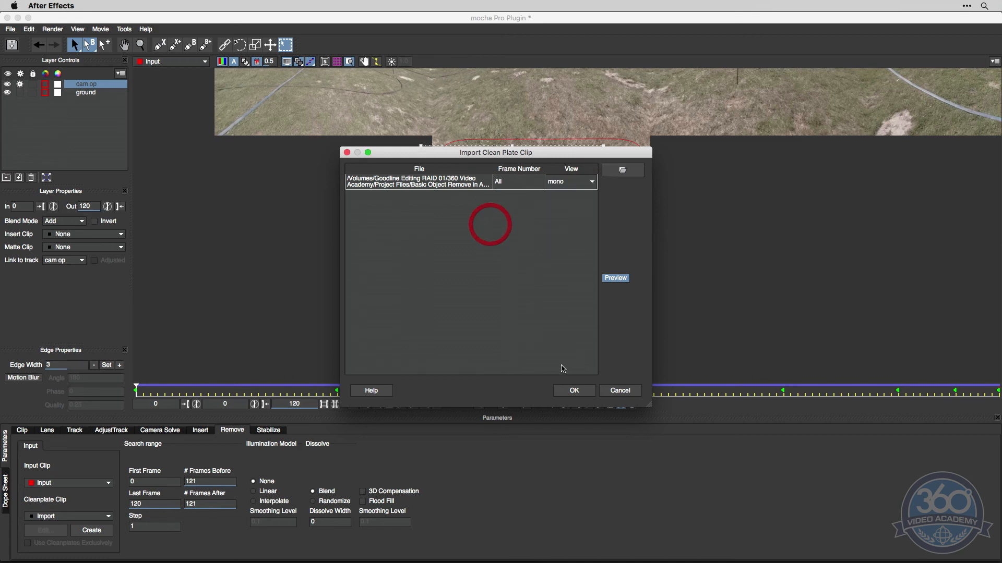
click(409, 180)
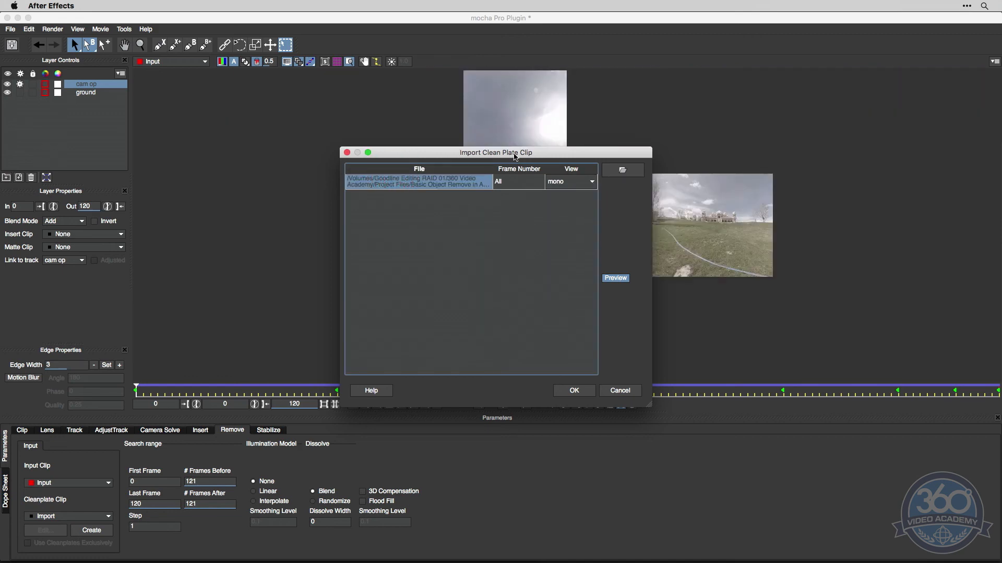
drag(514, 157, 250, 129)
click(308, 365)
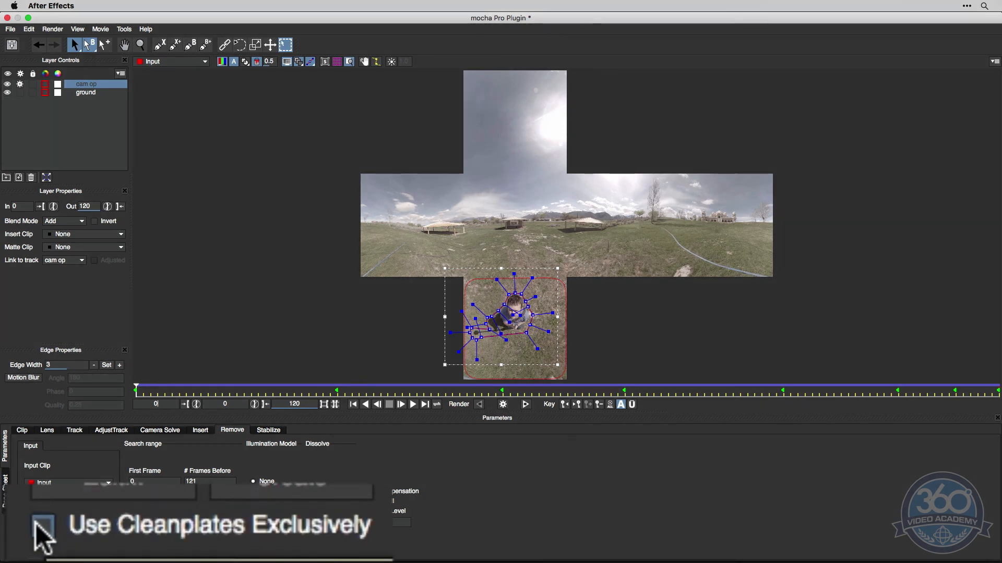
Step: Restrict the removal to use cleanplates exclusively and render it on the current frame
click(43, 525)
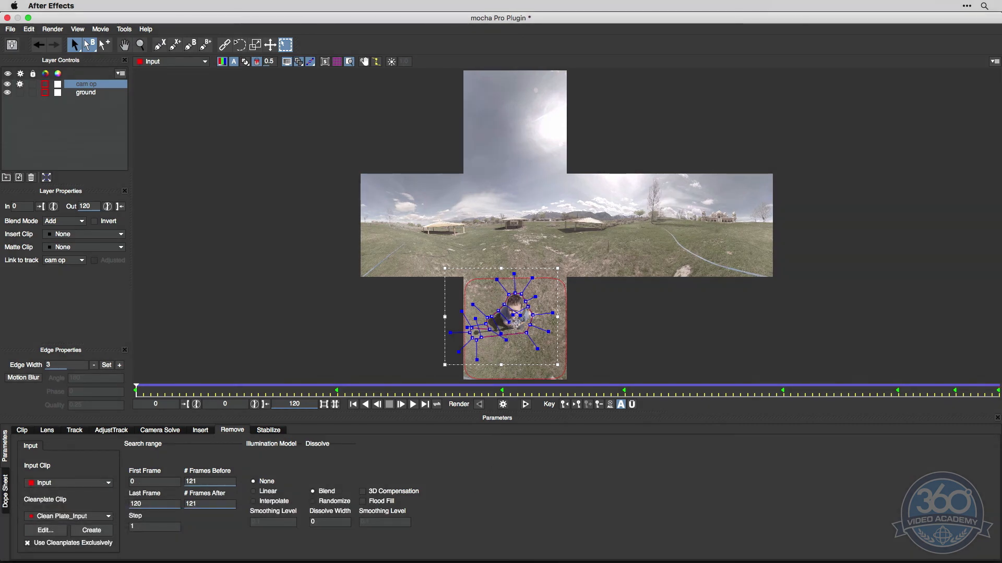
key(z)
drag(518, 346, 518, 262)
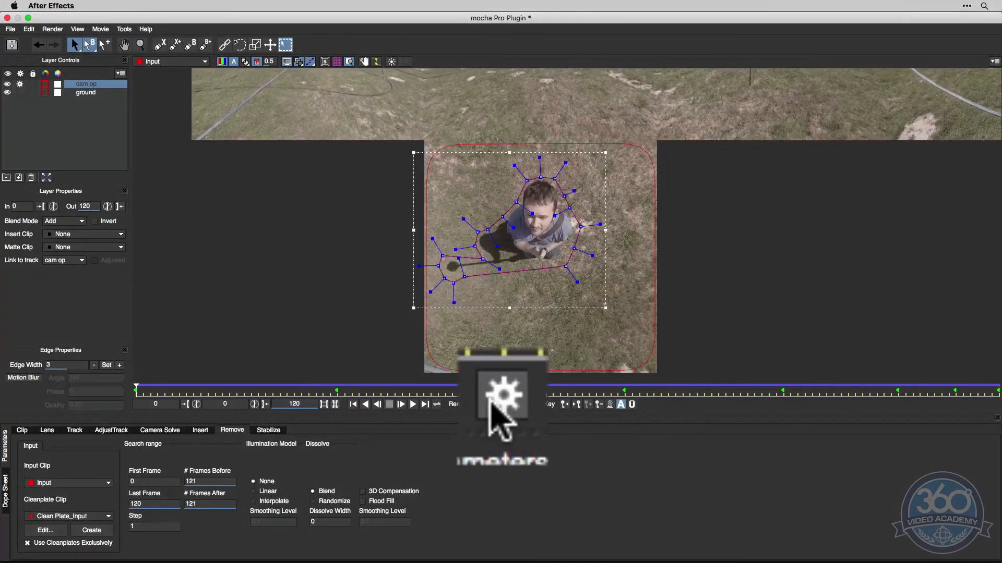
click(503, 403)
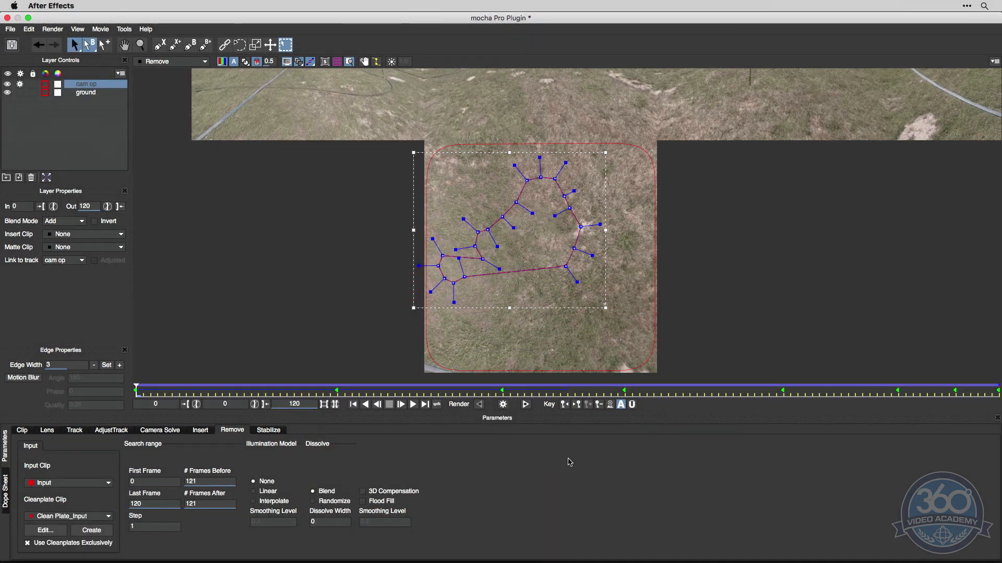
Step: Inspect the rendered patch without the spline handles, reselect the cam op layer, and save the mocha Pro project to return to After Effects
click(807, 273)
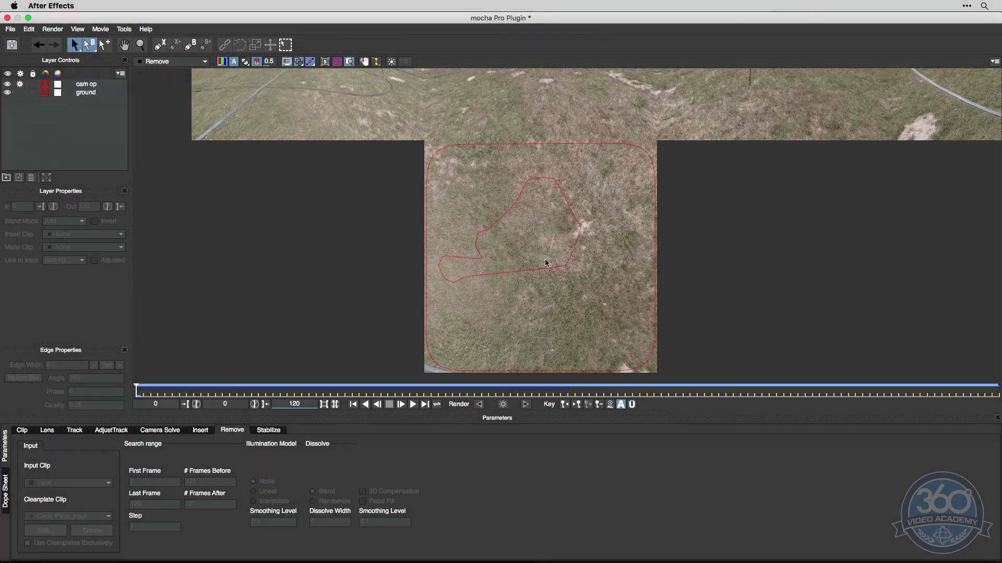
click(94, 84)
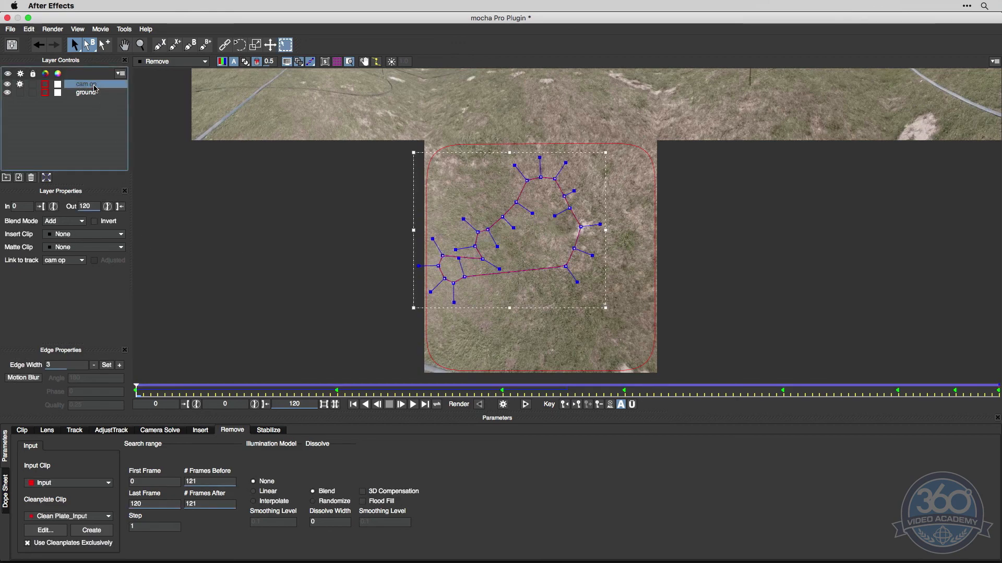
click(12, 45)
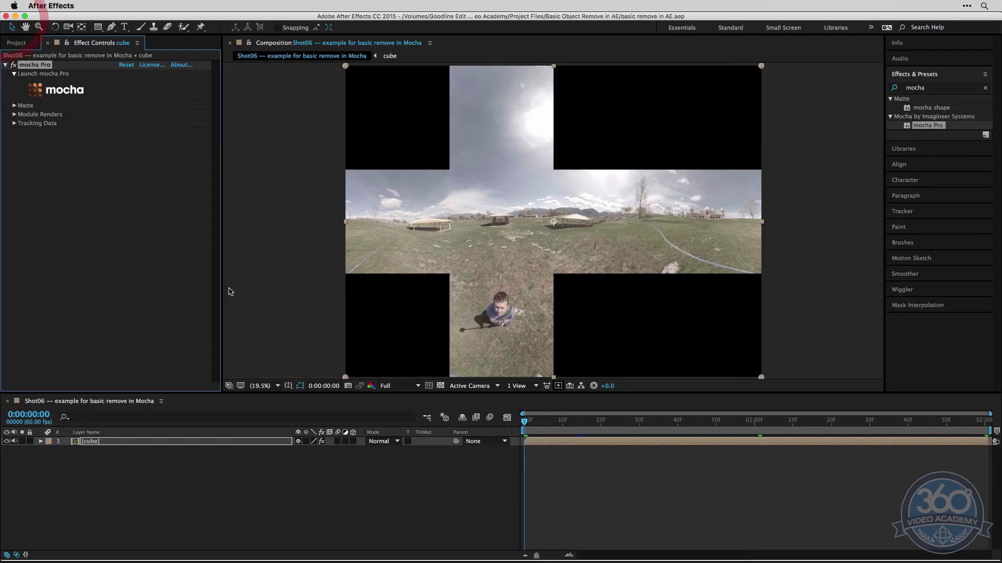
click(558, 456)
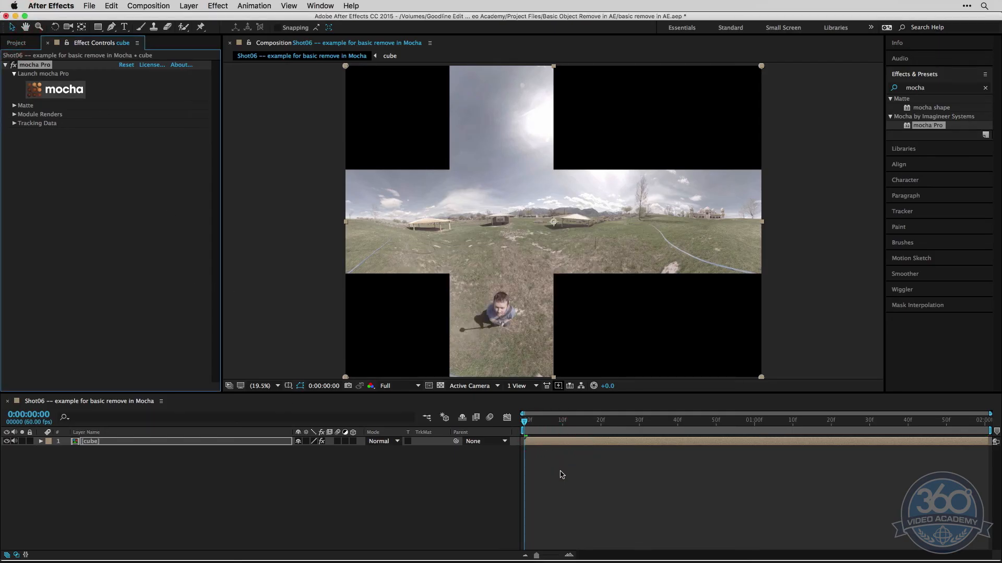
click(569, 442)
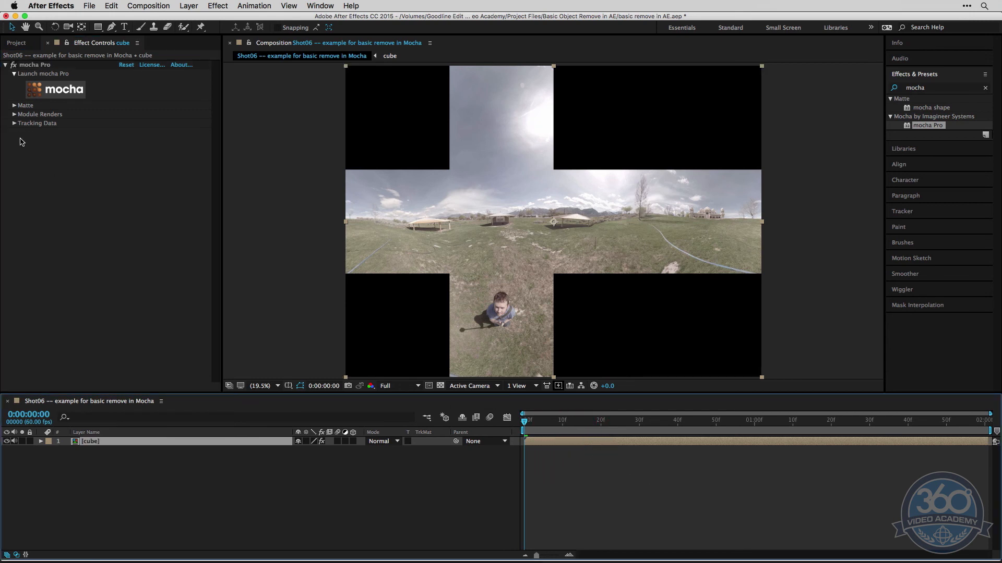
click(14, 115)
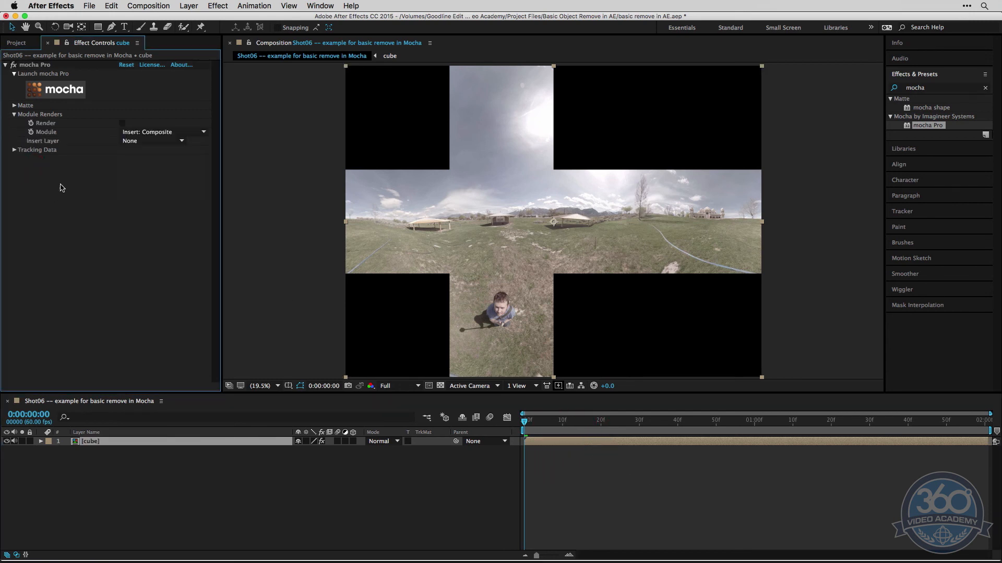
click(161, 132)
click(157, 132)
click(14, 115)
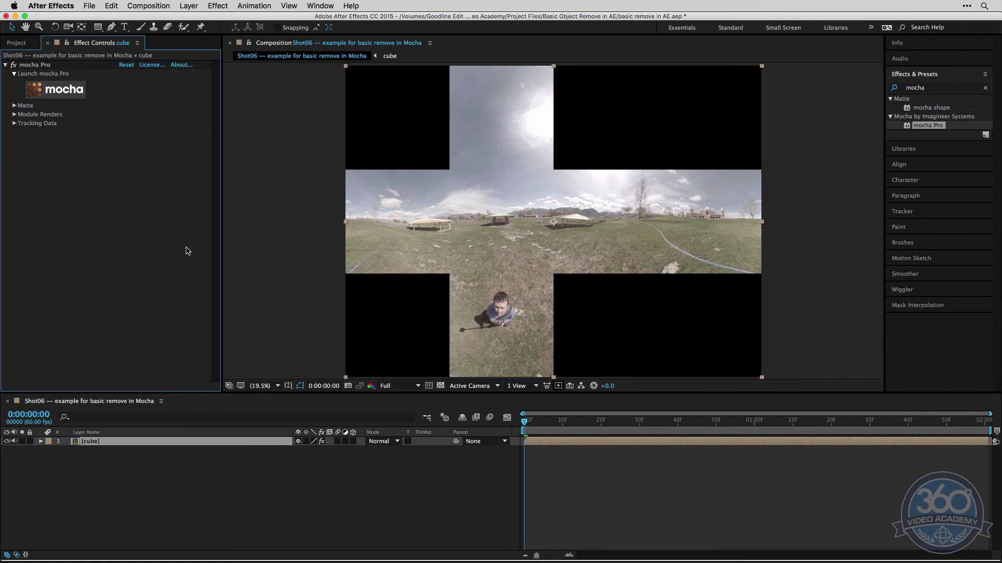
Step: Set the cube layer's mocha Pro module render to Remove and enable rendering
click(583, 438)
click(14, 115)
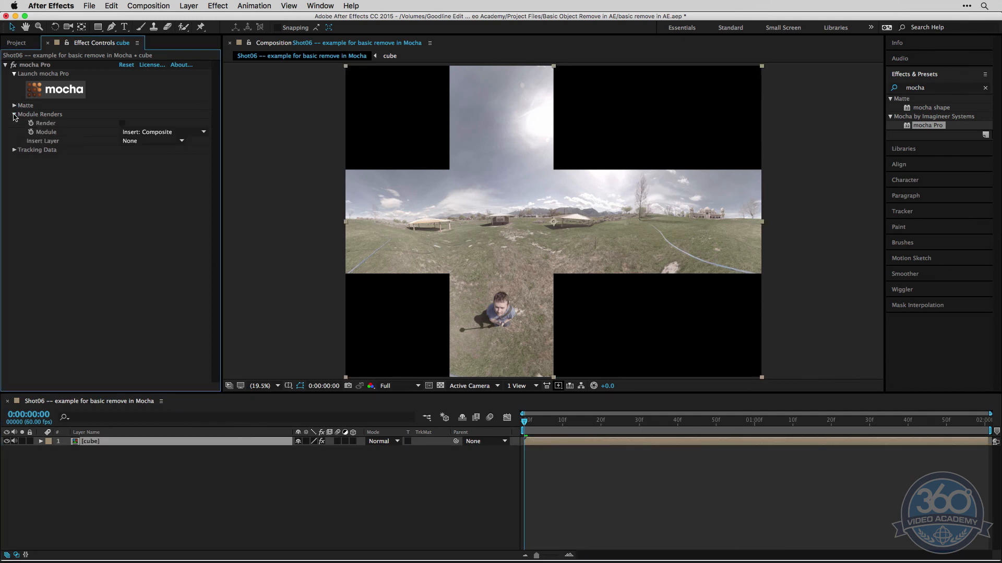
click(155, 132)
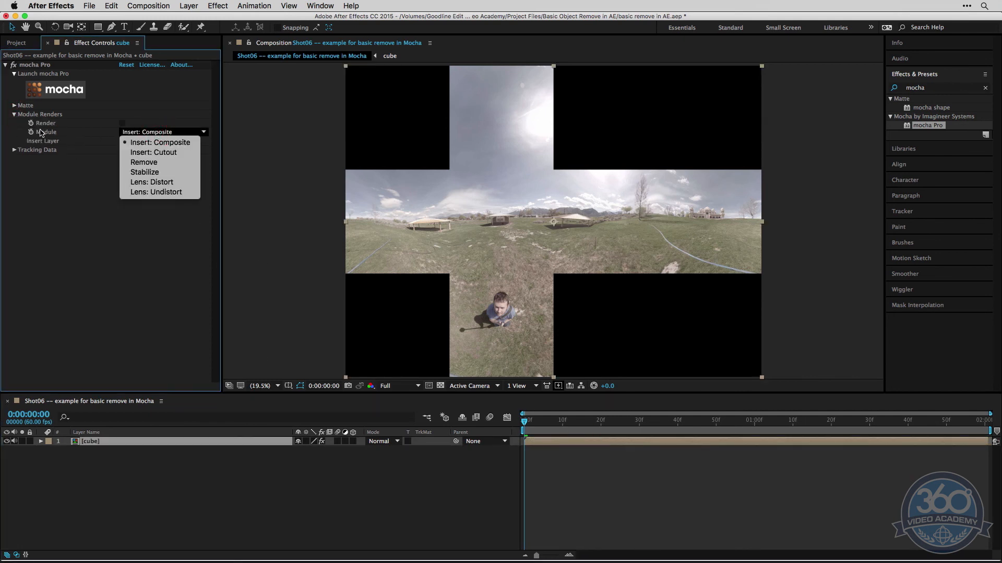
click(147, 163)
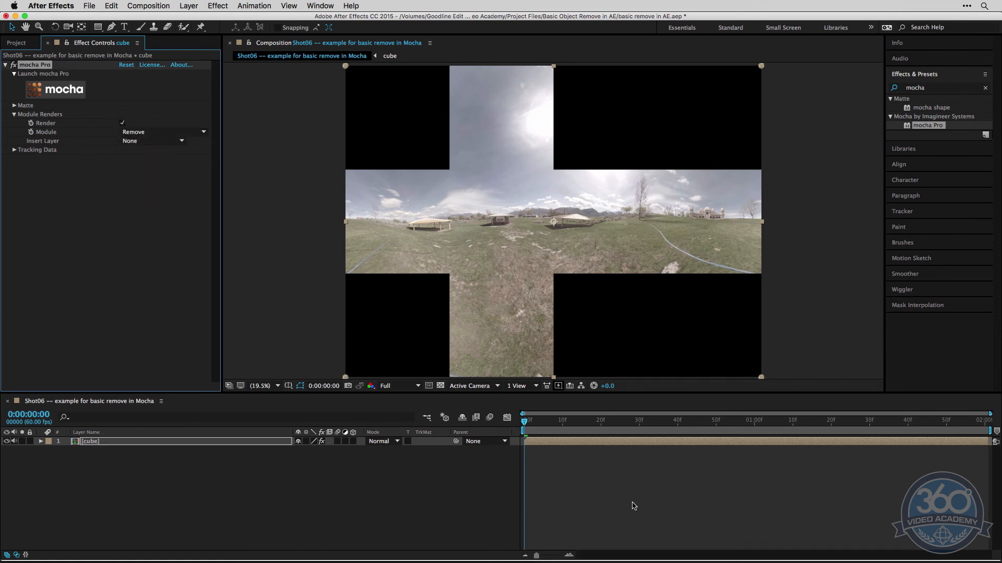
Step: Check the rendered removal at several frames across the composition, including 0:00:00:32 and 0:00:01:16, and return to the first frame
click(647, 421)
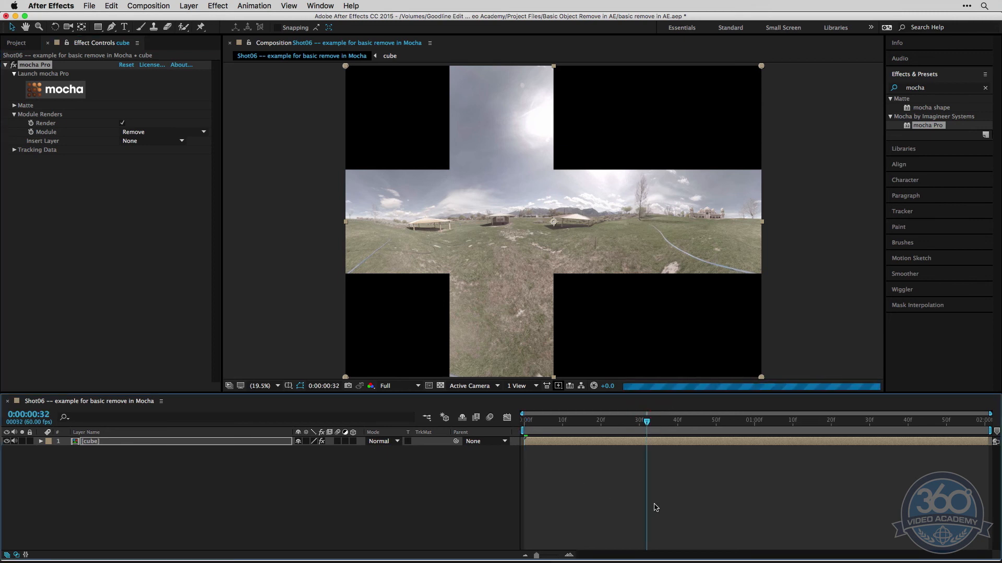
click(816, 420)
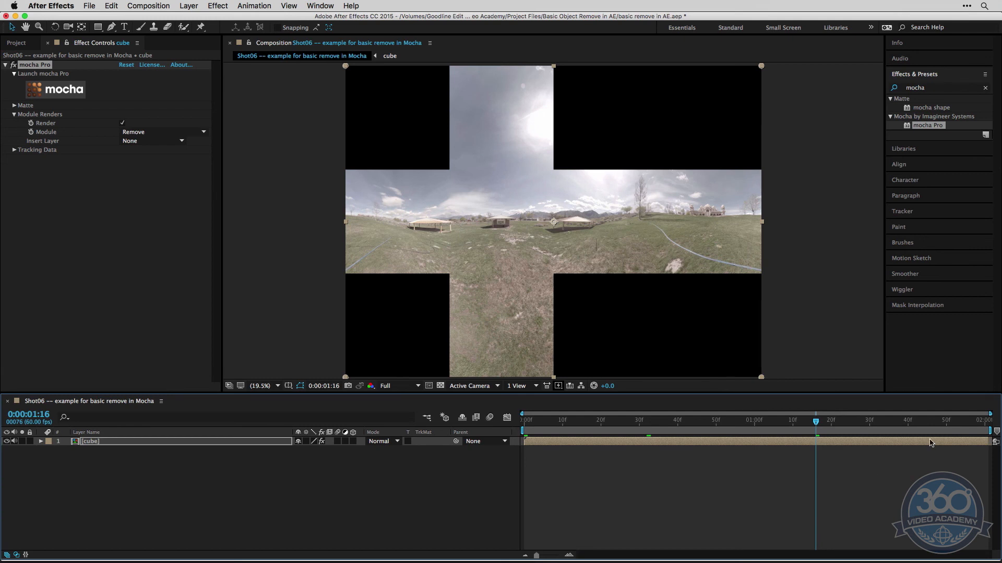
click(927, 420)
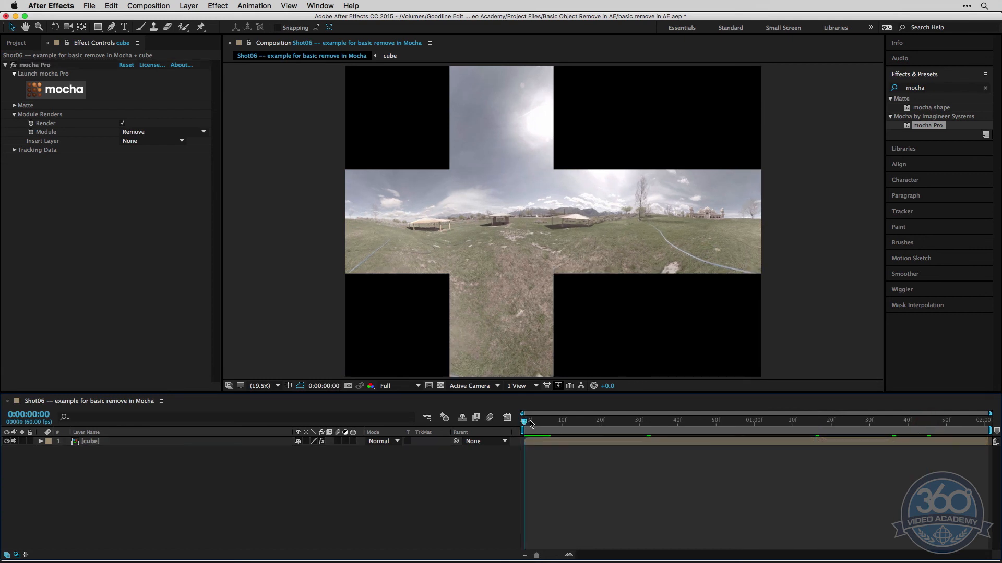
mouse_move(526, 422)
mouse_down()
mouse_move(547, 423)
mouse_move(523, 422)
mouse_up()
Step: Pre-compose the cube layer as "equi", moving all attributes into the new composition
click(111, 442)
key(shift+super+c)
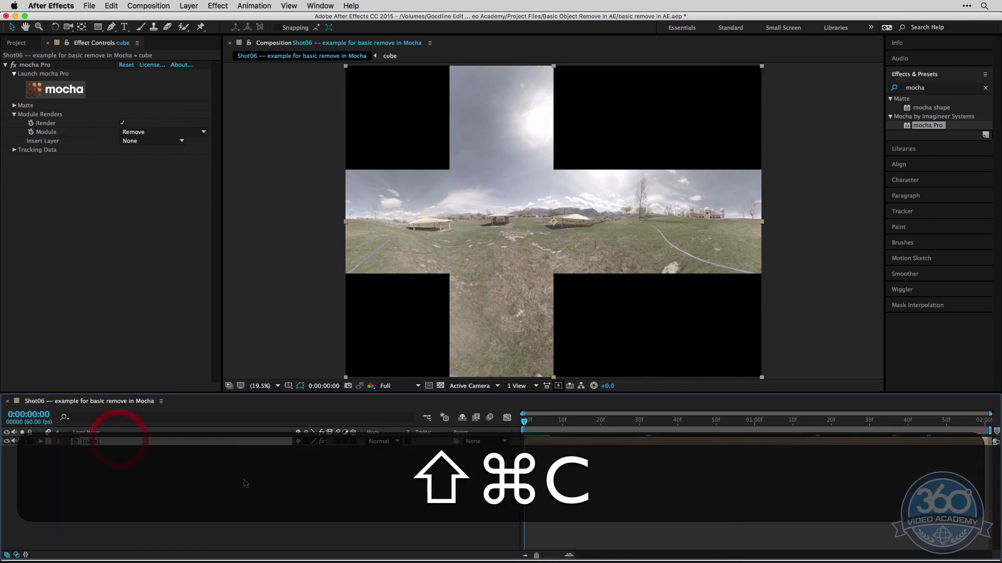
text(equi)
click(543, 250)
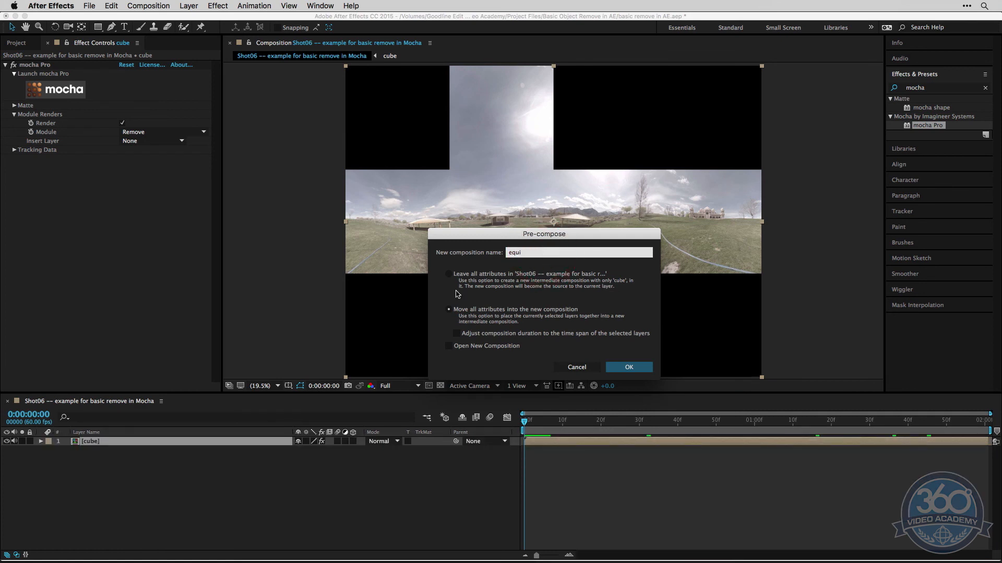
click(472, 309)
click(629, 367)
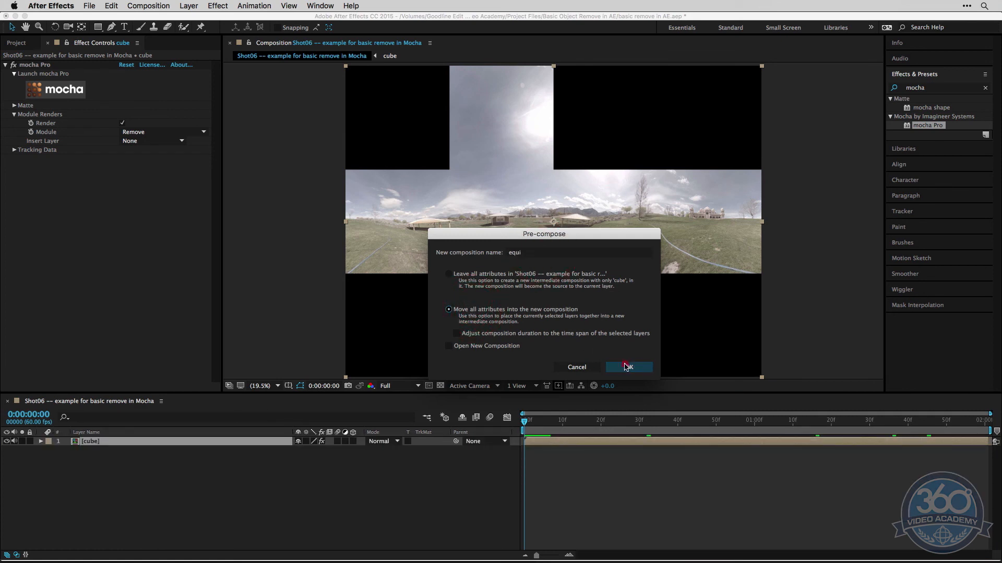
Step: Apply the Mettle SkyBox Converter effect to the equi layer to convert the cube-map to equirectangular
key(super+a)
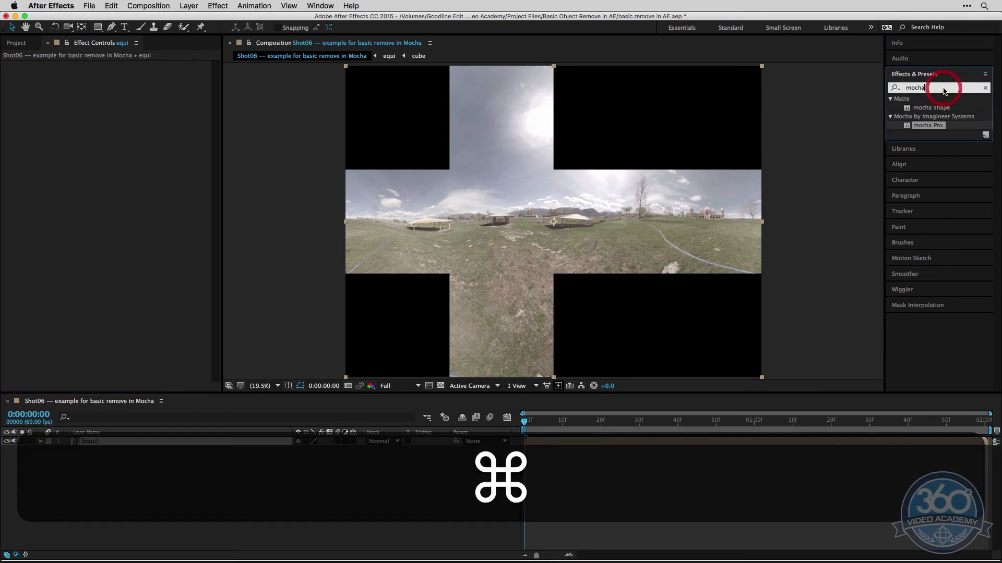
text(convert)
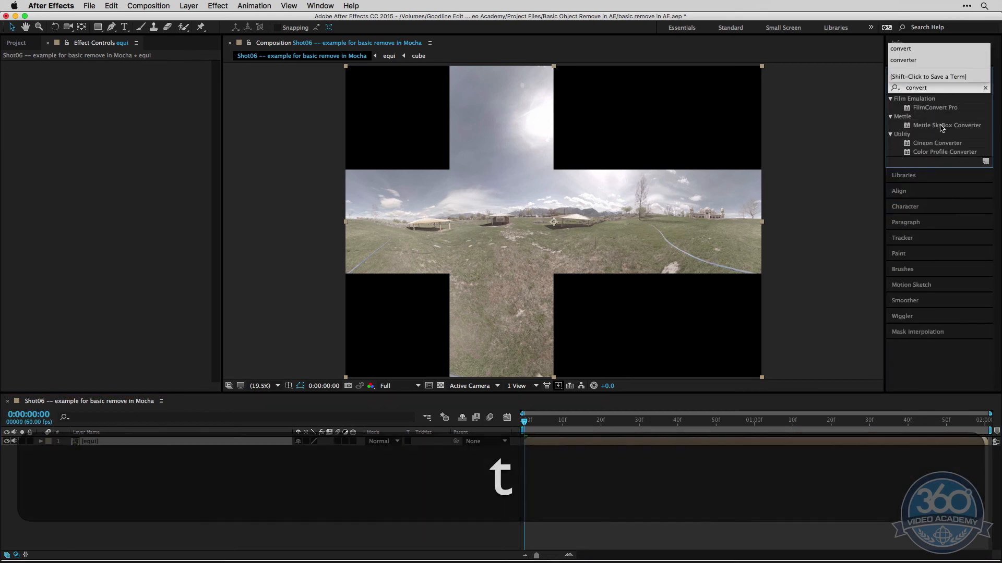
drag(942, 126, 599, 443)
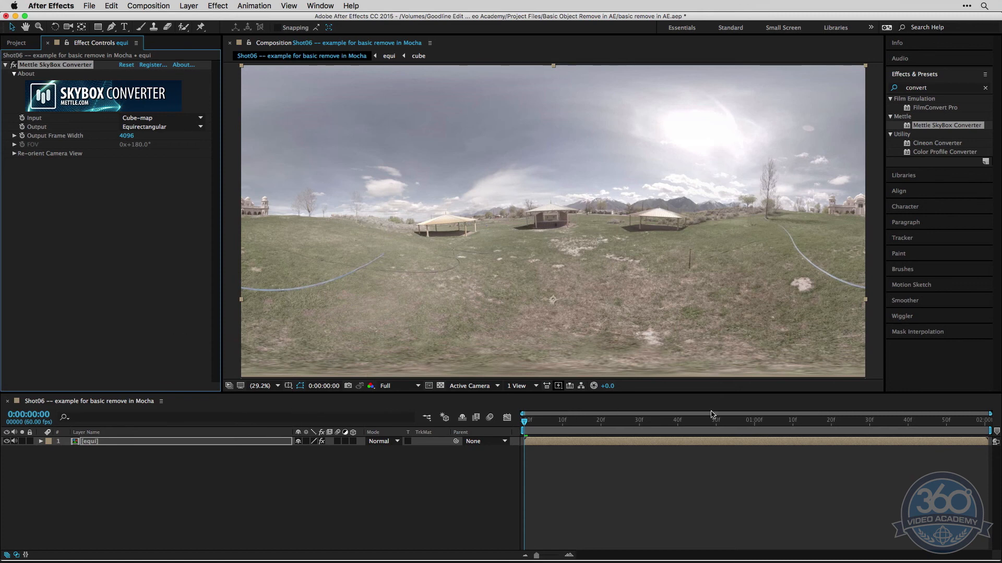
Step: Clear the duplicate render queue items and queue the Shot06 composition once for rendering
click(541, 493)
key(ctrl+super+m)
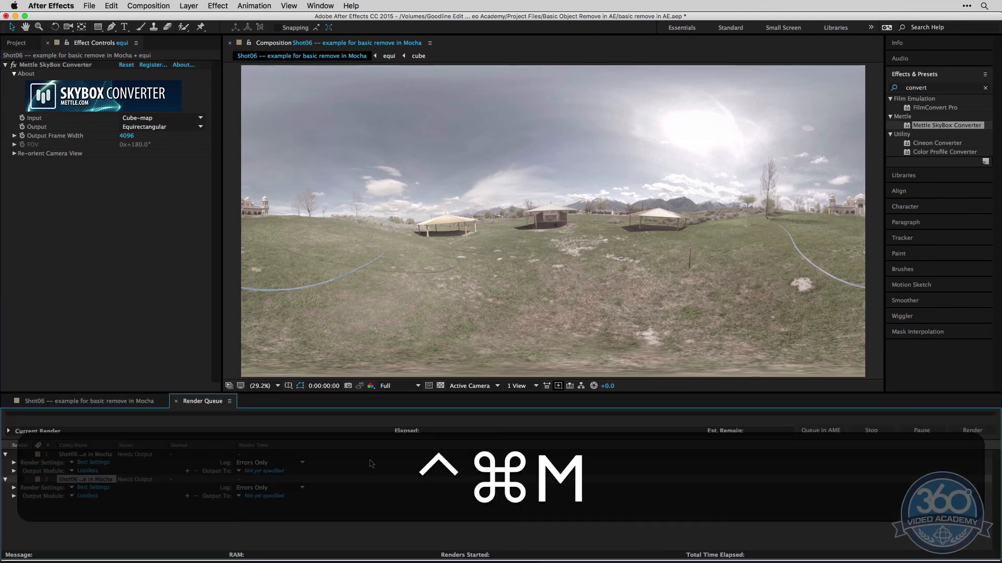
key(ctrl+super+a)
key(super+BackSpace)
key(ctrl+super+m)
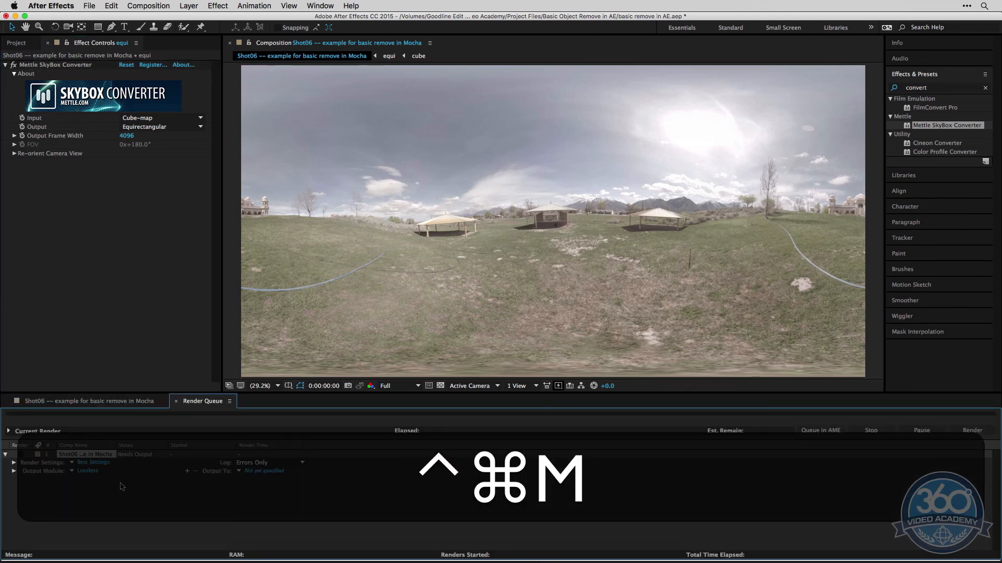
Step: Configure the queued render's output module as QuickTime with the Apple ProRes 422 video codec
click(94, 472)
click(569, 204)
click(313, 93)
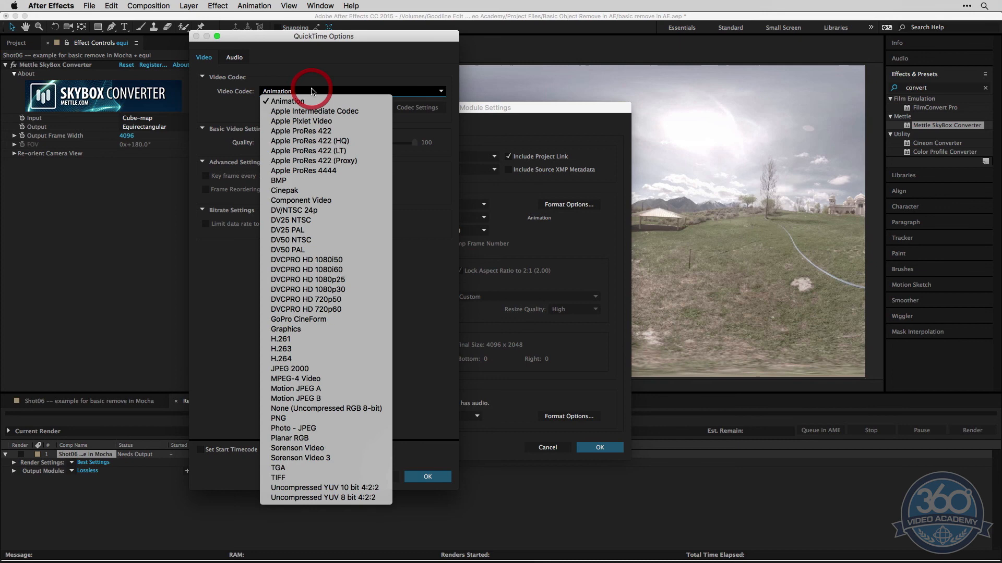
click(317, 133)
click(427, 477)
click(358, 415)
click(358, 405)
click(600, 447)
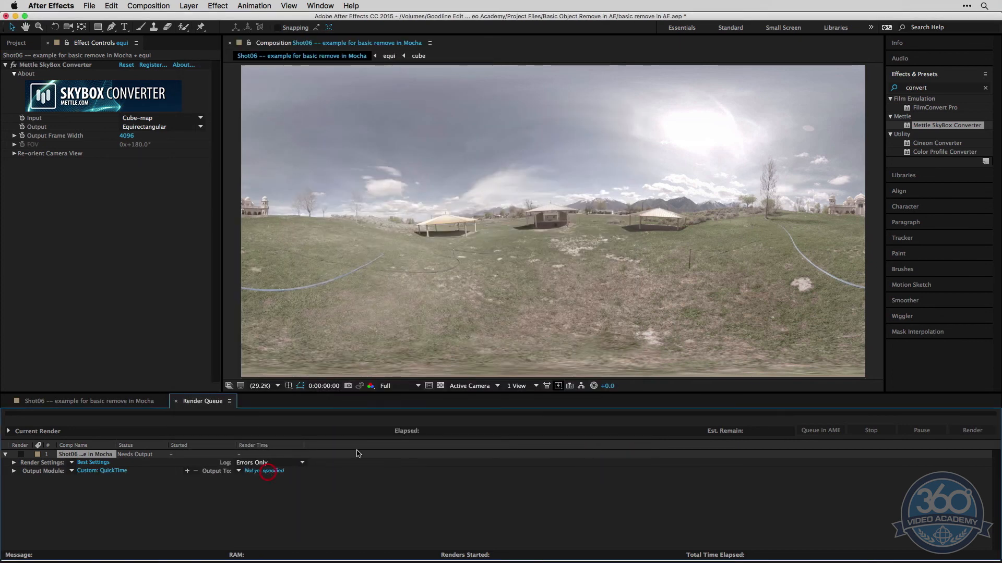
Step: Name the output movie shot06-basicremove-complete in the Basic Object Remove in AE folder and start the render
click(264, 472)
text(shot06-)
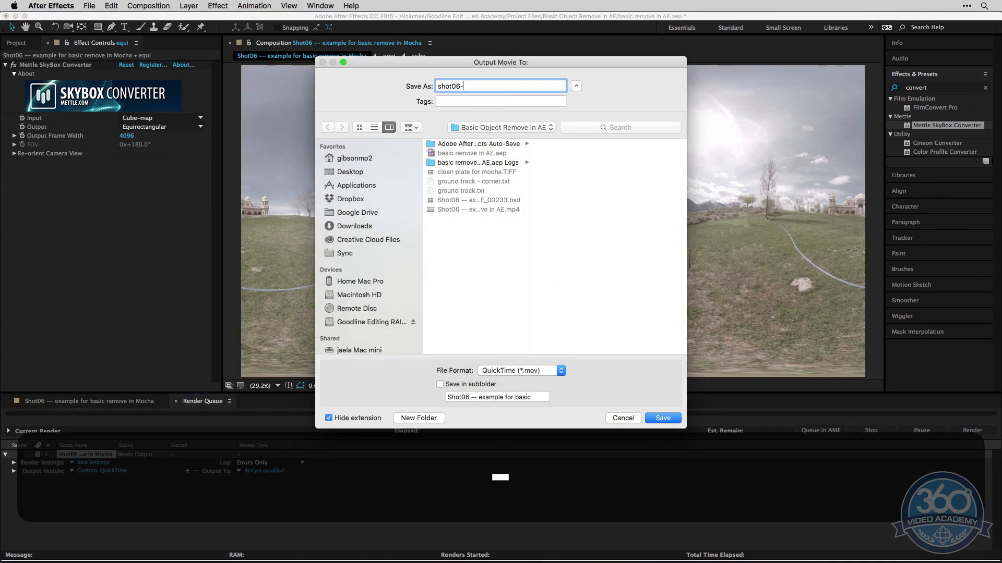
text(basicremove-comple)
key(BackSpace)
text(-complete)
key(Return)
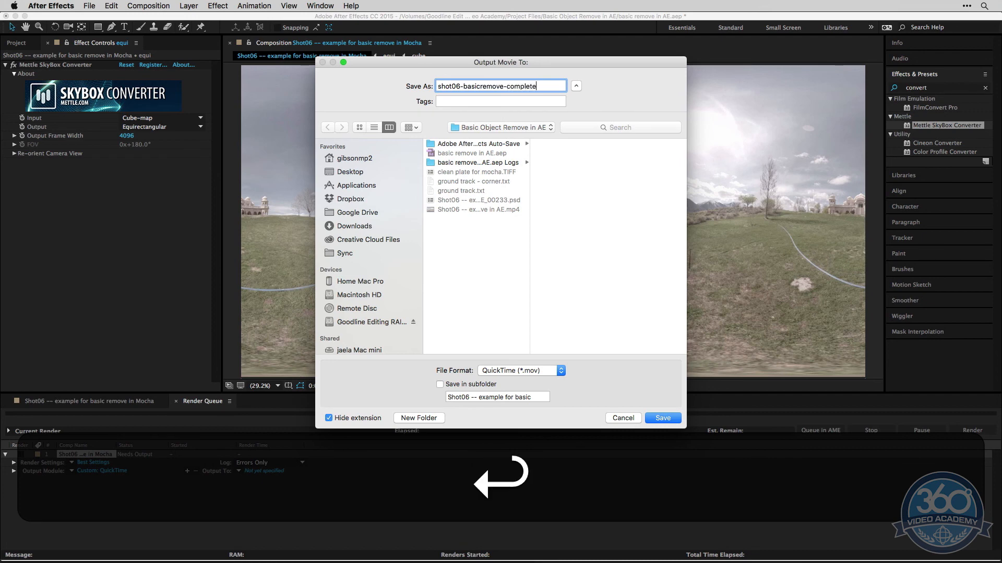
click(972, 431)
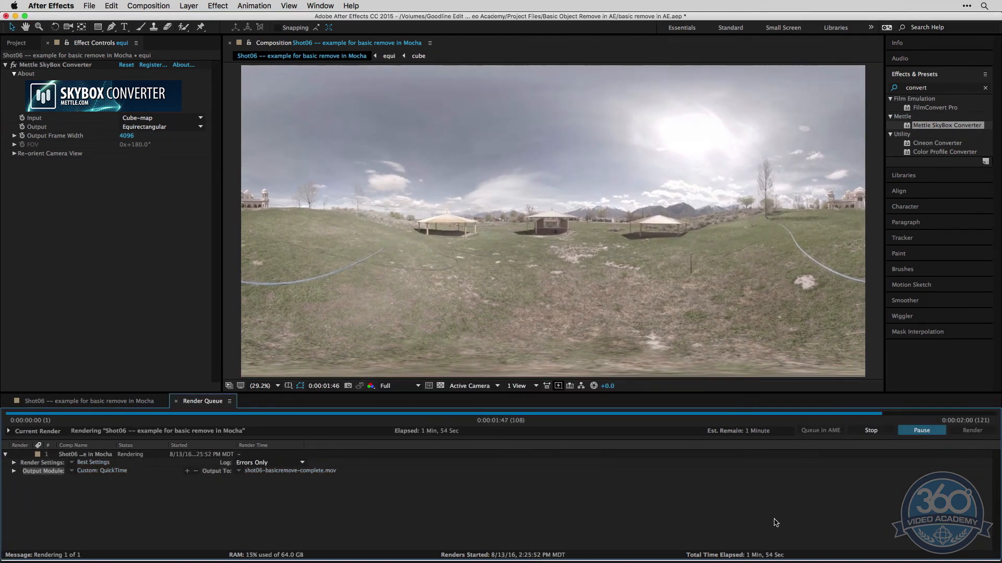
Step: Open shot06-basicremove-complete.mov from Finder in QuickTime Player and play it, keeping the playback controls clear of the patched ground
key(cmd+Tab)
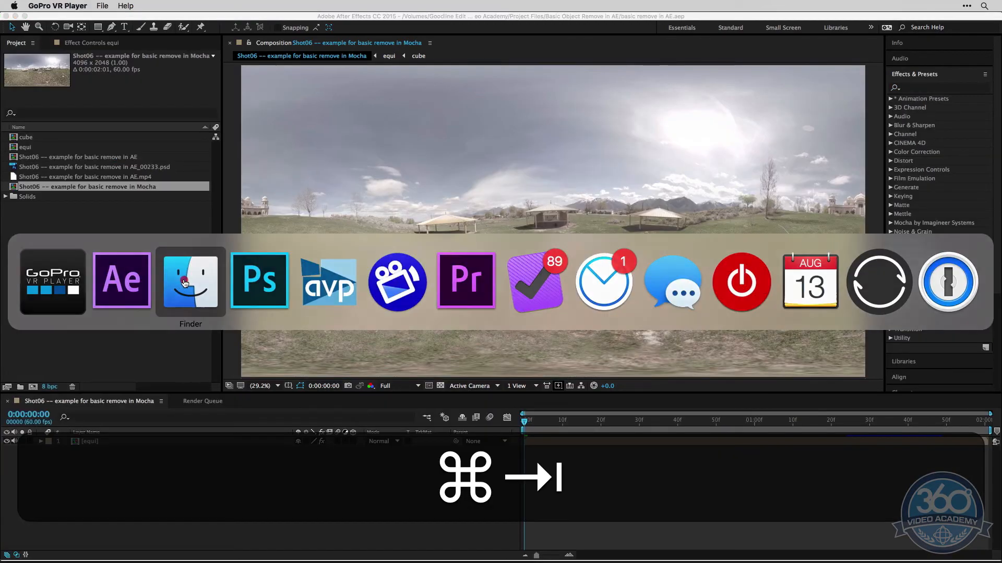
click(168, 286)
double_click(330, 389)
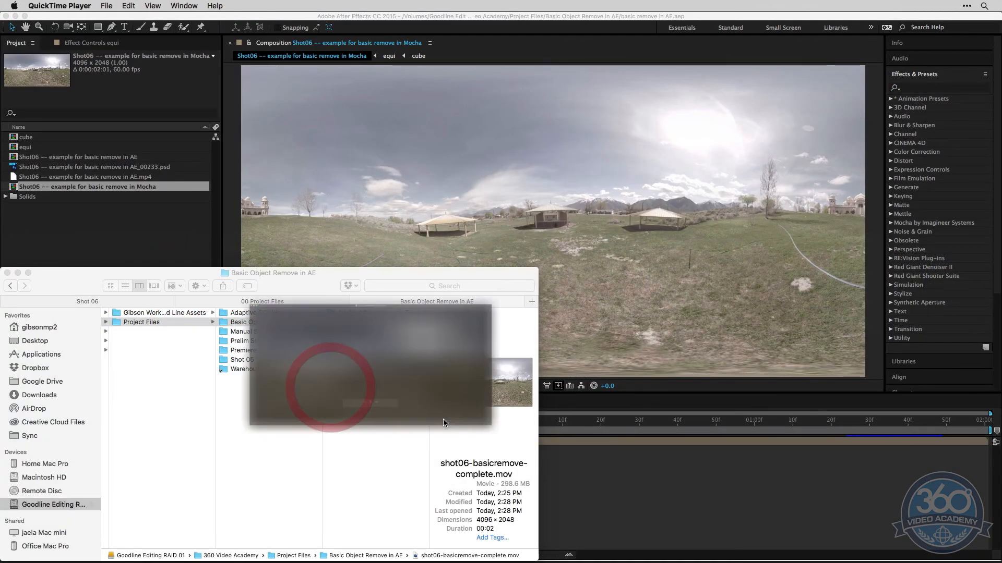
click(501, 445)
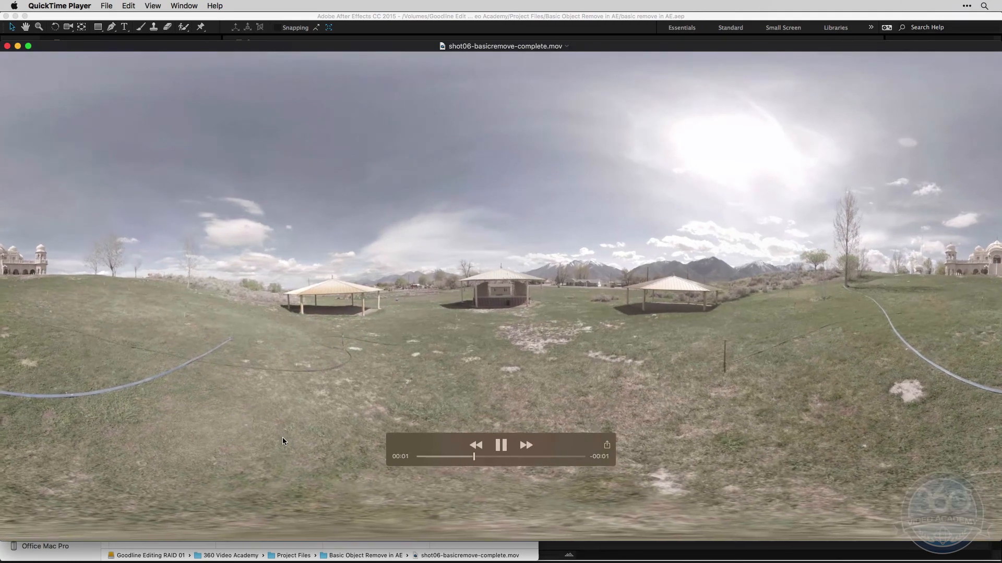
click(432, 437)
drag(432, 437, 436, 368)
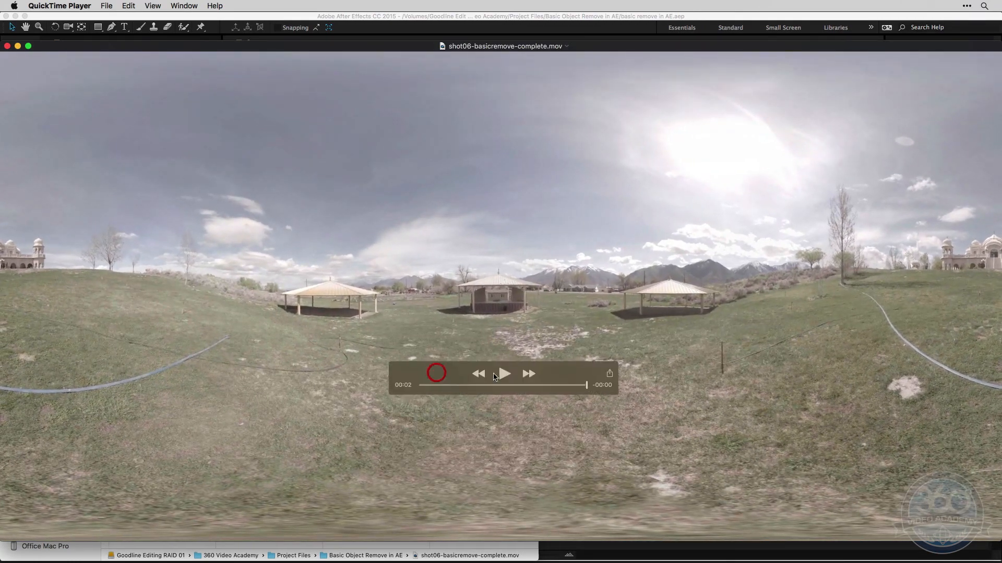
key(space)
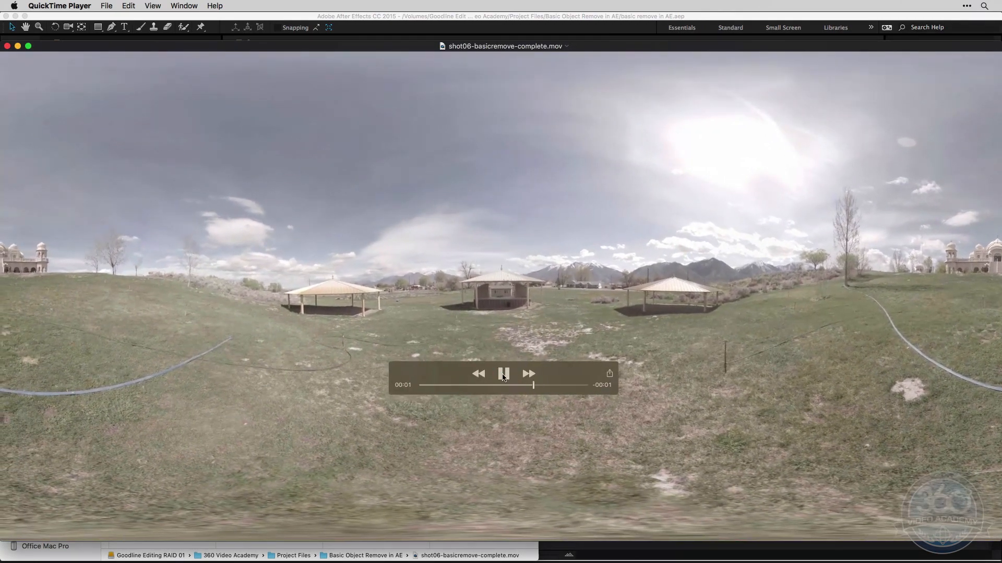
Step: Loop the rendered movie to watch the removal repeatedly, and quit QuickTime Player
click(155, 5)
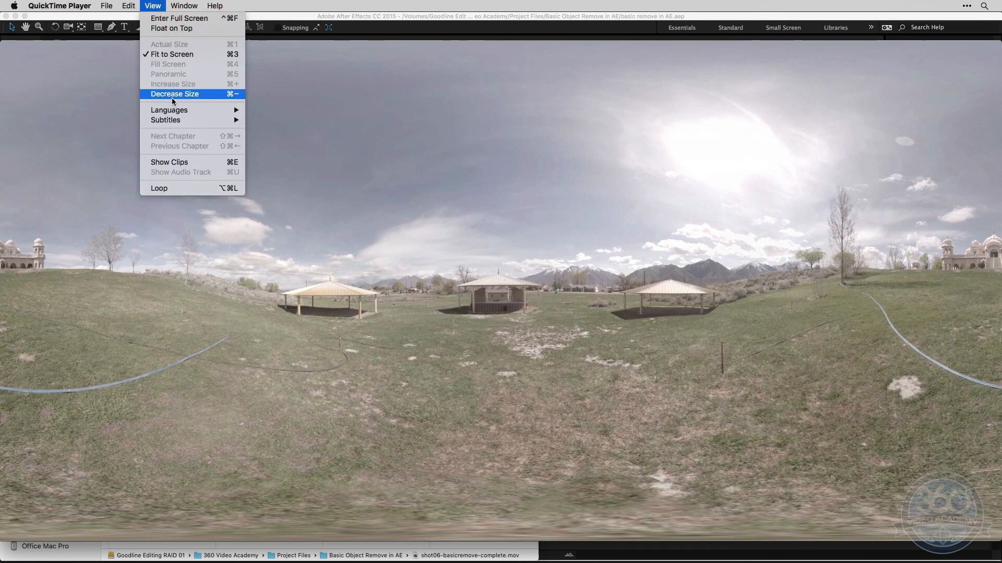
click(159, 188)
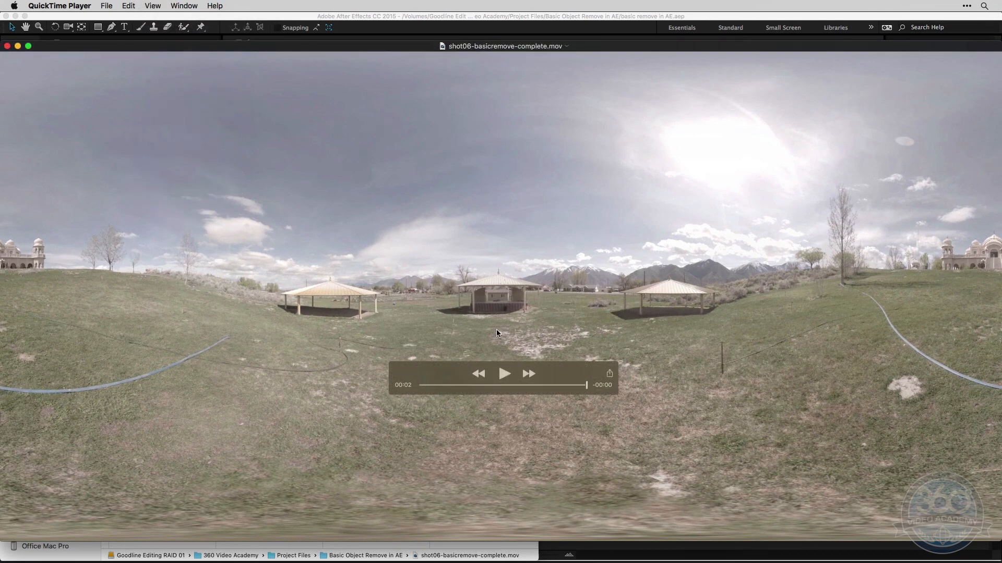
click(503, 374)
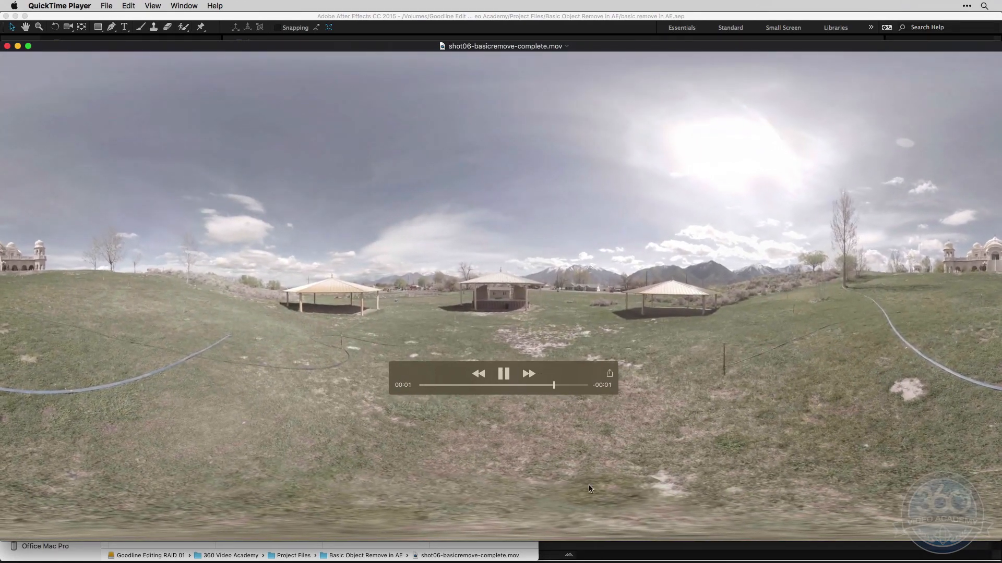
click(504, 373)
key(super+q)
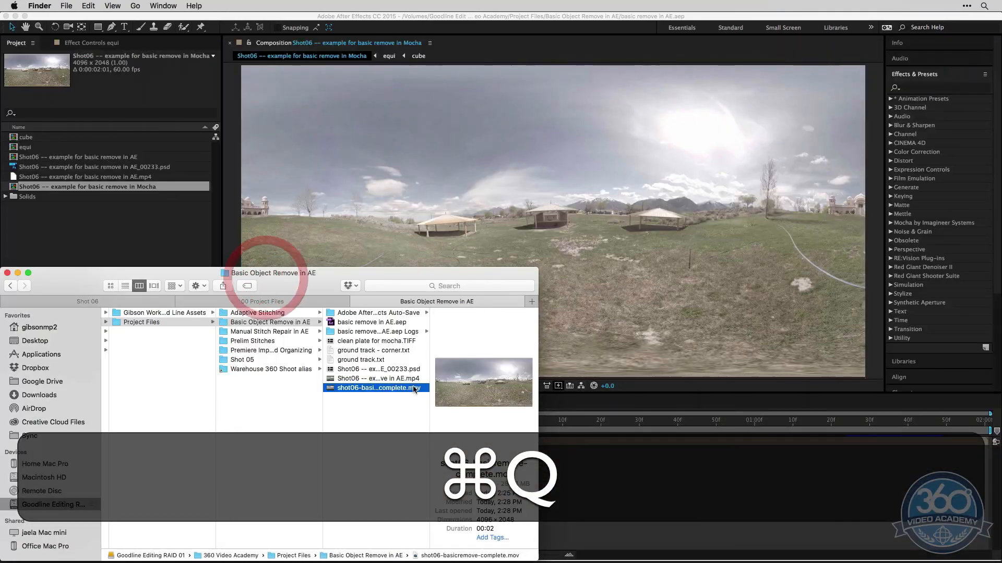
Step: Import shot06-basicremove-complete.mov into the After Effects project and create a new composition from it
key(super+Tab)
drag(327, 390, 112, 217)
click(63, 240)
click(14, 198)
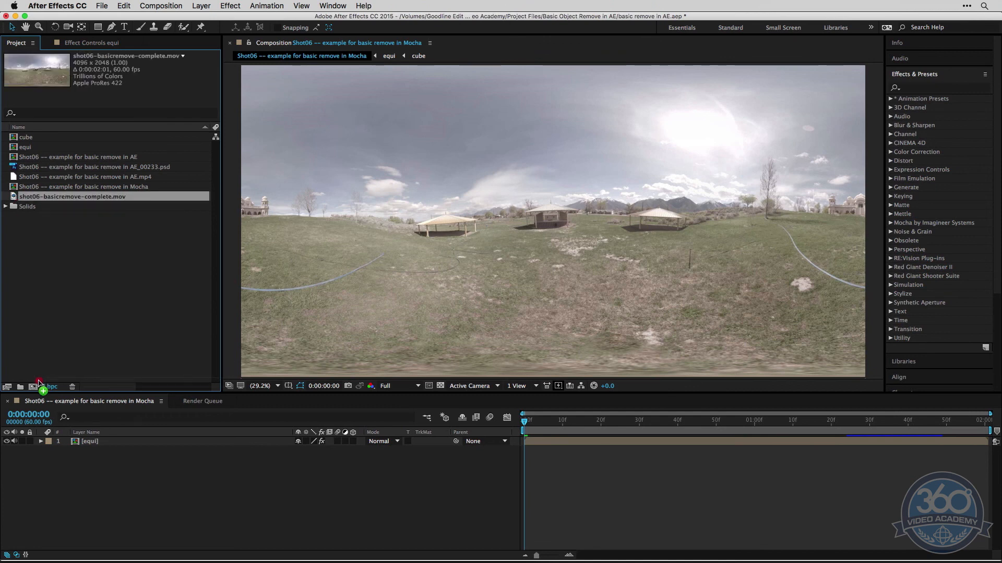
drag(39, 384, 37, 386)
Step: Inspect the patched ground in GoPro VR Player at several frames and viewing angles, close the player, and check more frames in the composition
drag(539, 419, 627, 421)
key(super+Tab)
key(super+Tab)
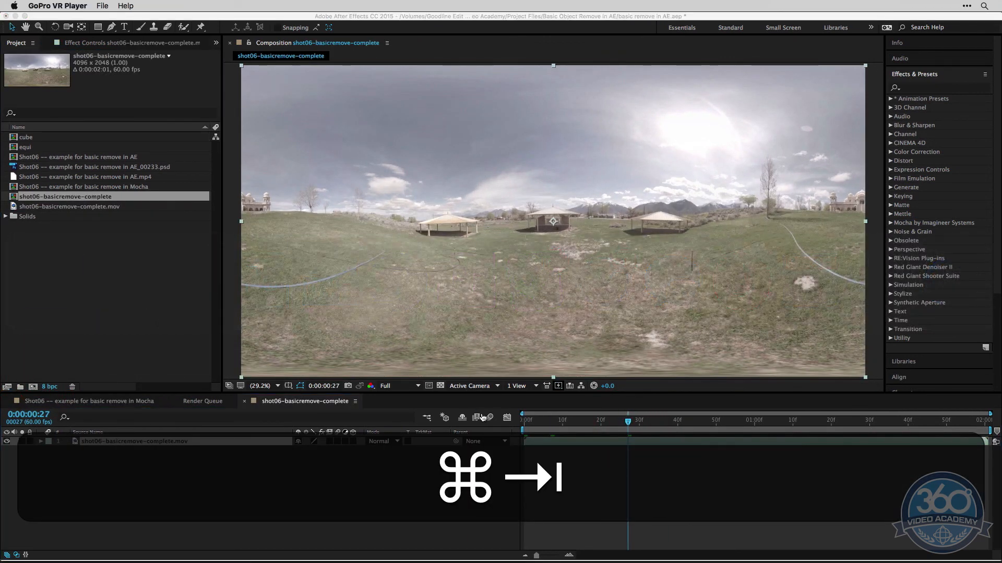
drag(666, 416, 539, 416)
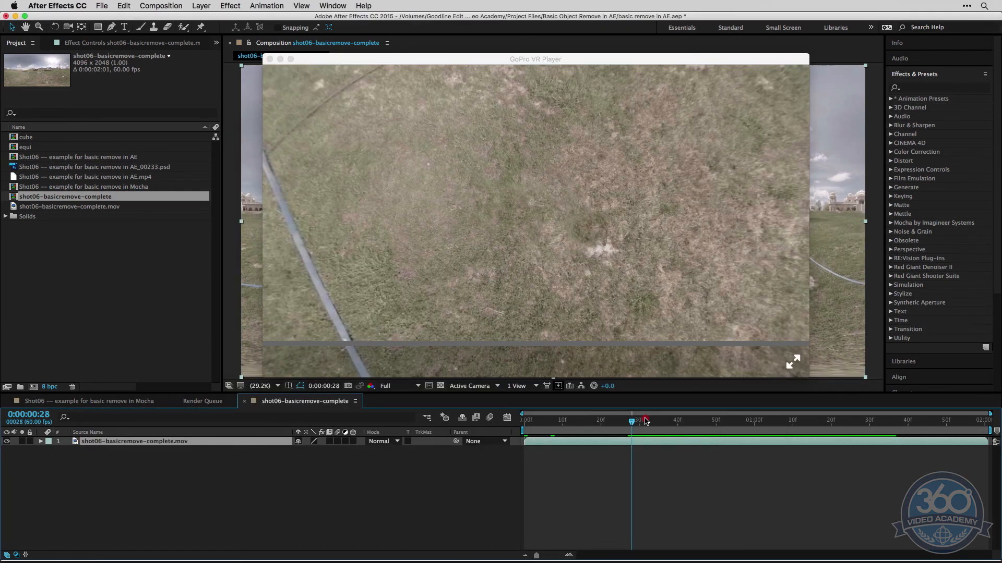
drag(646, 424, 762, 423)
click(584, 293)
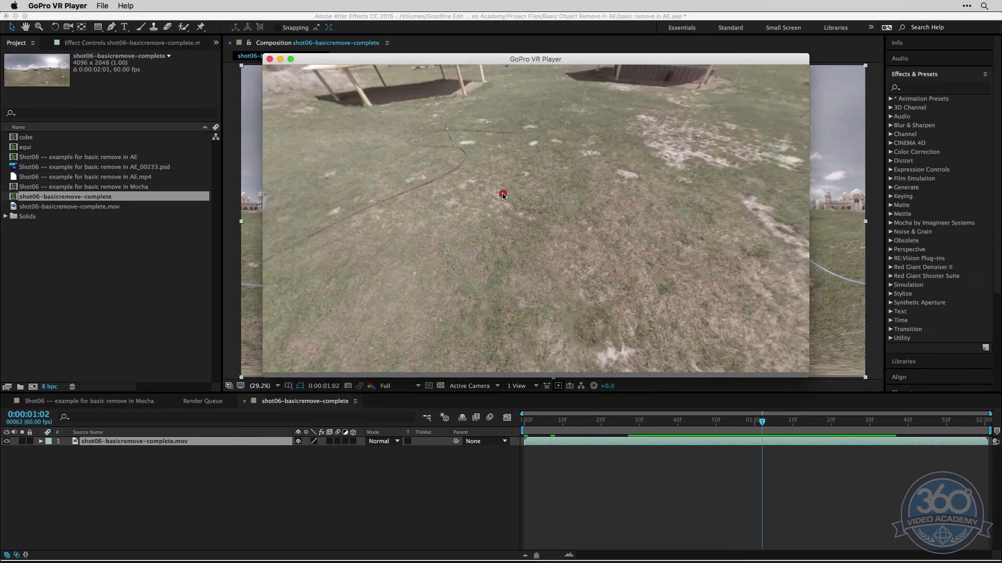
drag(503, 195, 368, 251)
click(269, 59)
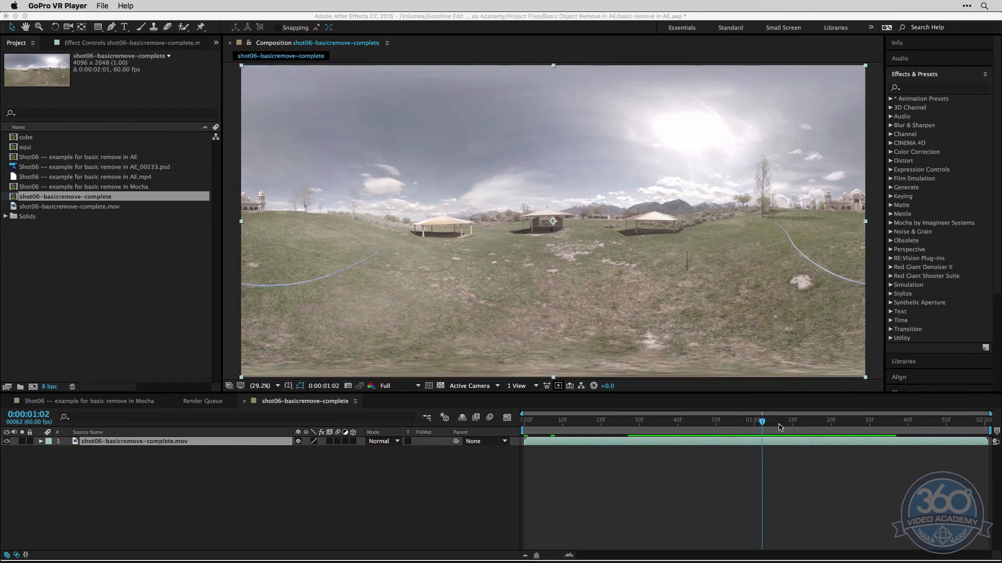
click(714, 422)
drag(698, 423, 656, 424)
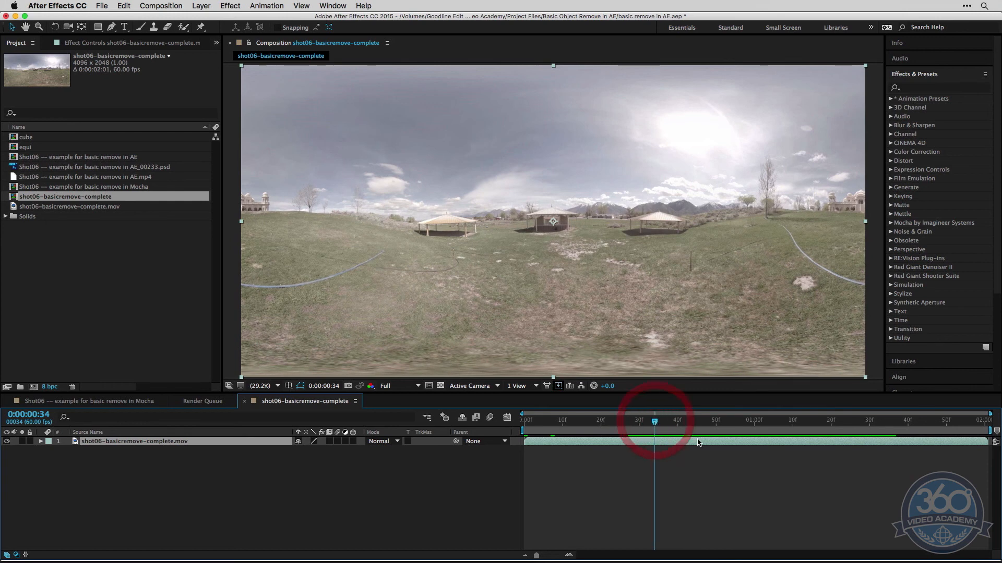
click(620, 472)
Step: Close the shot06-basicremove-complete composition and delete it from the project, keeping the imported movie file
click(245, 401)
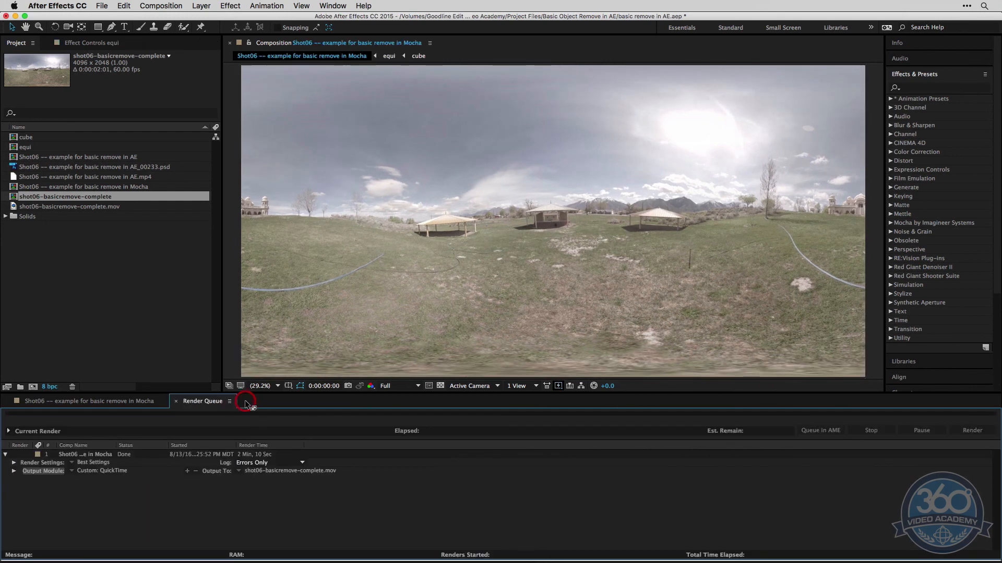
click(74, 246)
click(59, 197)
key(BackSpace)
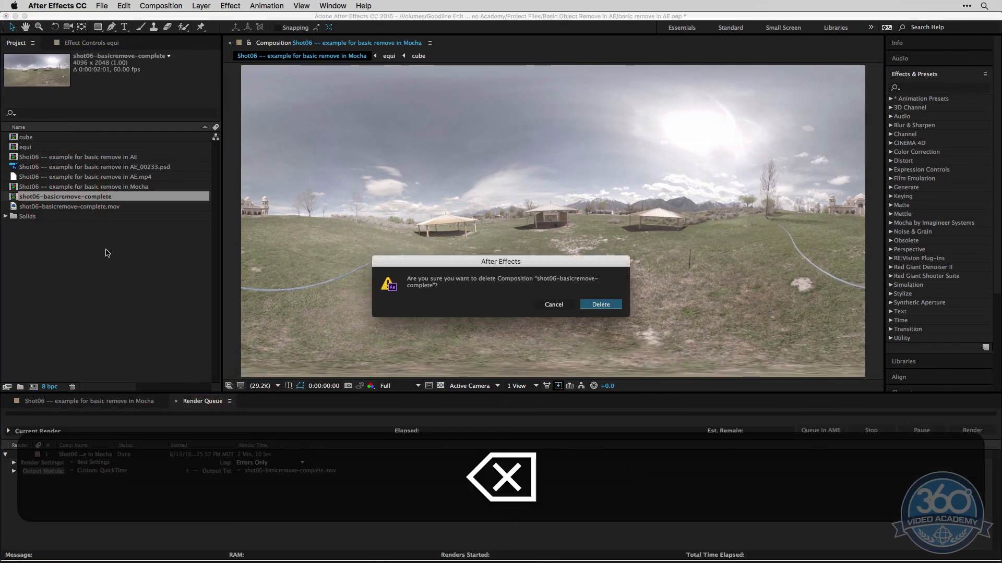
click(600, 304)
click(152, 247)
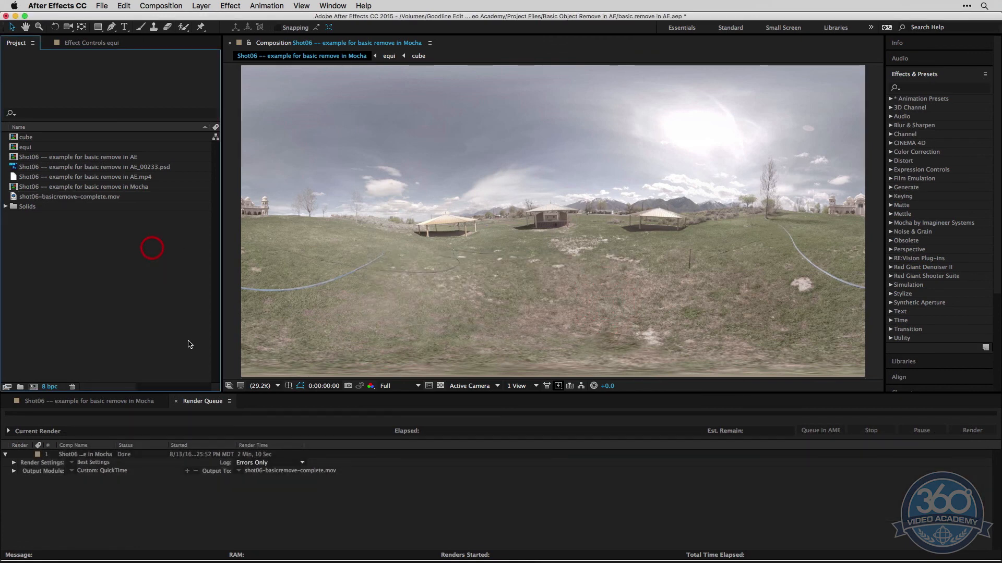
Step: Clear the finished render from the queue and place the Render Queue ahead of the Shot06 composition in the timeline
click(351, 532)
key(super+a)
key(super+BackSpace)
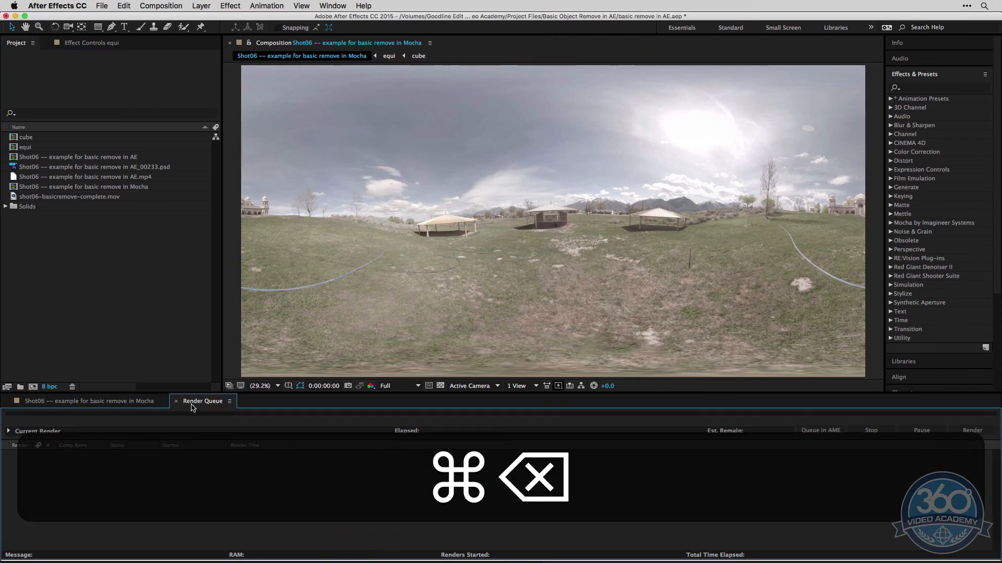
drag(196, 406, 42, 407)
click(177, 401)
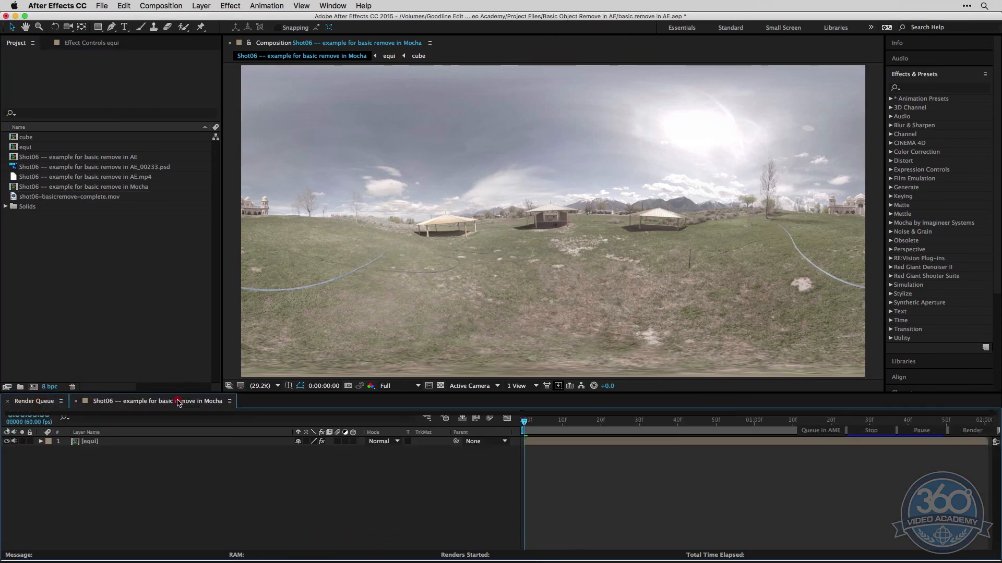
Step: Open the equi pre-composition from the Shot06 timeline and display the cube layer's mocha Pro effect settings
click(577, 440)
click(76, 43)
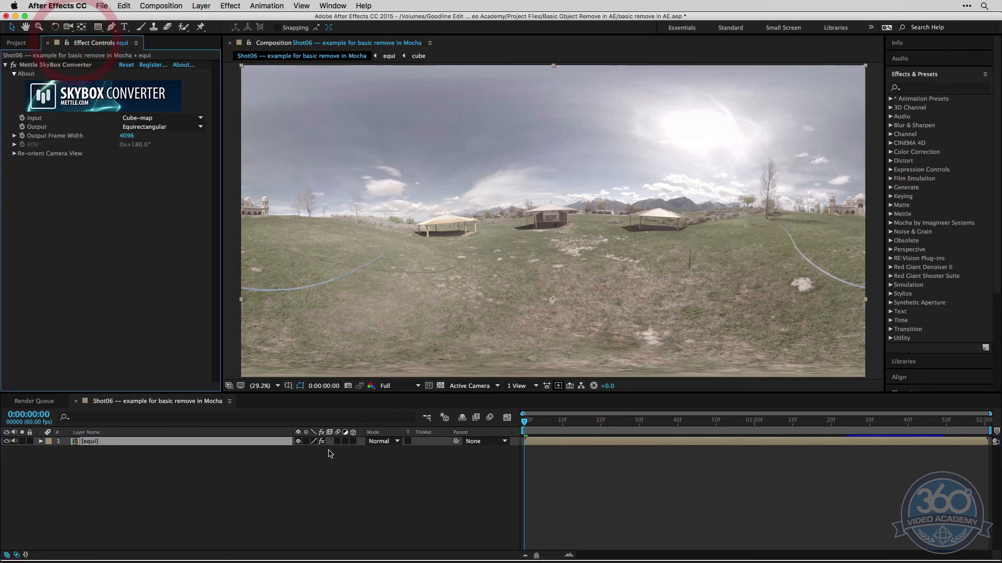
double_click(561, 442)
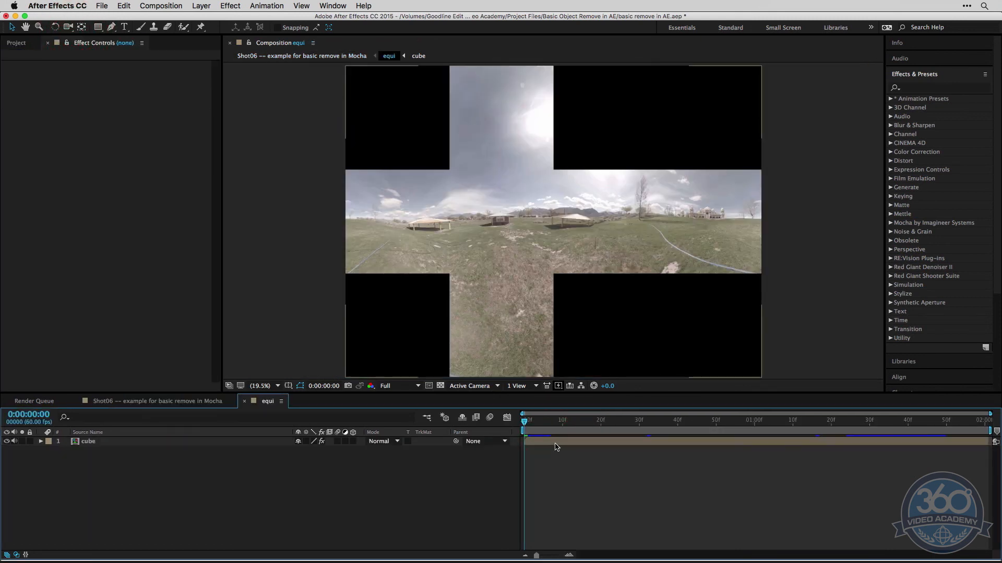
click(558, 446)
click(93, 167)
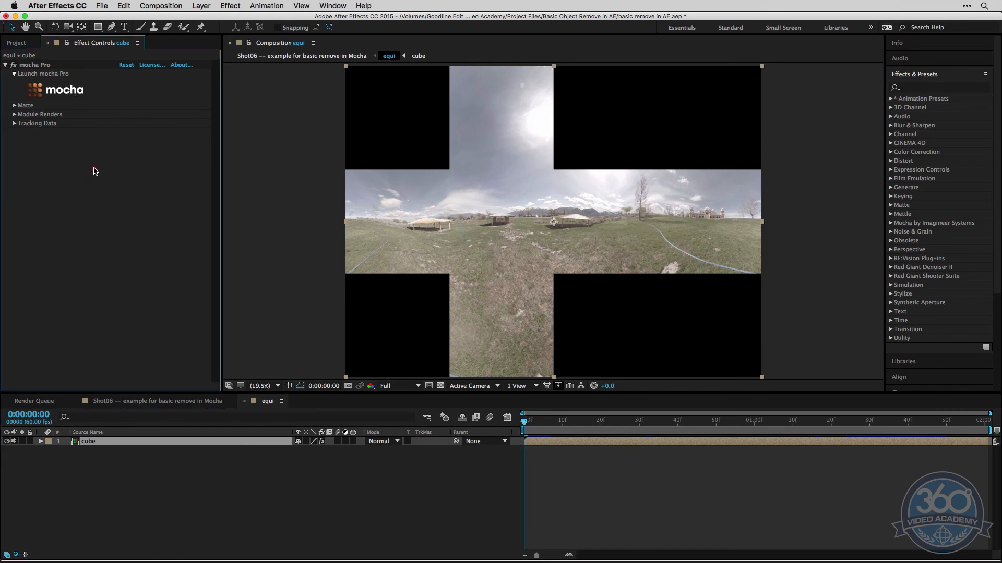
Step: Save the project and relaunch mocha Pro from the cube layer with the cam op layer selected
key(super+s)
click(48, 91)
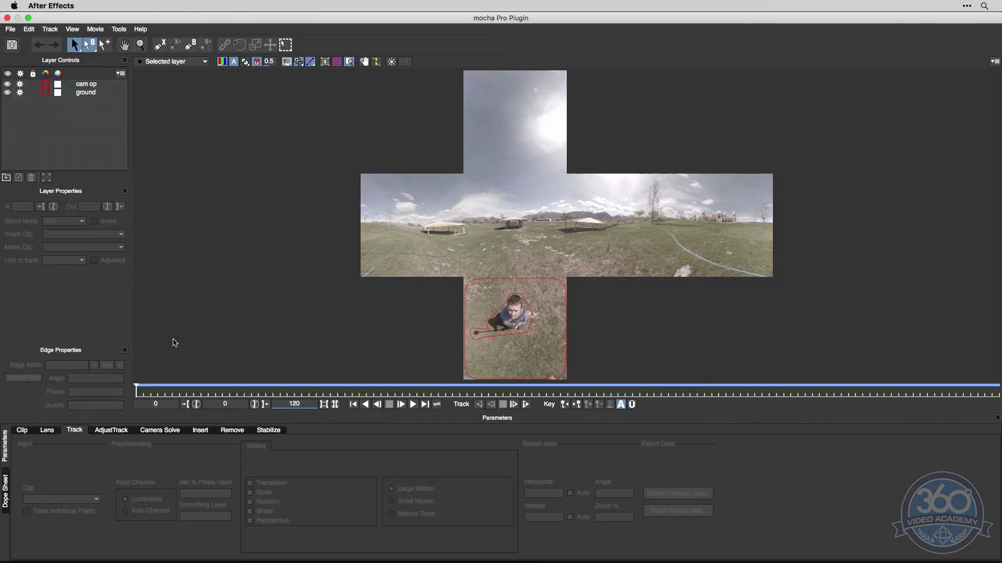
click(90, 84)
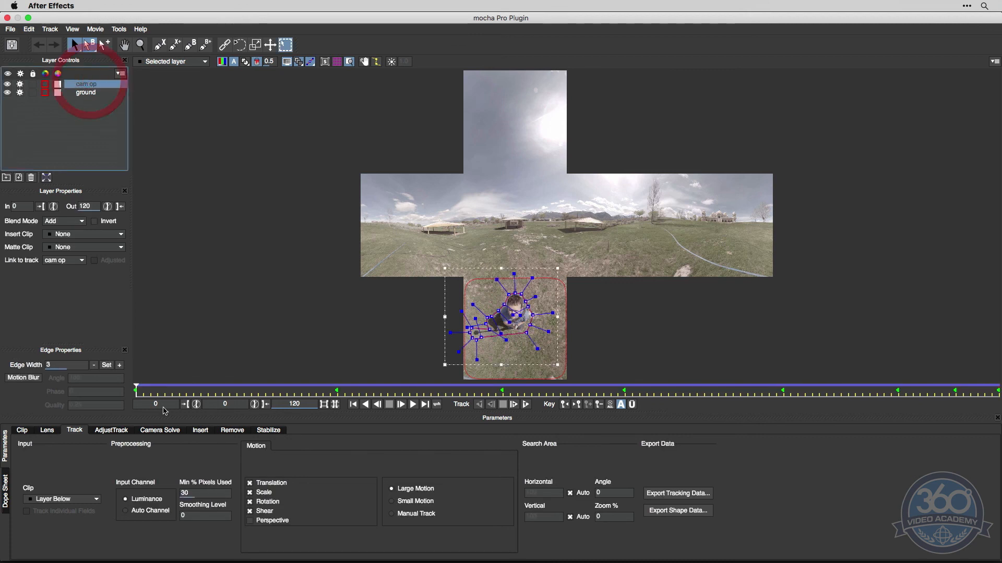
Step: Switch to the Remove module and render the cam op removal forward from frame 31 with that layer shown
click(233, 430)
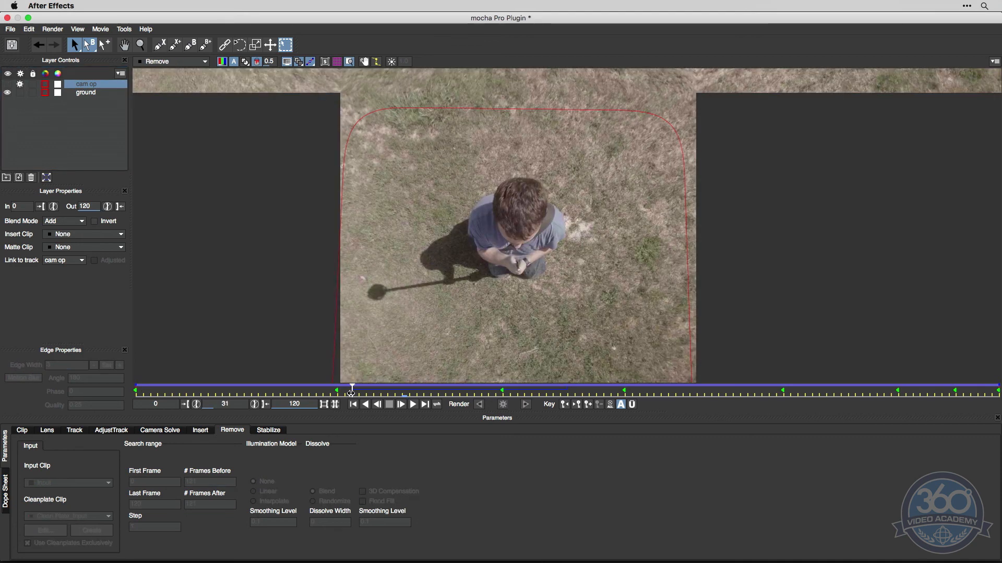
click(359, 393)
click(9, 84)
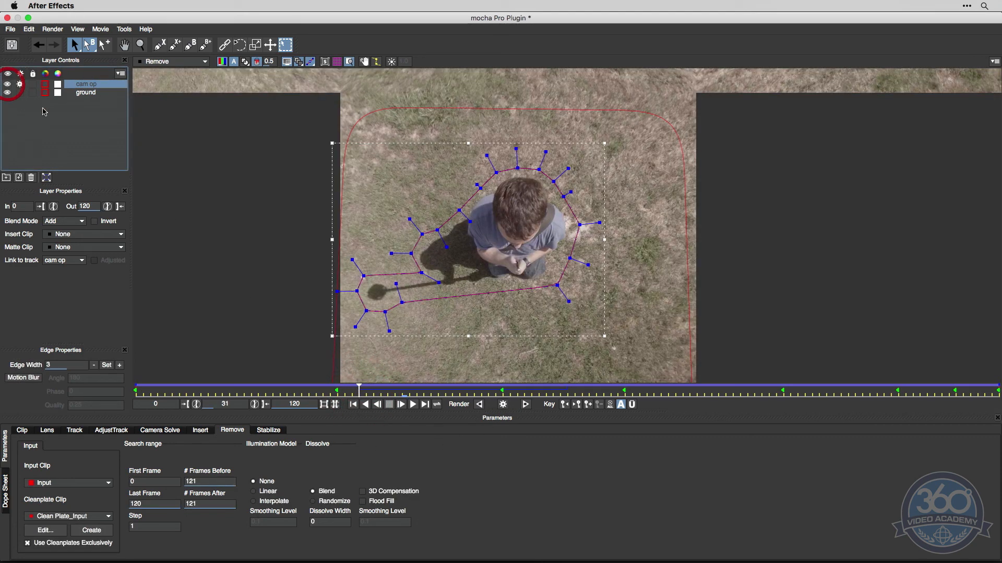
click(527, 404)
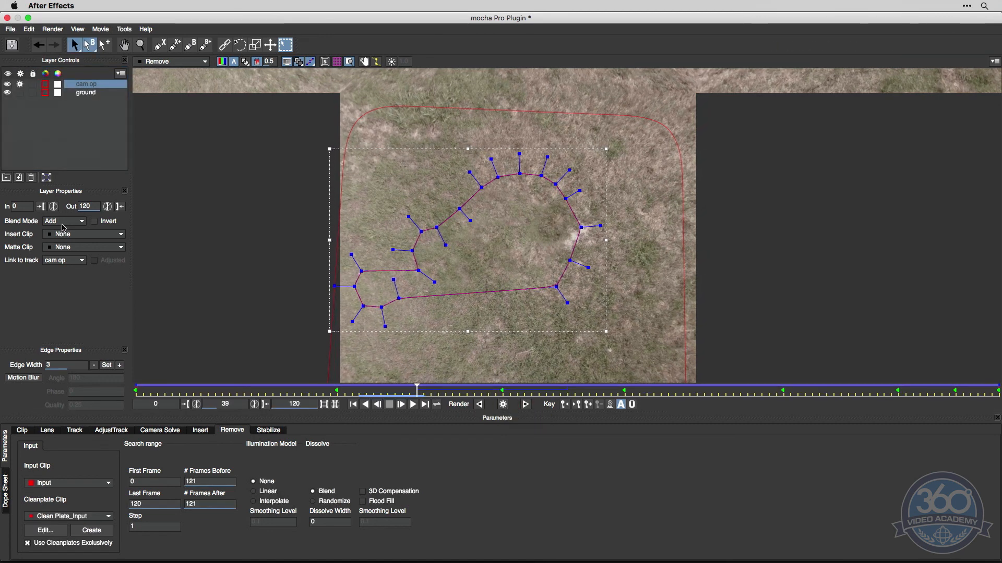
Step: Hide the cam op outline and examine the edges of the removed area near the bright grass patch across the rendered frames
click(7, 84)
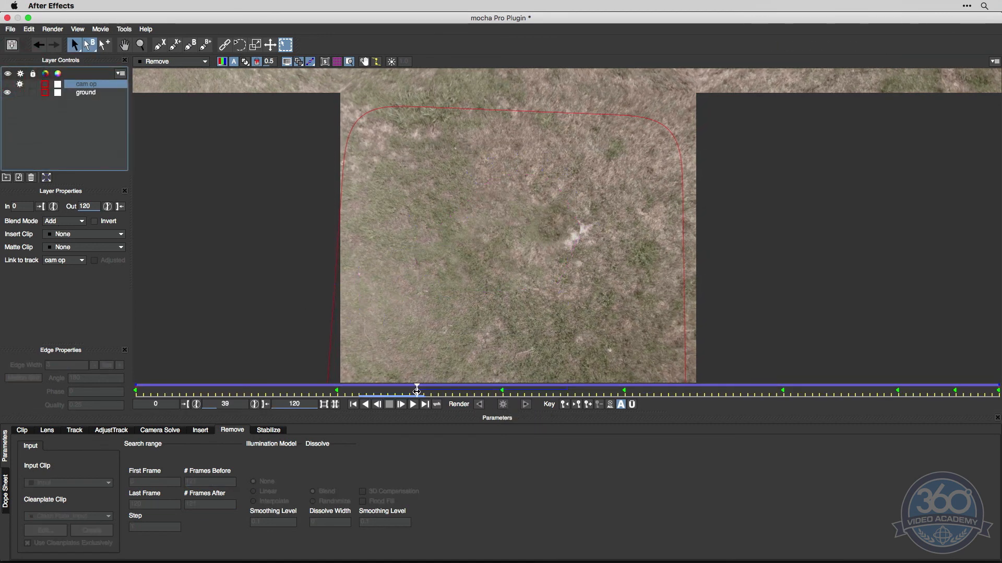
mouse_move(417, 391)
mouse_down()
mouse_move(374, 391)
mouse_move(407, 393)
mouse_up()
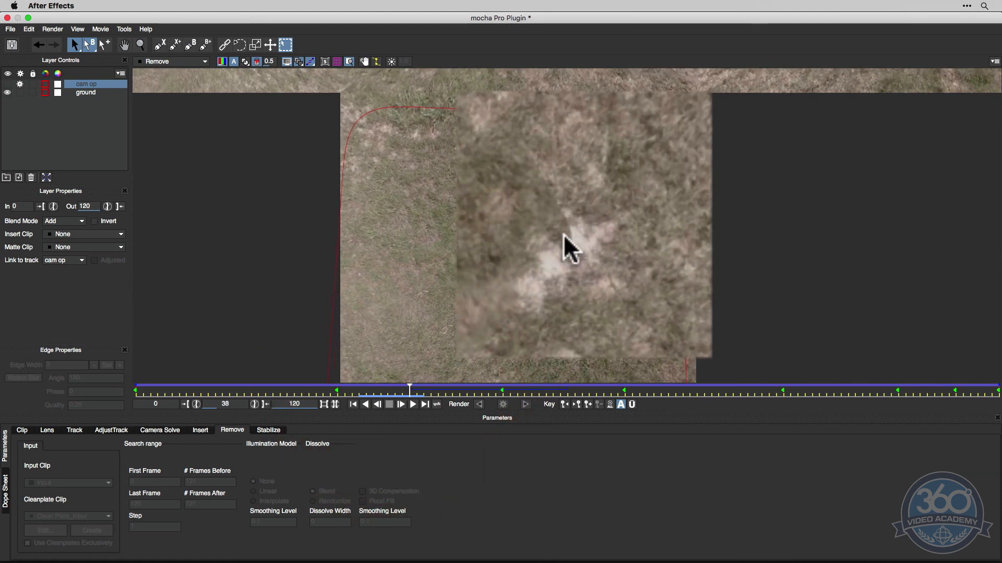
key(z)
drag(592, 262, 552, 143)
key(z)
drag(477, 182, 491, 252)
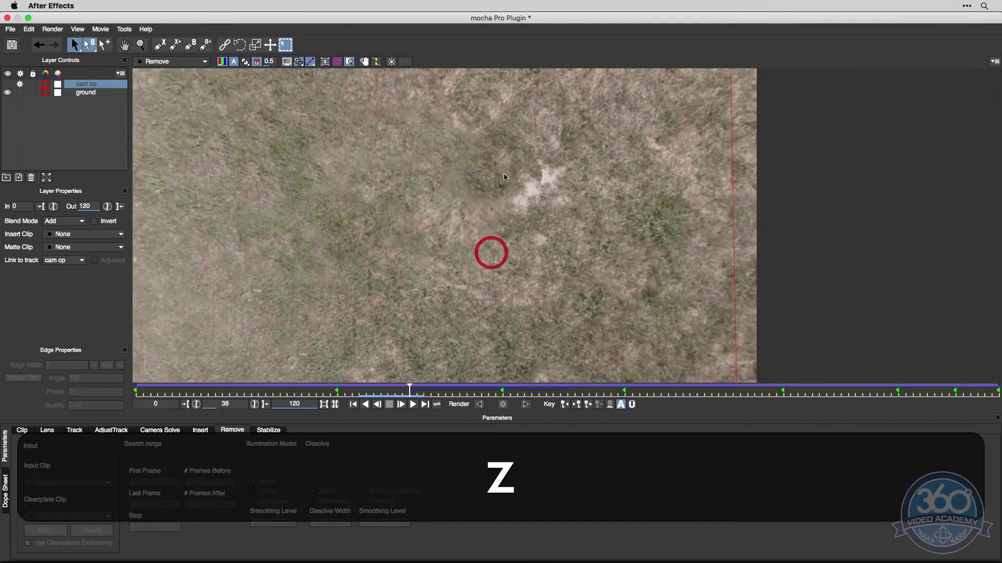
key(x)
drag(503, 170, 522, 250)
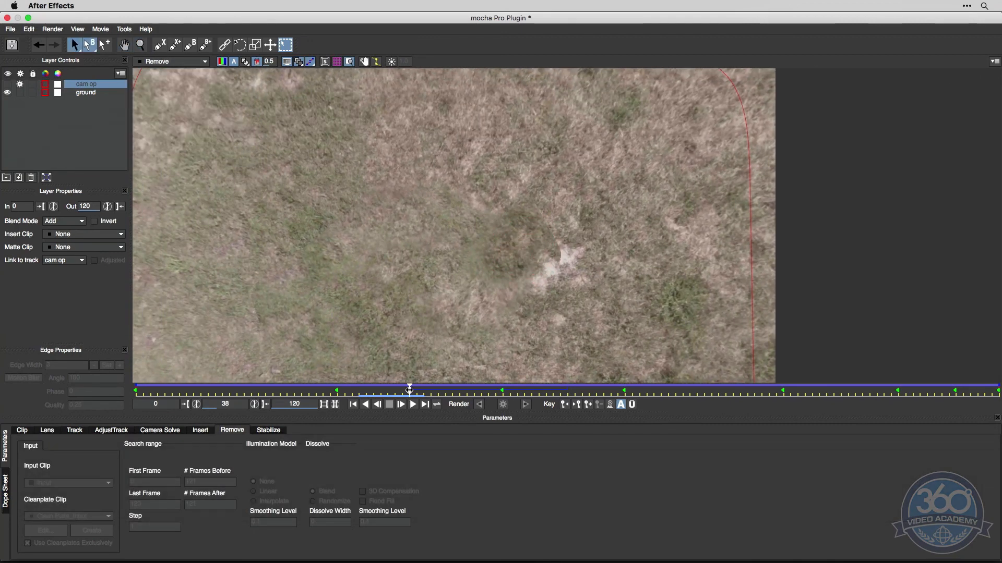
drag(410, 390, 352, 391)
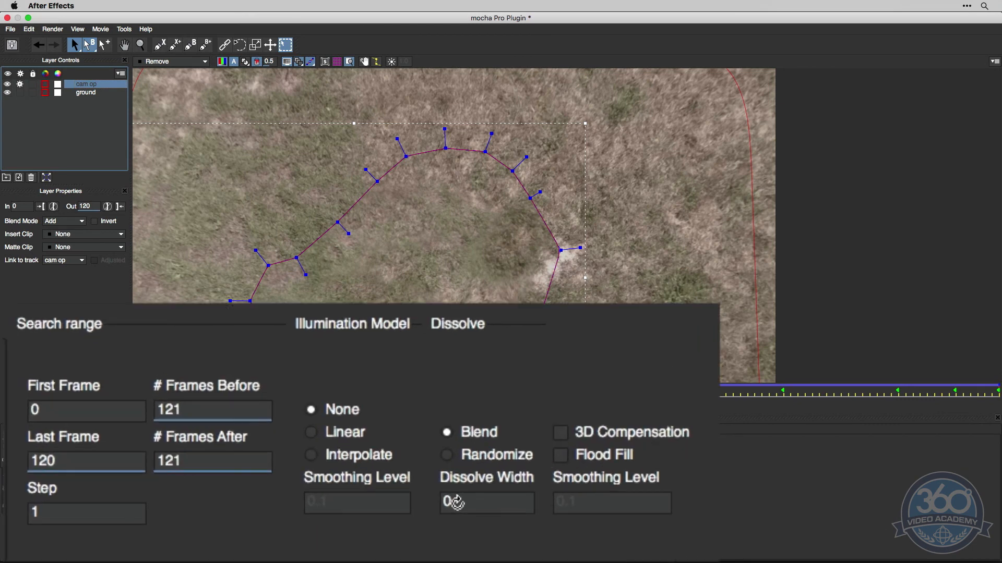
Step: Set the cam op removal's Dissolve Width to 8 and re-render frame 34
click(319, 522)
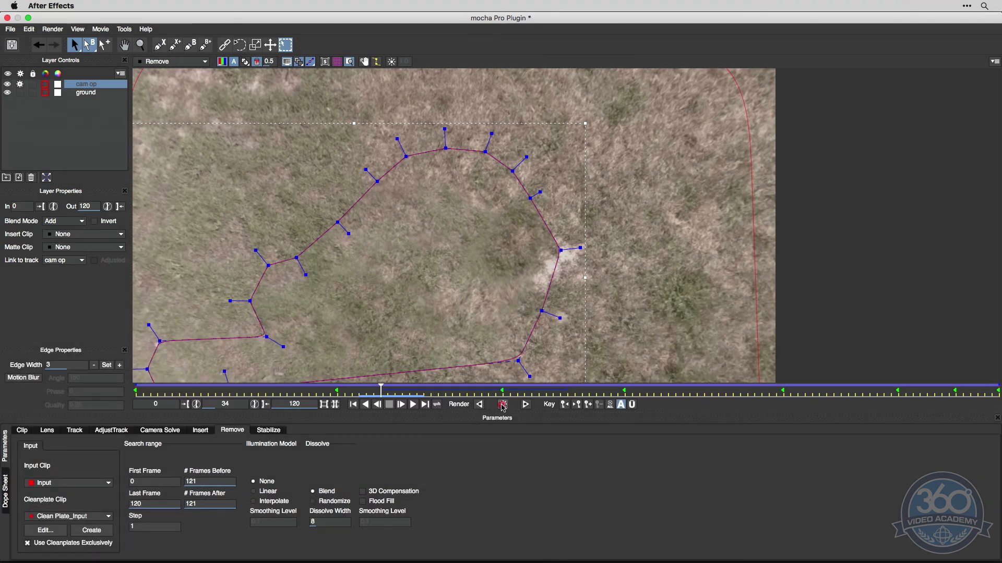
click(502, 405)
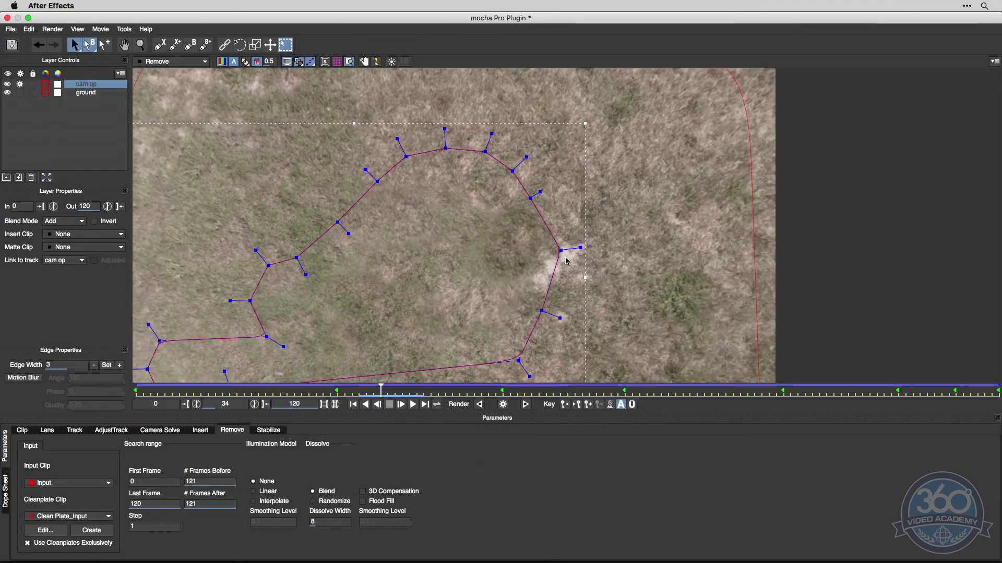
click(8, 83)
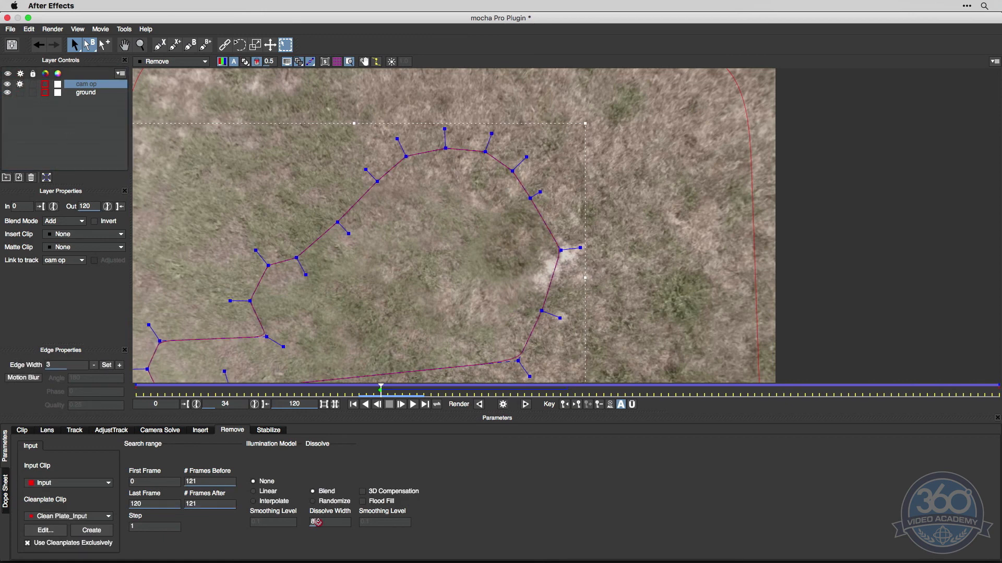
Step: Set the cam op removal's Dissolve Width to 25, re-render frame 34, and render a short range of neighbouring frames
click(319, 522)
click(504, 406)
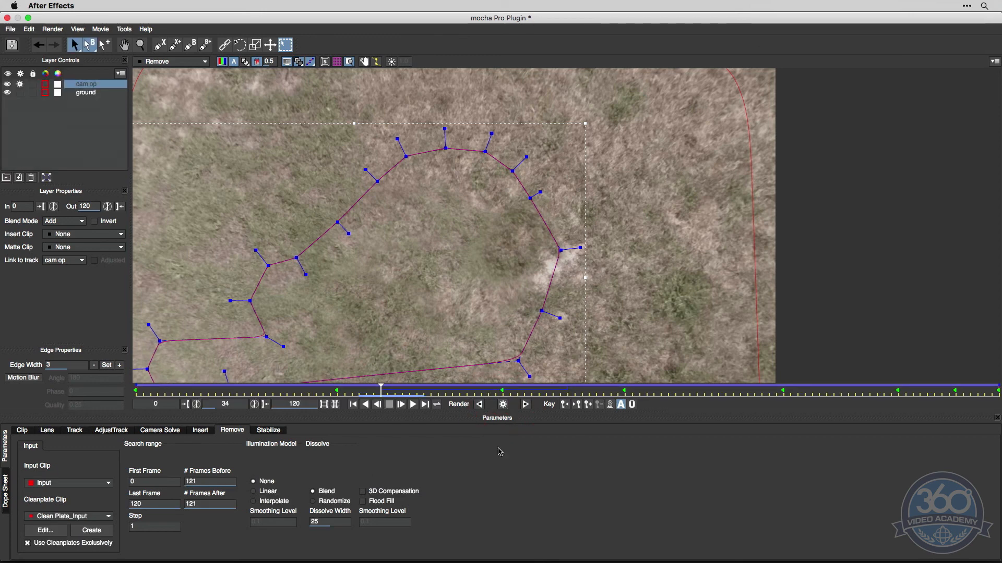
key(z)
drag(459, 175, 481, 269)
key(x)
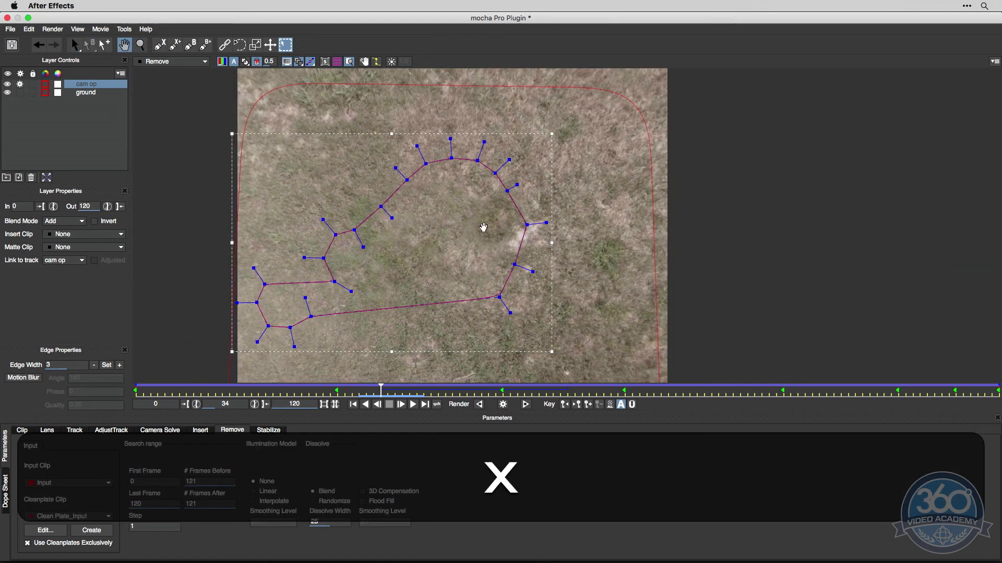
drag(425, 285, 501, 265)
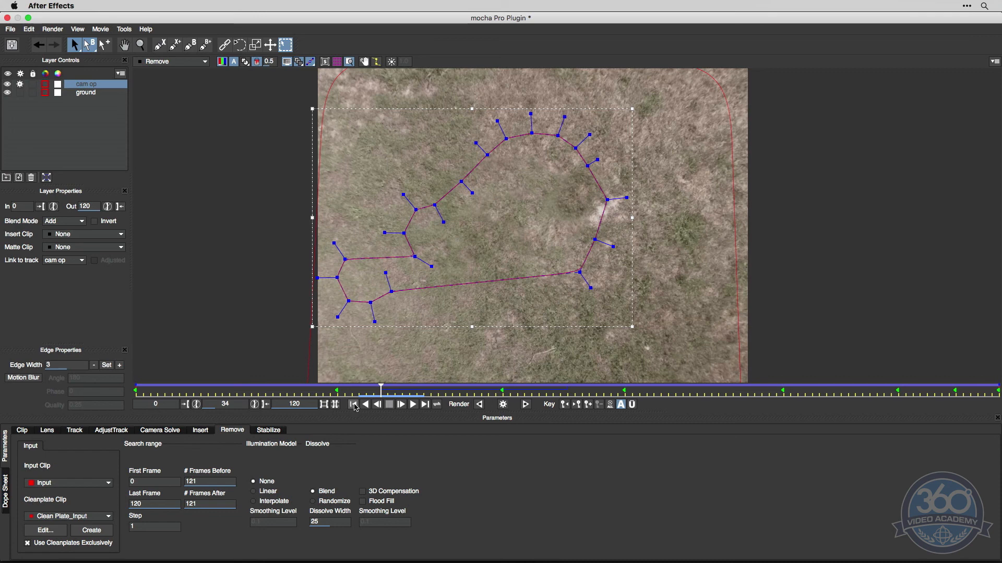
drag(379, 390, 348, 392)
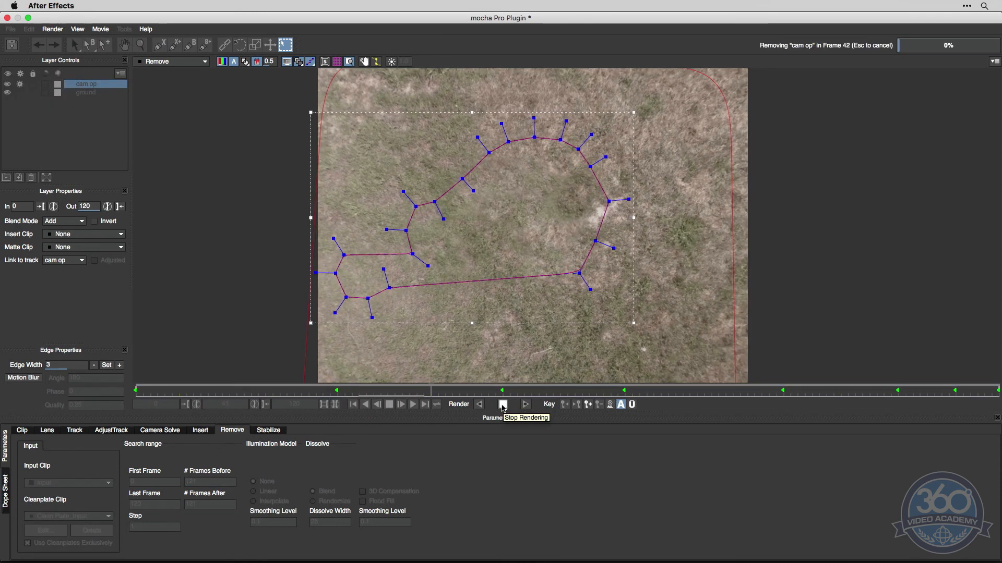
Step: Hide the cam op outline, review the softened removal across the rendered frames, and return to the first frame
click(7, 84)
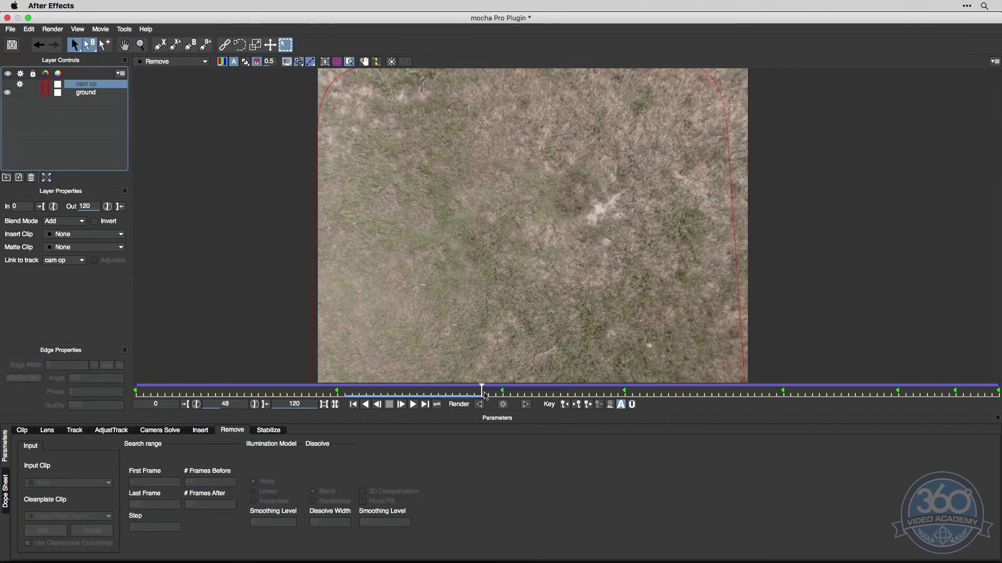
drag(480, 390, 374, 392)
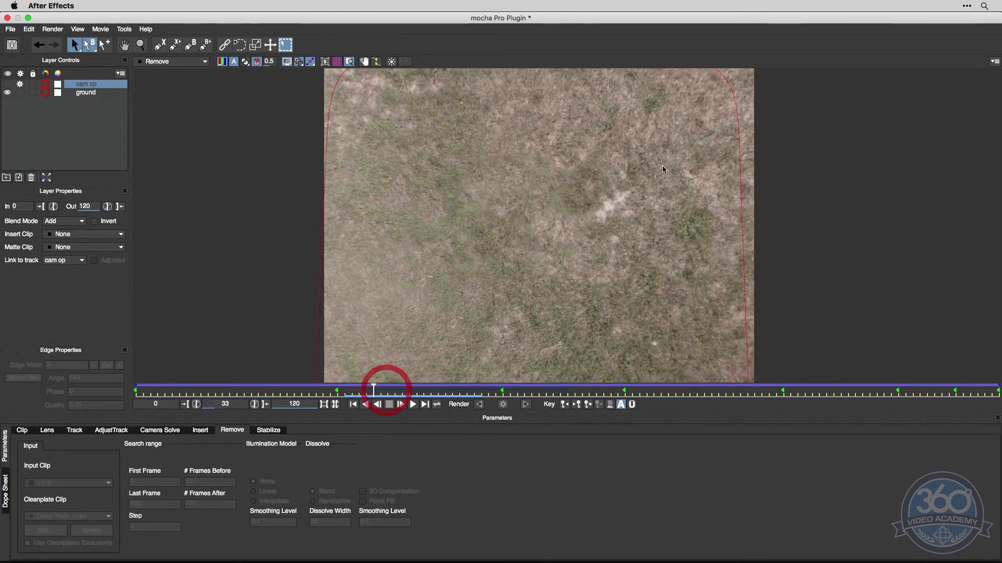
click(352, 404)
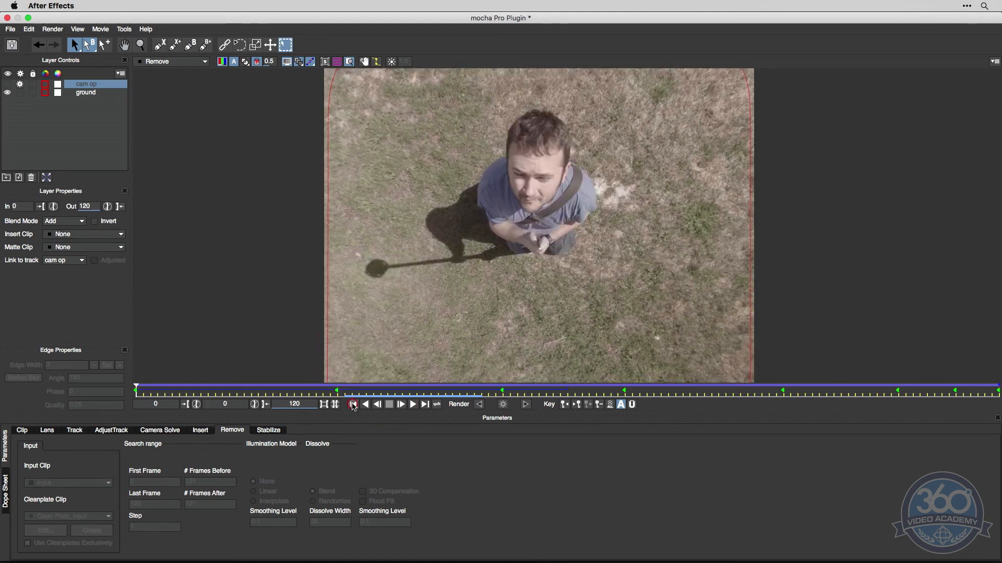
Step: Save the mocha Pro project, close the plugin window, and check the cube layer's Module Renders settings
key(super+s)
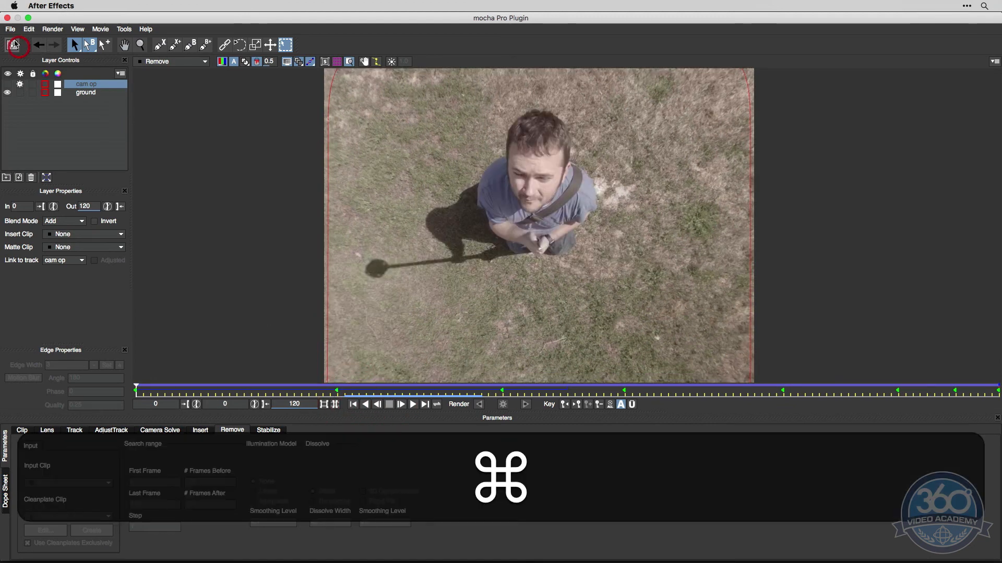
click(7, 18)
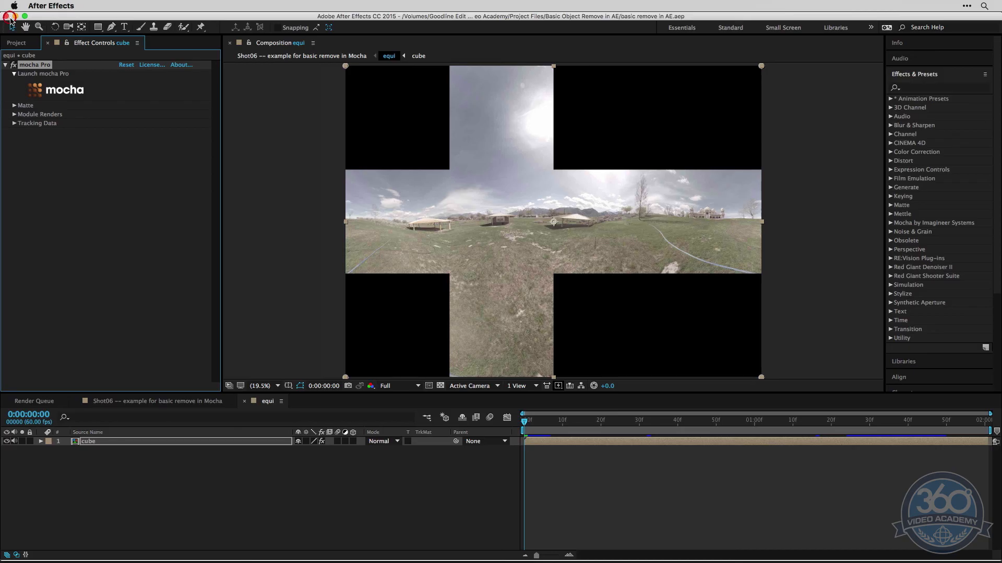
click(561, 441)
click(15, 113)
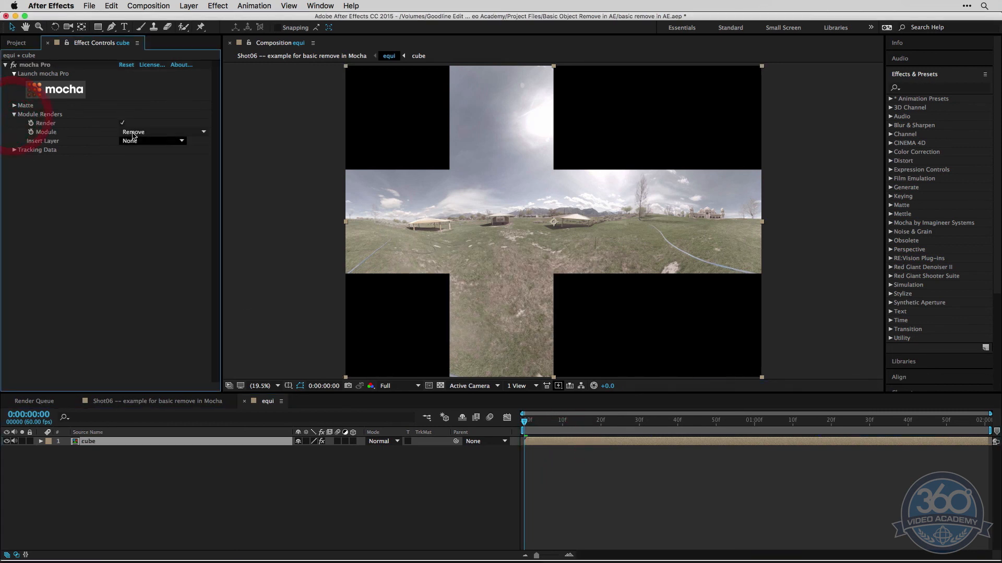
click(606, 473)
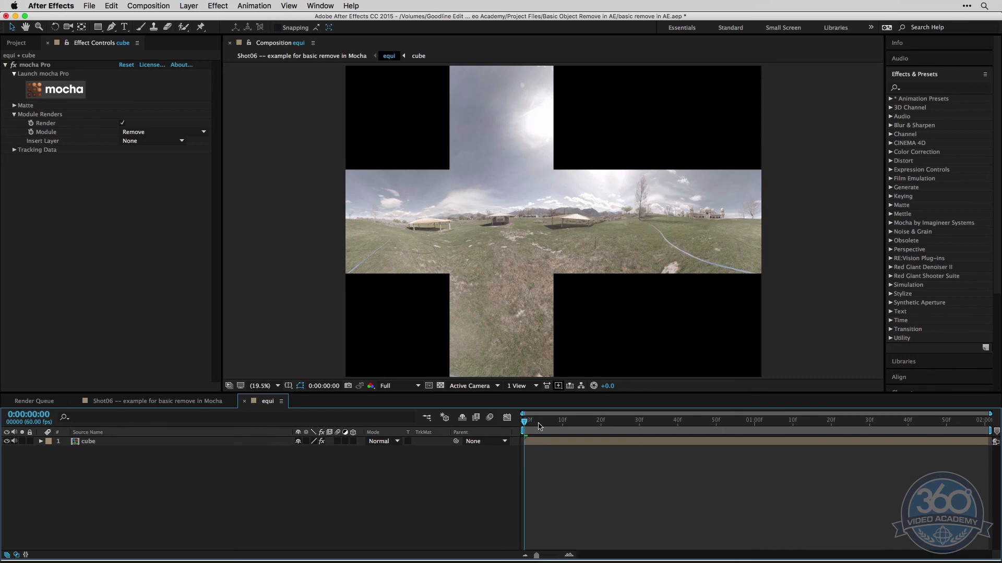
Step: Close the equi composition and add the Shot06 equirectangular composition to the Render Queue
click(244, 401)
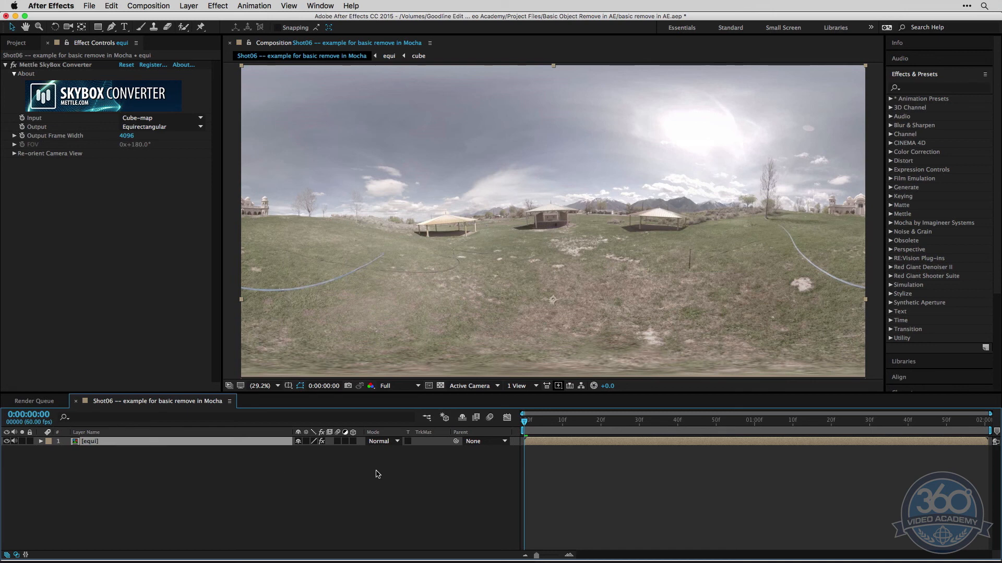
click(585, 463)
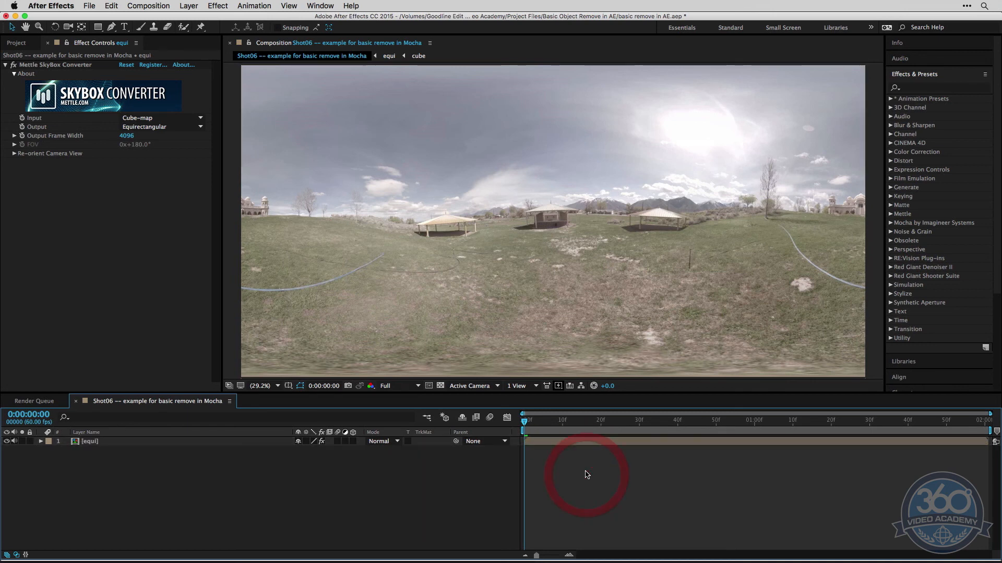
key(ctrl+super+m)
Step: Set the render's output file to shot06-basicremove-complete-feathered in the Basic Object Remove in AE folder
click(310, 472)
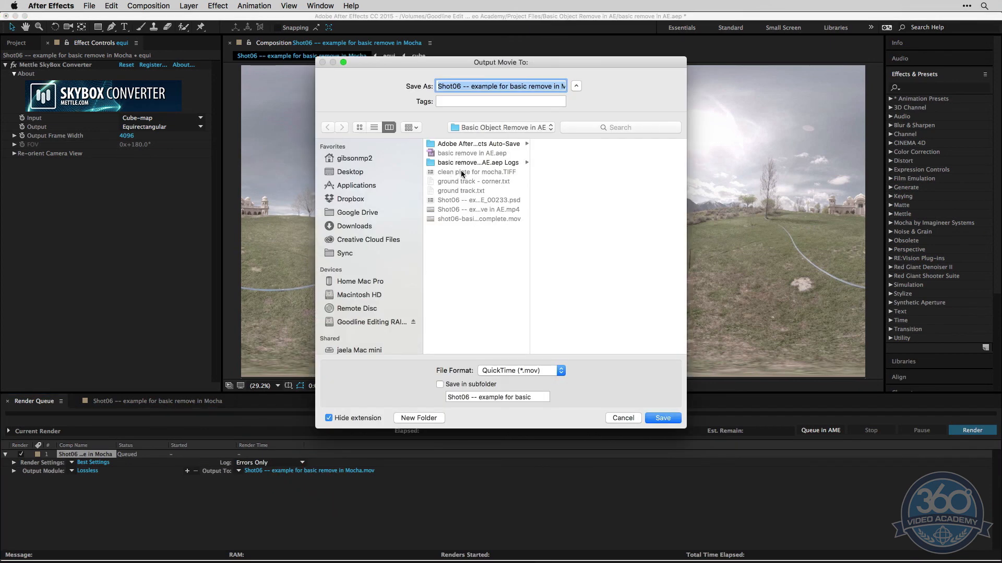
click(501, 220)
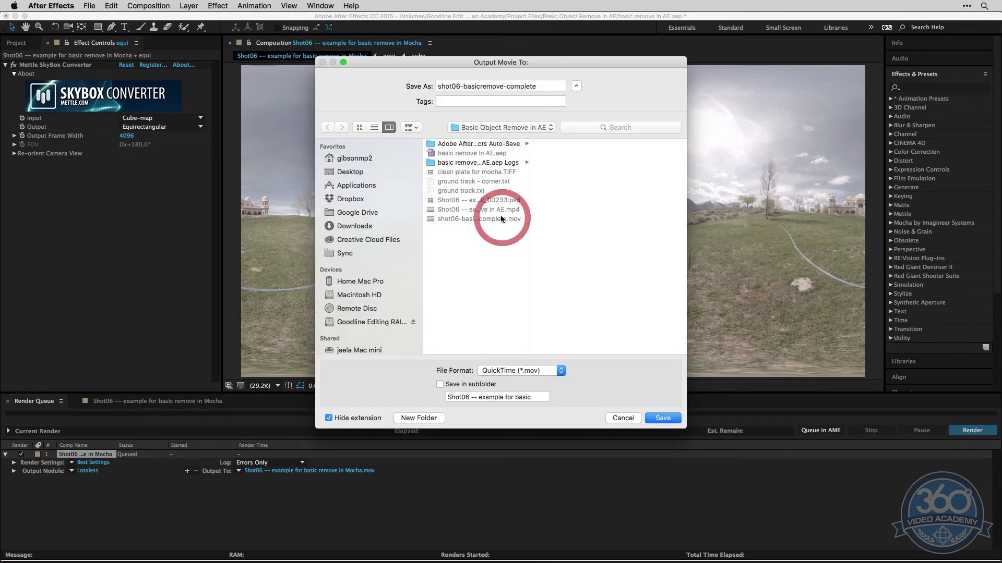
click(553, 86)
text(-)
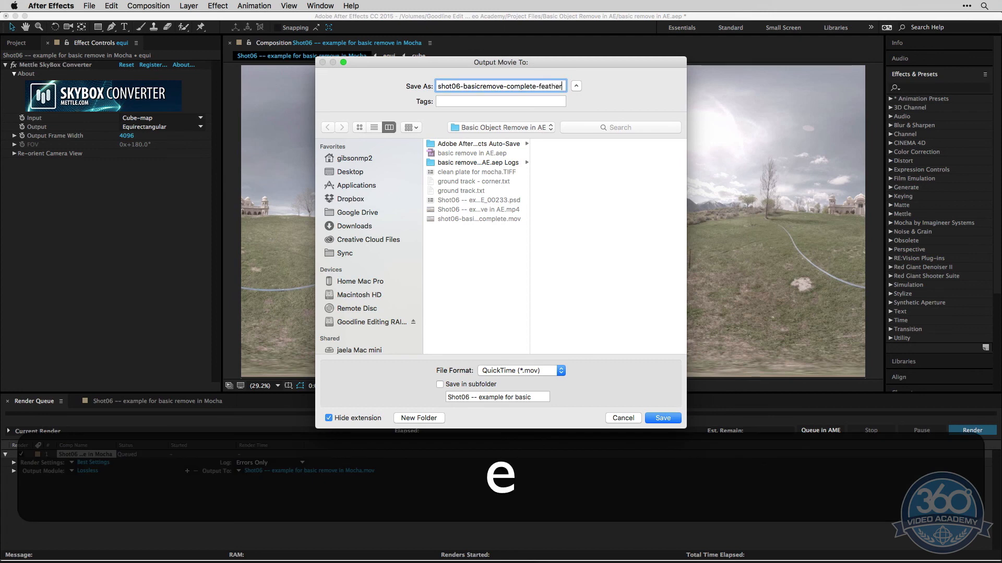
text(feather)
key(Return)
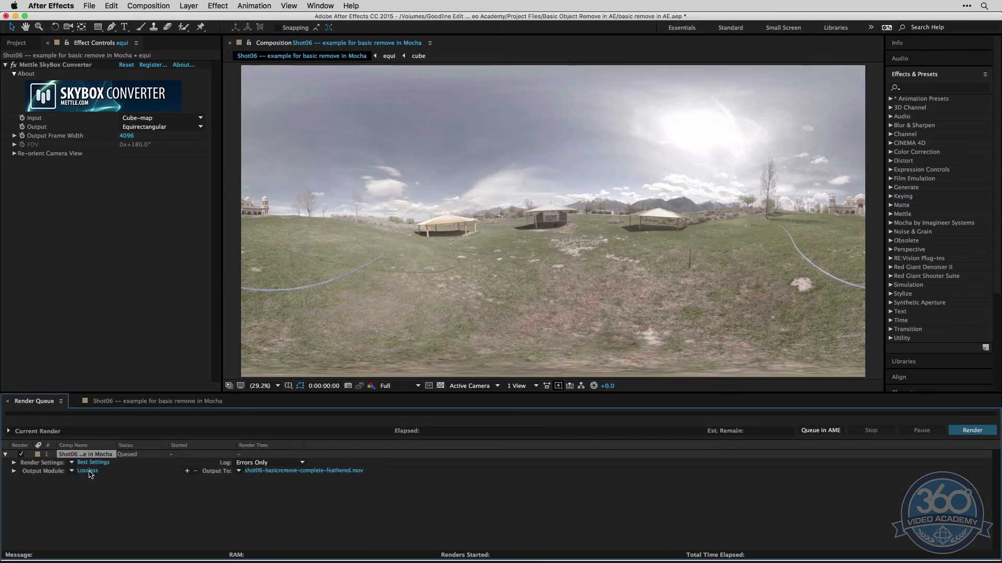
Step: Configure the output module as QuickTime with the Apple ProRes 422 codec and audio output off
click(87, 471)
click(407, 156)
click(403, 147)
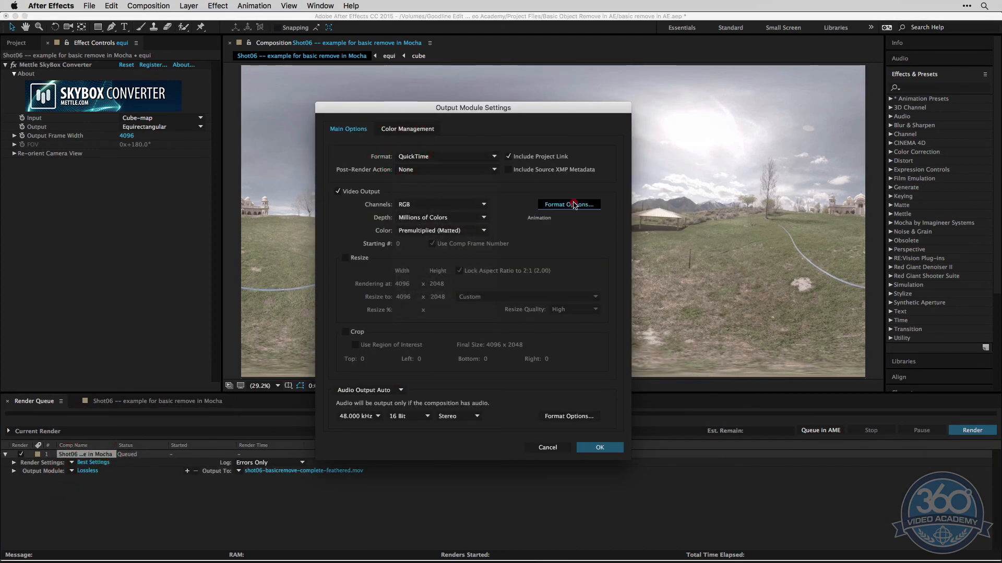
click(569, 204)
click(334, 91)
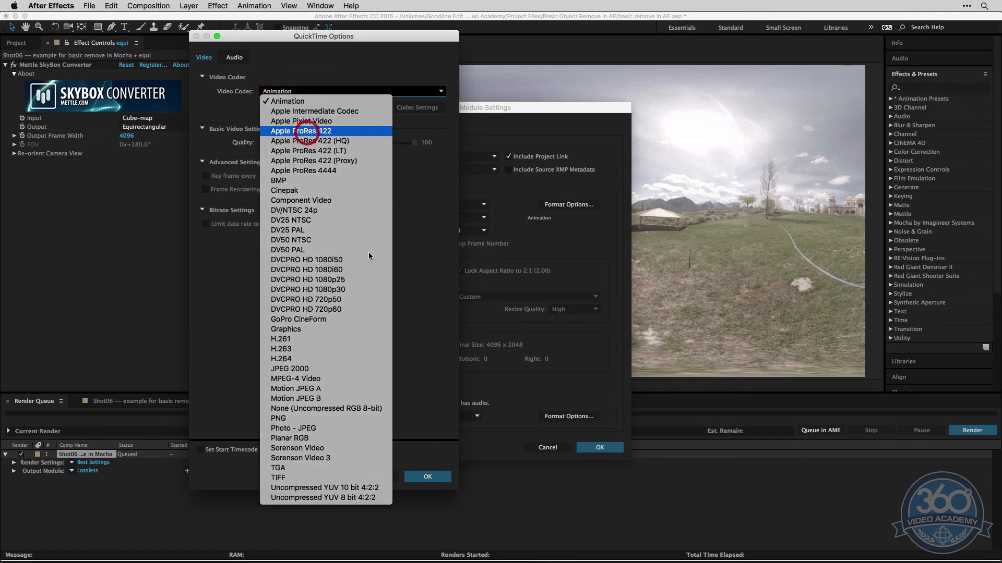
click(301, 131)
click(427, 476)
click(368, 391)
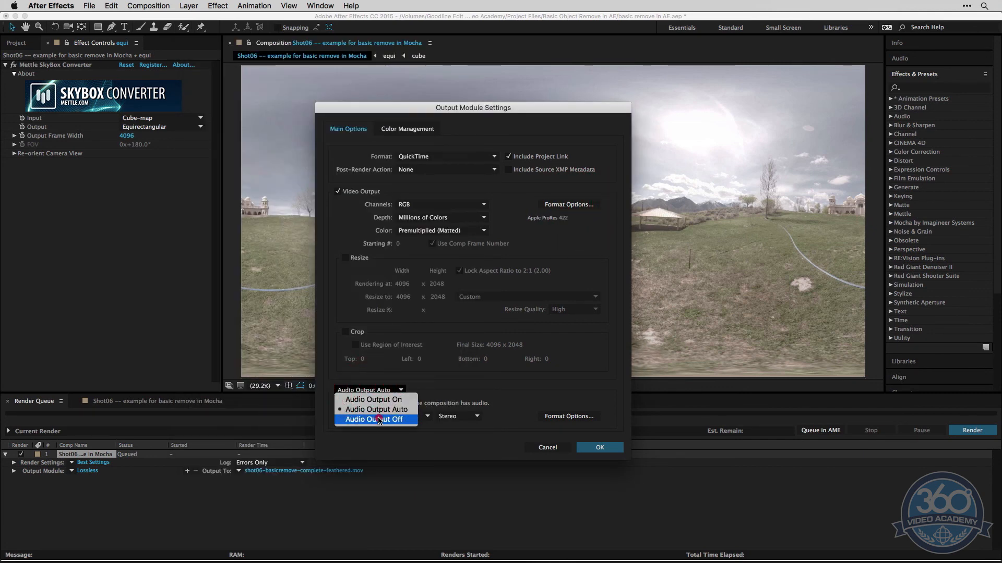
click(373, 419)
click(600, 448)
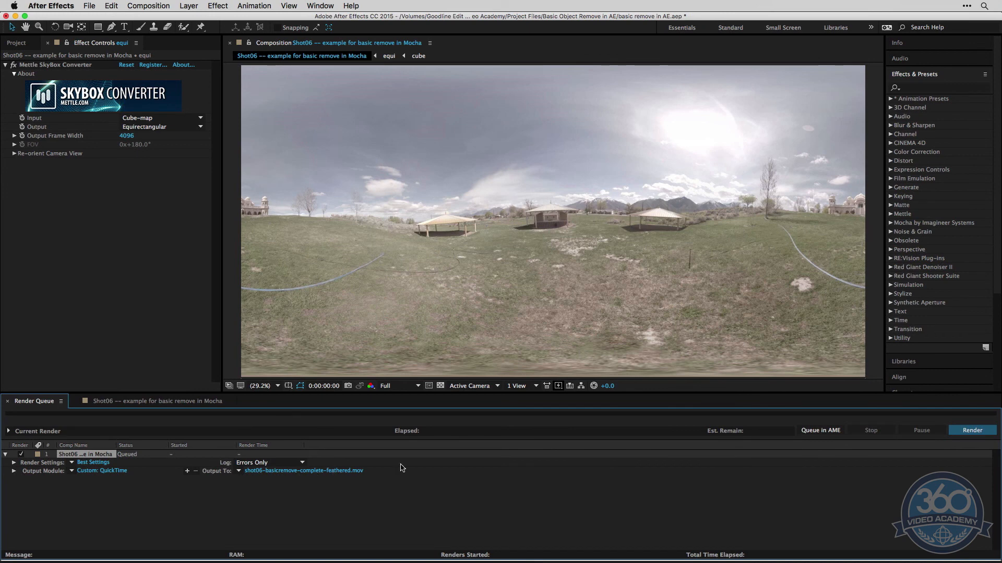
Step: Render the queued composition, then switch to Finder and open shot06-basicremove-complete-feathered.mov
click(954, 431)
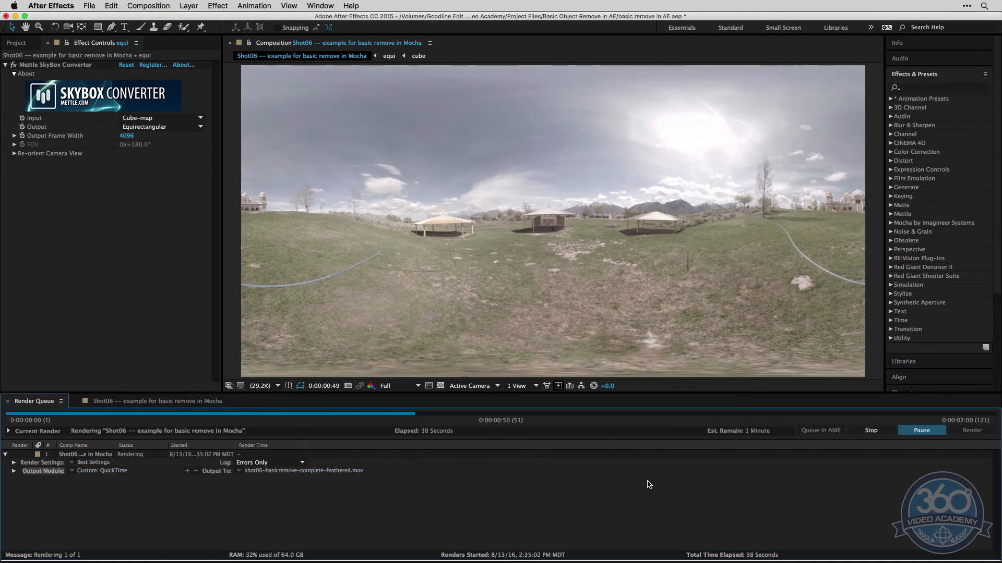
key(super+Tab)
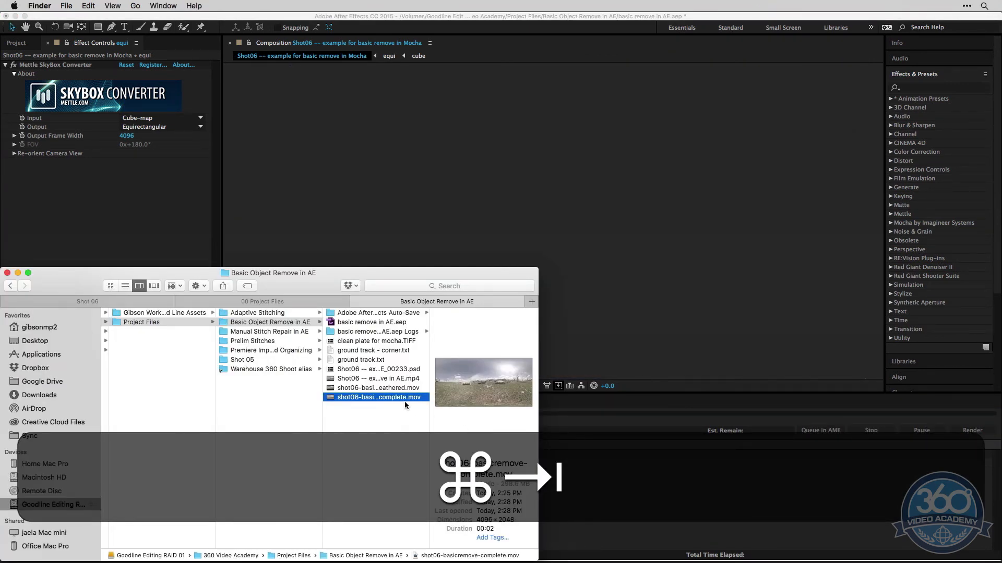
double_click(386, 390)
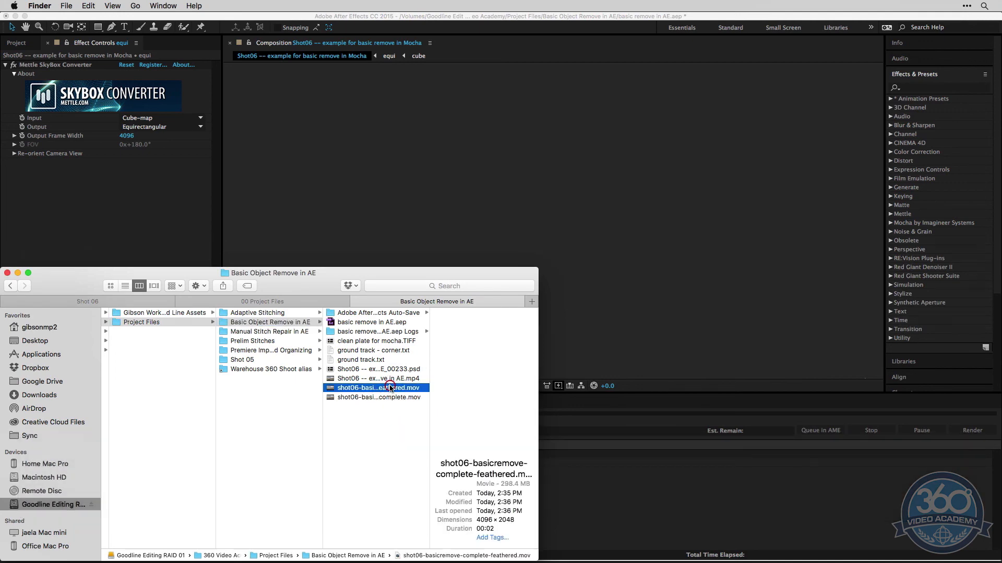
Step: Play shot06-basicremove-complete-feathered.mov repeatedly in full screen to examine the removal area, moving the playback controls aside, and return to windowed view
key(super+f)
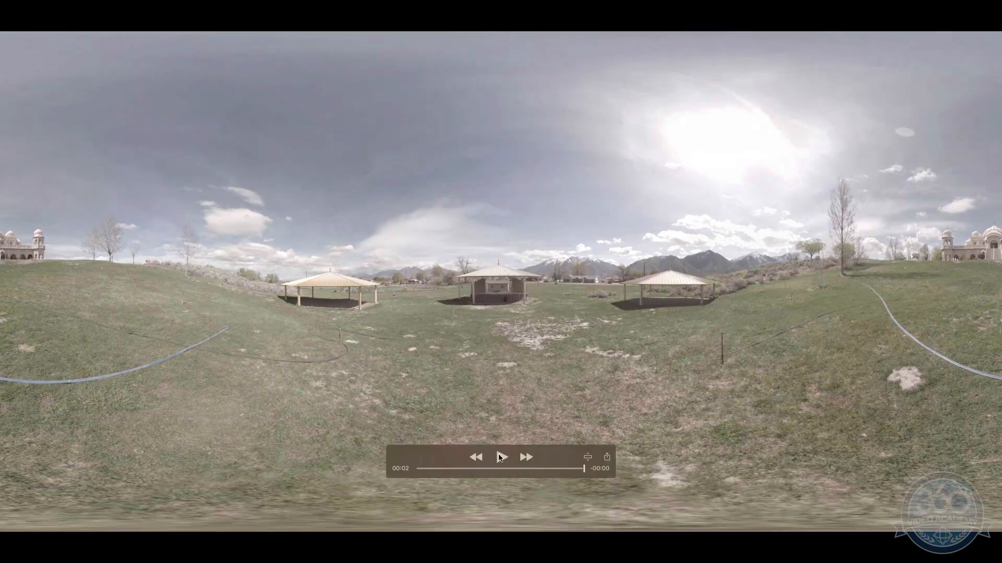
drag(548, 440, 530, 365)
click(483, 371)
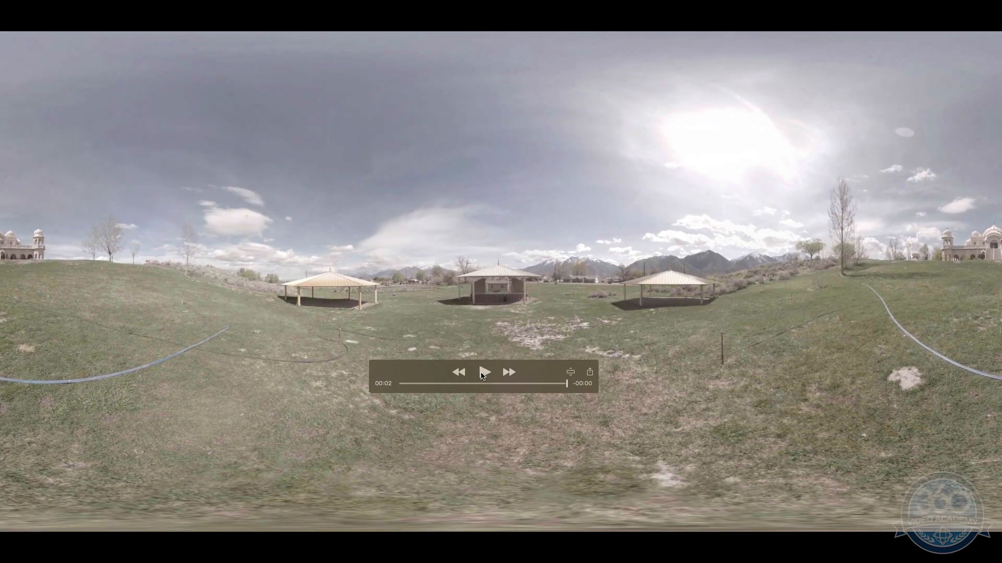
click(484, 372)
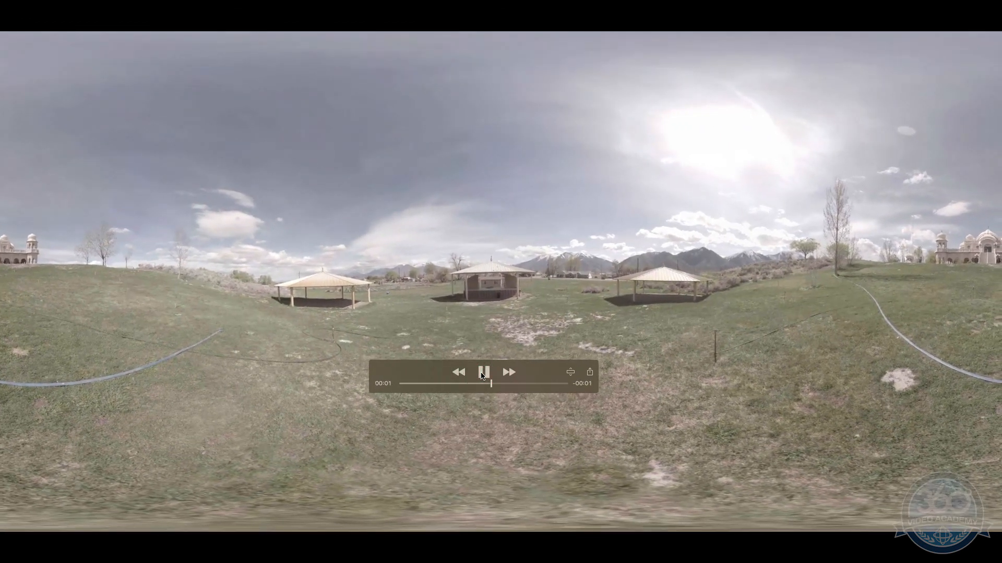
click(483, 372)
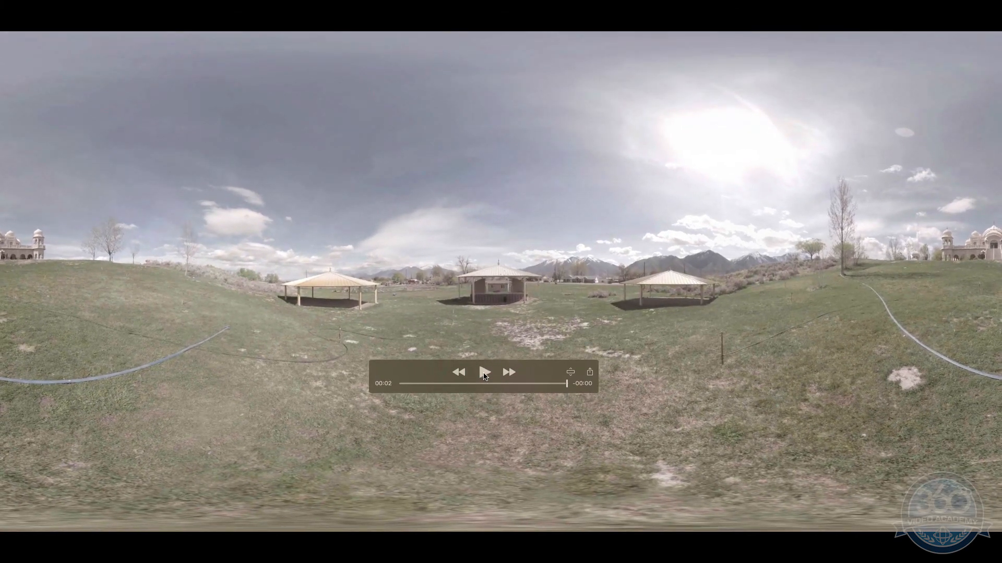
click(484, 373)
drag(543, 390, 582, 390)
key(Escape)
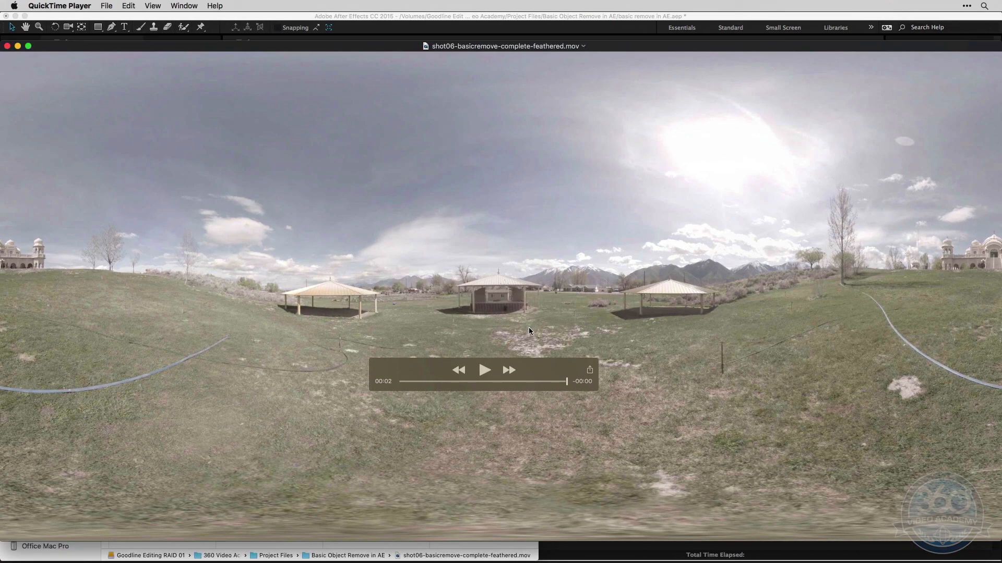
drag(532, 368, 523, 461)
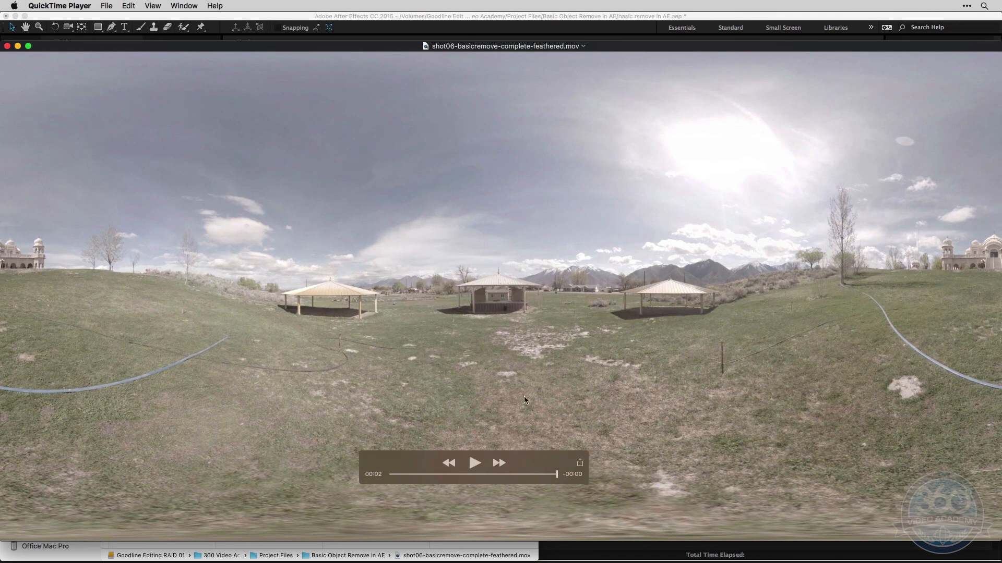